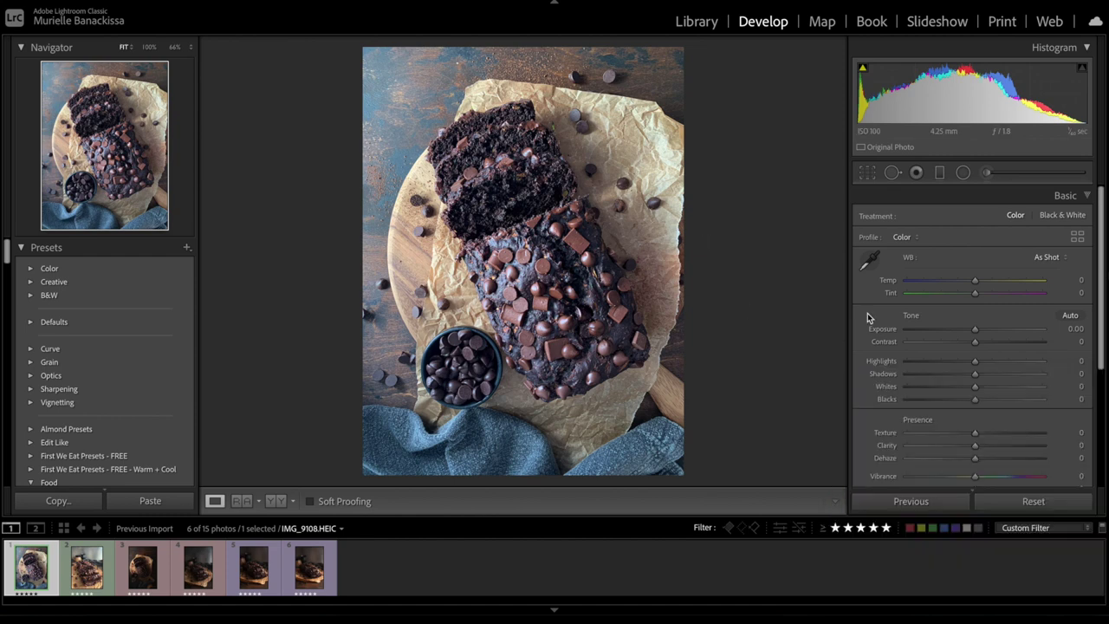
# - Set Temp to +14, Exposure to −0.40, Highlights to −76, Shadows to +26, Whites to +10, Blacks to −32 and Clarity to +5
pyautogui.moveTo(973, 283); pyautogui.dragTo(981, 284)
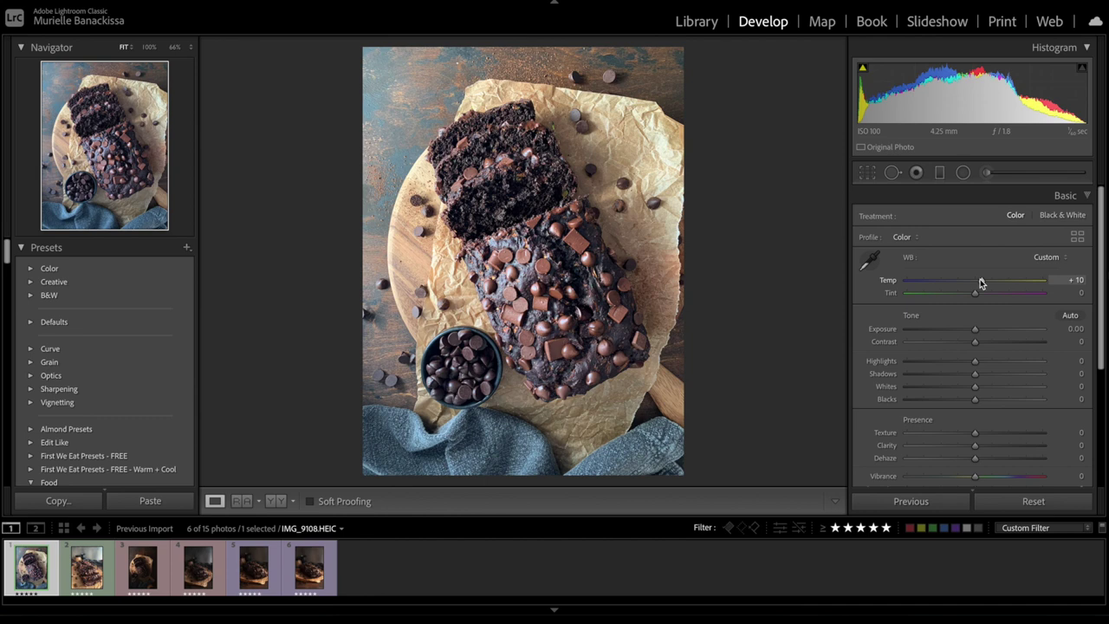
pyautogui.moveTo(973, 364); pyautogui.dragTo(953, 401)
pyautogui.moveTo(974, 329); pyautogui.dragTo(971, 331)
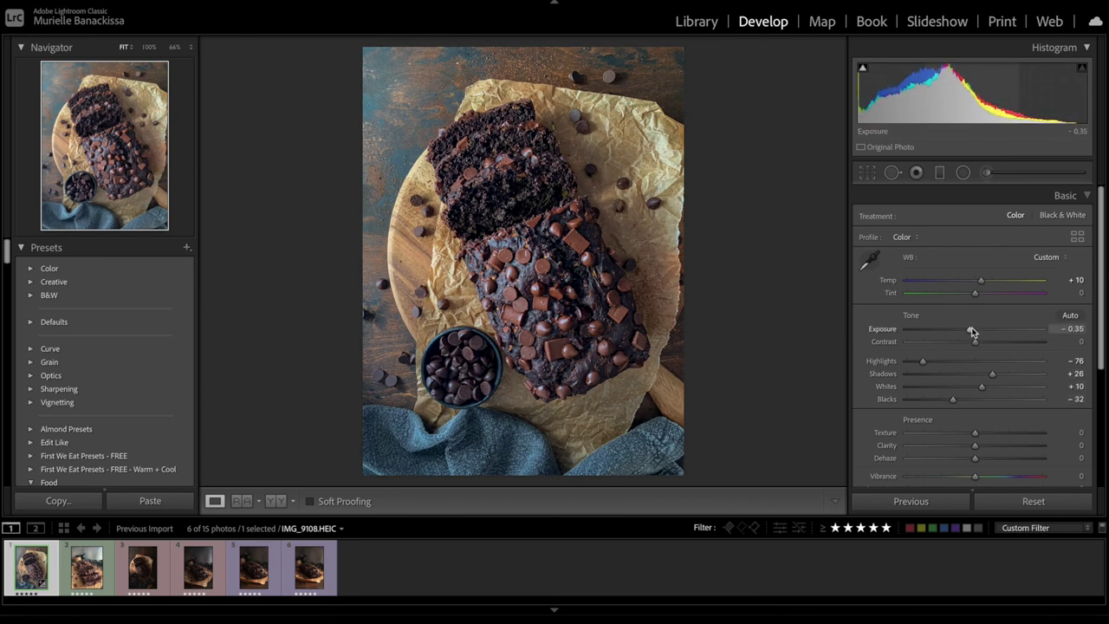
pyautogui.moveTo(980, 280); pyautogui.dragTo(984, 282)
pyautogui.scroll(-1, 979, 390)
pyautogui.moveTo(975, 420); pyautogui.dragTo(976, 424)
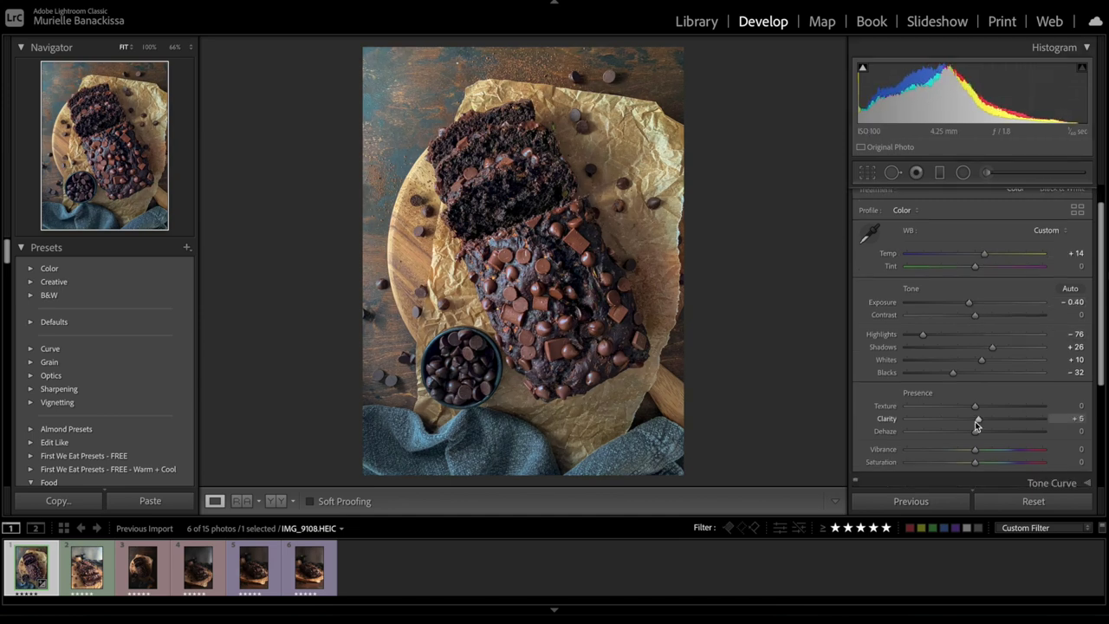
# - Shape the tone curve into a gentle S with three points, slightly lowering the shadows and raising the highlights
pyautogui.scroll(-1, 978, 426)
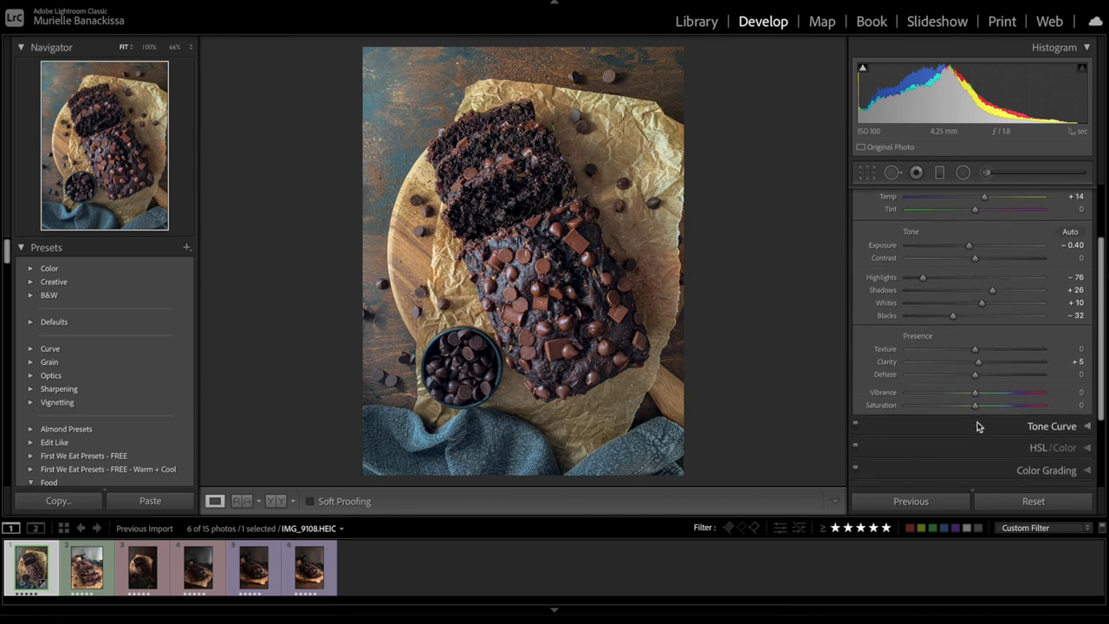
pyautogui.click(978, 425)
pyautogui.moveTo(937, 346); pyautogui.dragTo(938, 348)
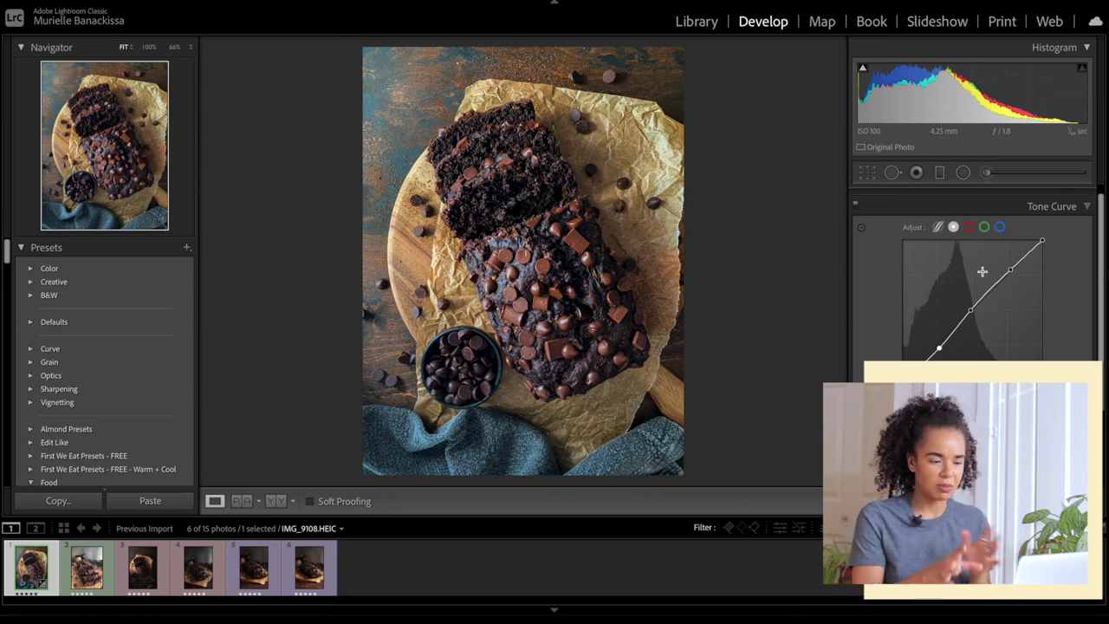
# - Set the HSL saturation of Red to +43, Orange to −35 and Yellow to −32
pyautogui.scroll(1, 982, 271)
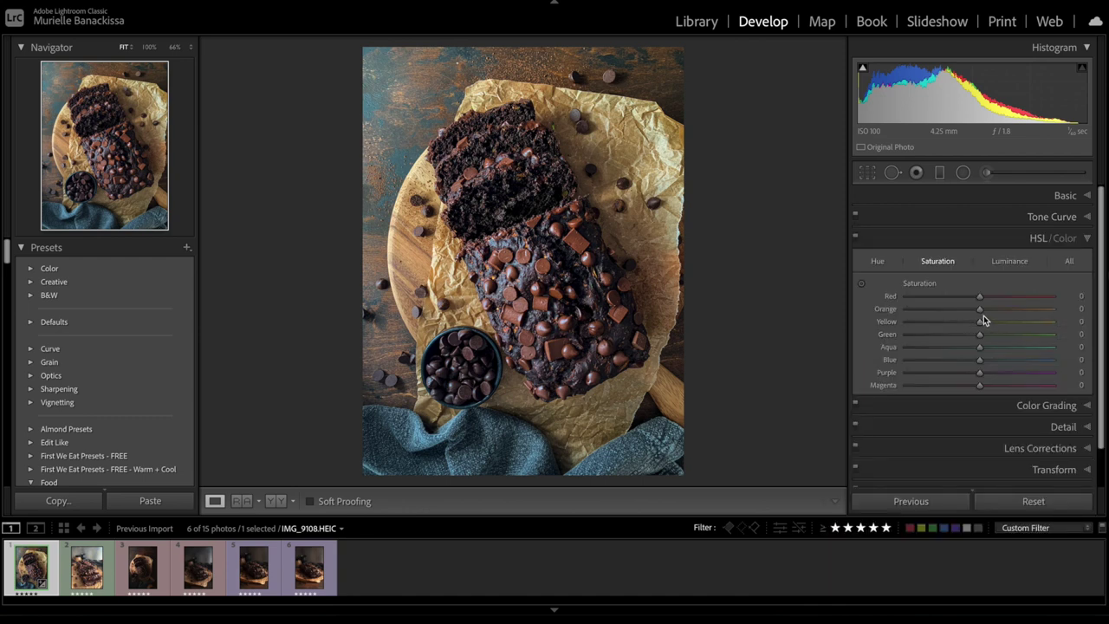
pyautogui.moveTo(978, 308); pyautogui.dragTo(958, 322)
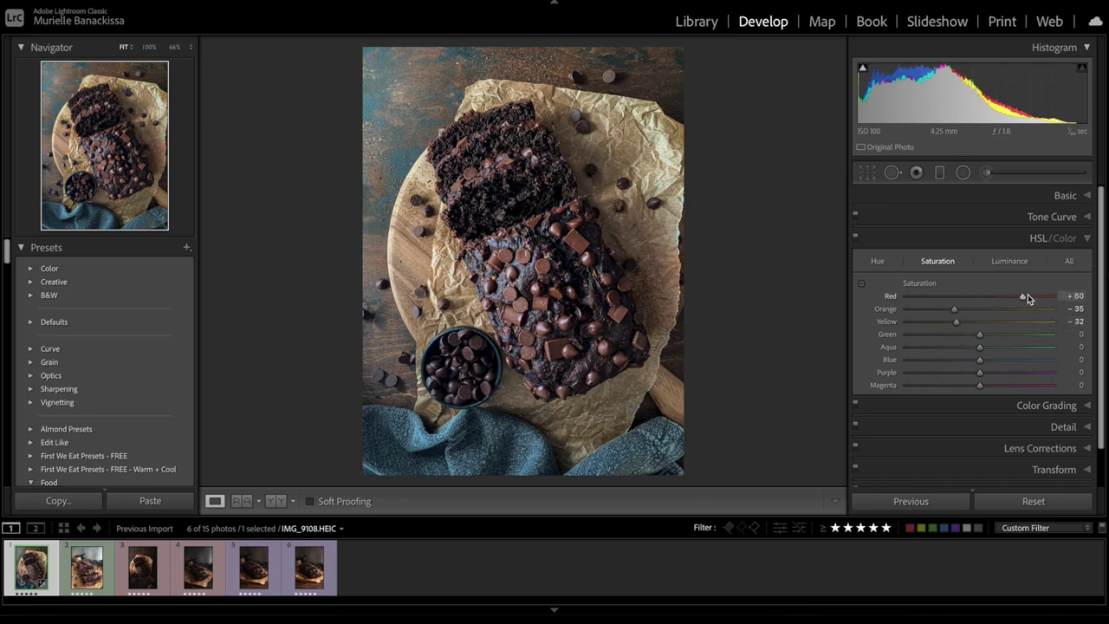
pyautogui.moveTo(1014, 296)
pyautogui.mouseDown()
pyautogui.moveTo(921, 297)
pyautogui.moveTo(1011, 308)
pyautogui.mouseUp()
# - Set the HSL luminance of Red to −54, Orange to +44 and Blue to −25, and Blue saturation to −51
pyautogui.click(1009, 261)
pyautogui.moveTo(980, 361); pyautogui.dragTo(945, 364)
pyautogui.click(944, 262)
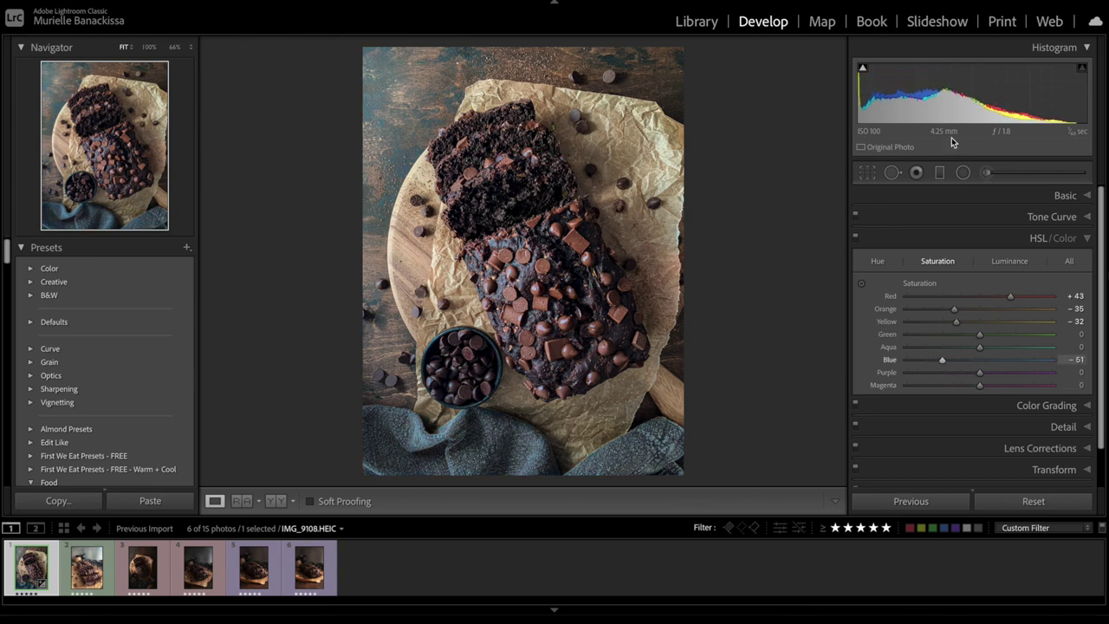
# - Add a large radial filter around the loaf and darken its surroundings with Shadows at −88
pyautogui.click(963, 174)
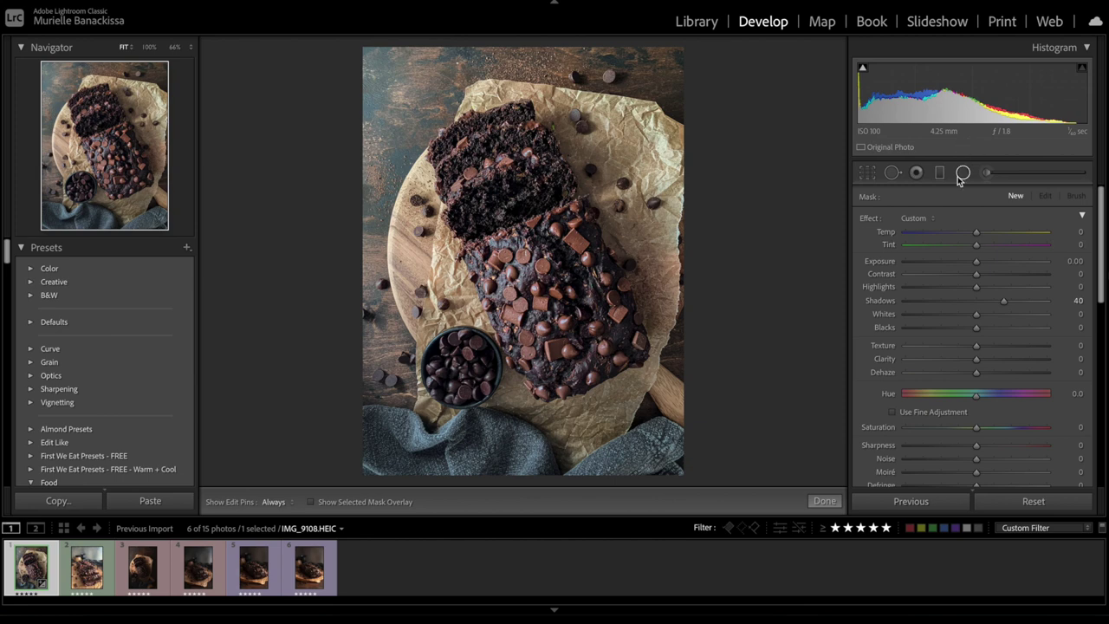
pyautogui.moveTo(526, 254); pyautogui.dragTo(660, 470)
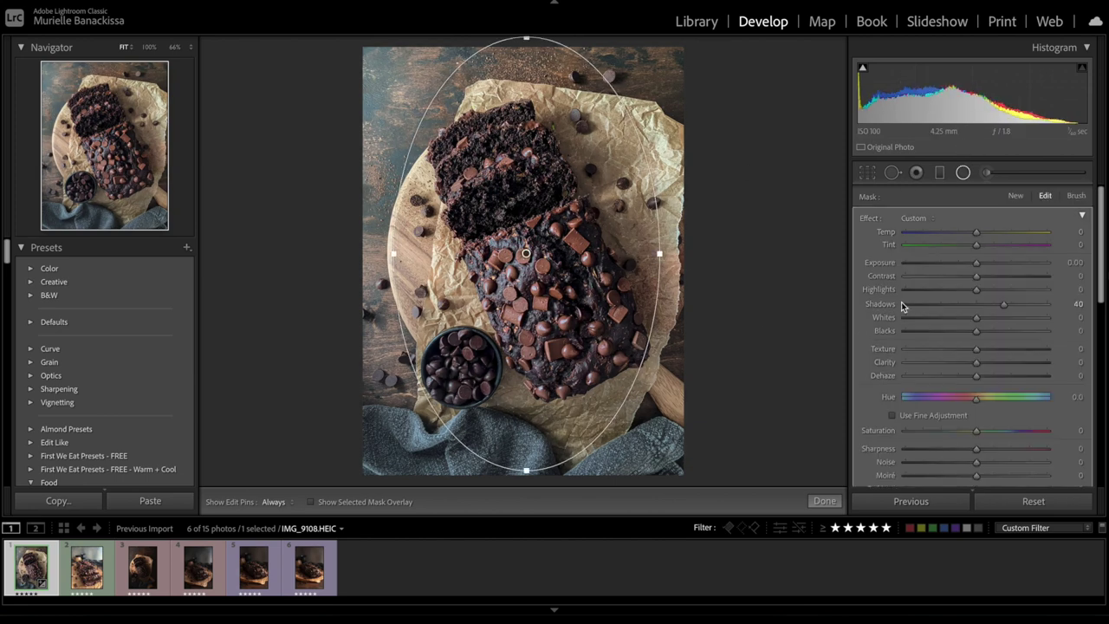
pyautogui.click(914, 302)
pyautogui.press('o')
pyautogui.moveTo(668, 239); pyautogui.dragTo(688, 255)
pyautogui.click(963, 173)
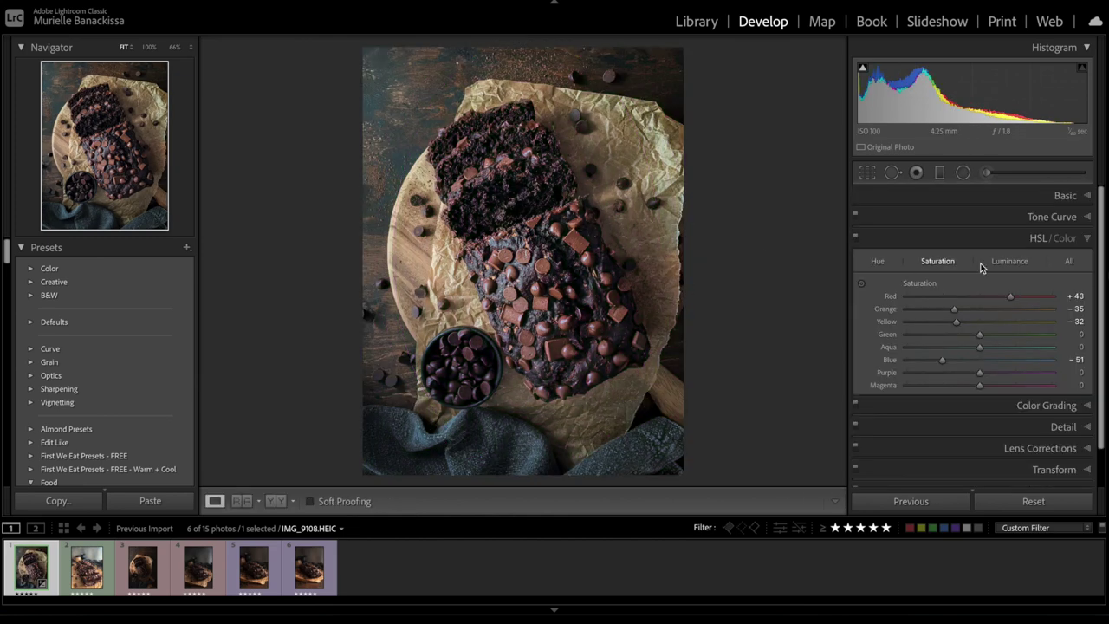
# - Examine the loaf's fine detail at 100% alongside the sharpening and noise reduction settings
pyautogui.scroll(-1, 1022, 306)
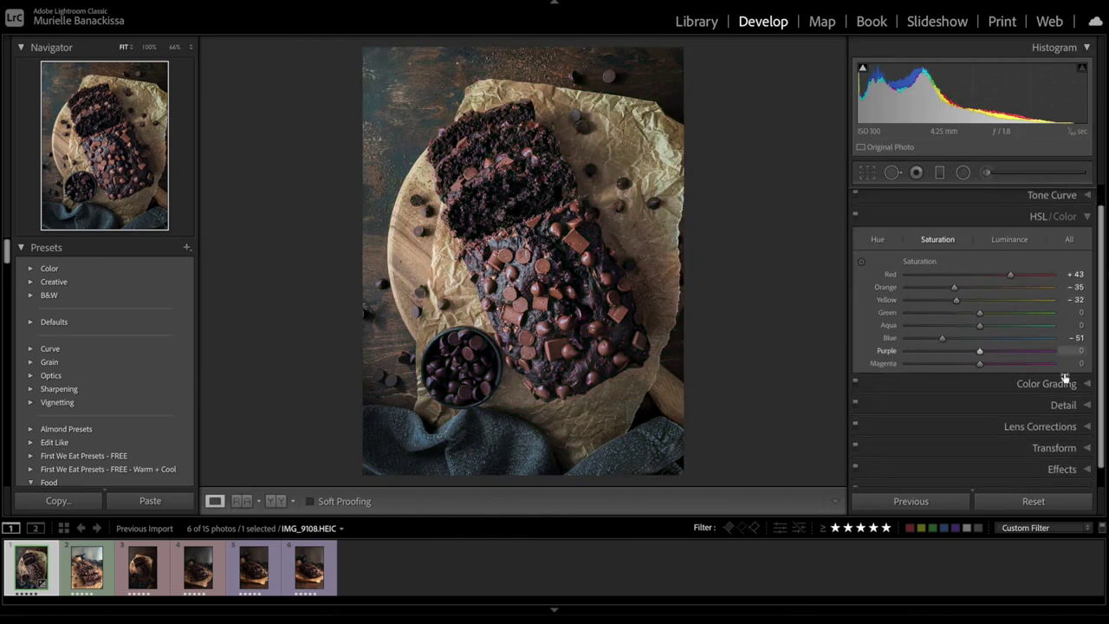
pyautogui.click(984, 403)
pyautogui.scroll(-2, 936, 401)
pyautogui.click(547, 284)
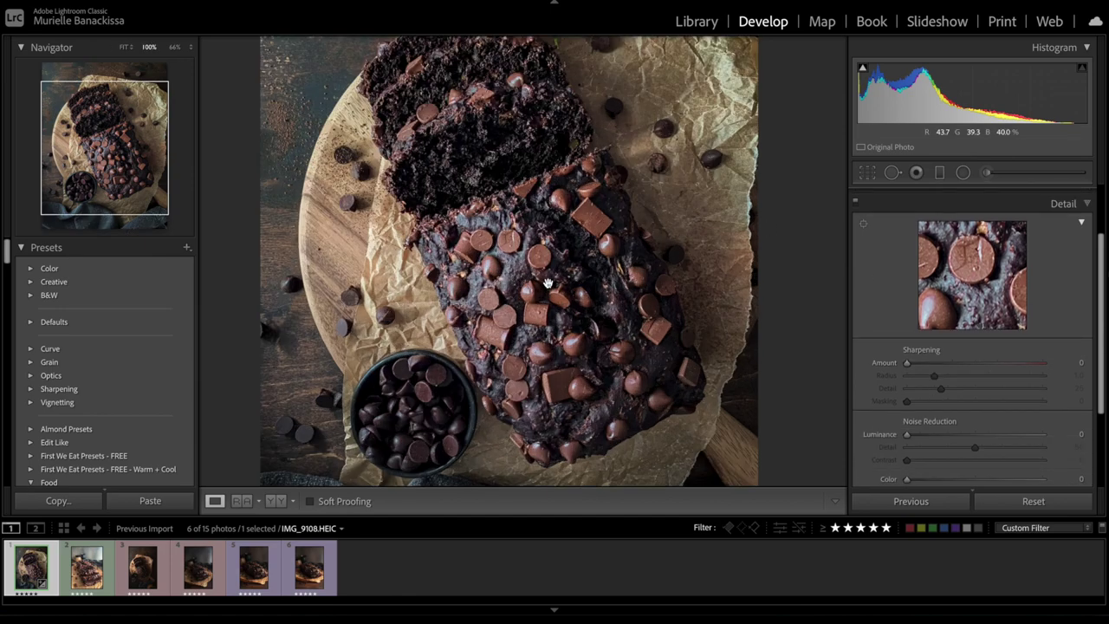
pyautogui.moveTo(547, 285); pyautogui.dragTo(620, 357)
pyautogui.moveTo(624, 270); pyautogui.dragTo(637, 346)
# - Set Texture to −21 and Clarity to 0, and lower the radial filter's Exposure to −0.96
pyautogui.scroll(4, 994, 200)
pyautogui.click(994, 200)
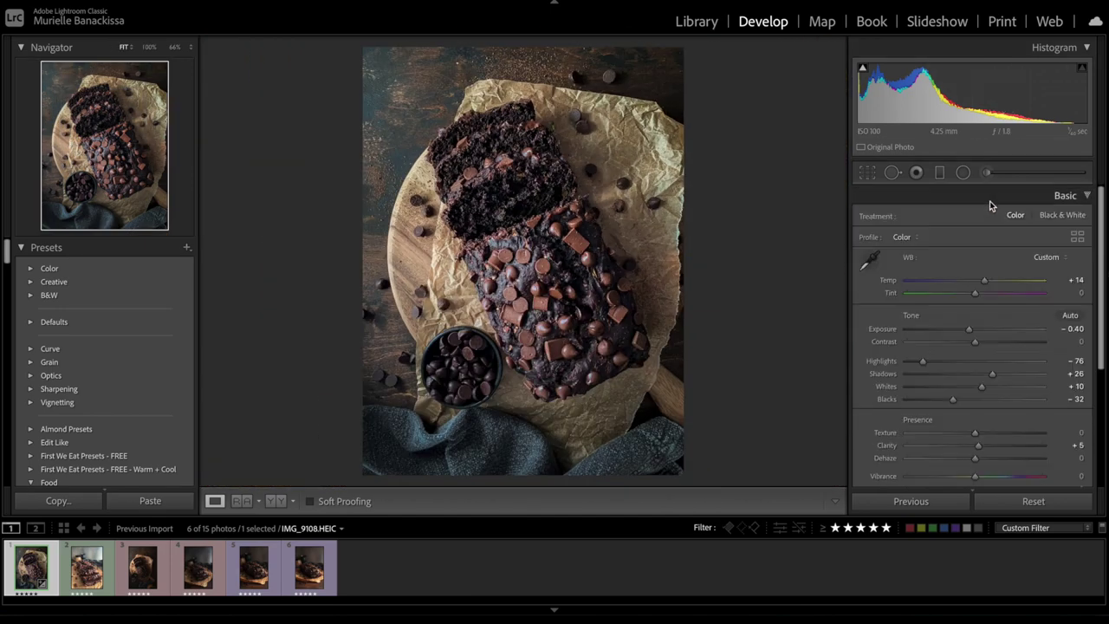
pyautogui.scroll(-1, 967, 420)
pyautogui.moveTo(975, 417); pyautogui.dragTo(963, 415)
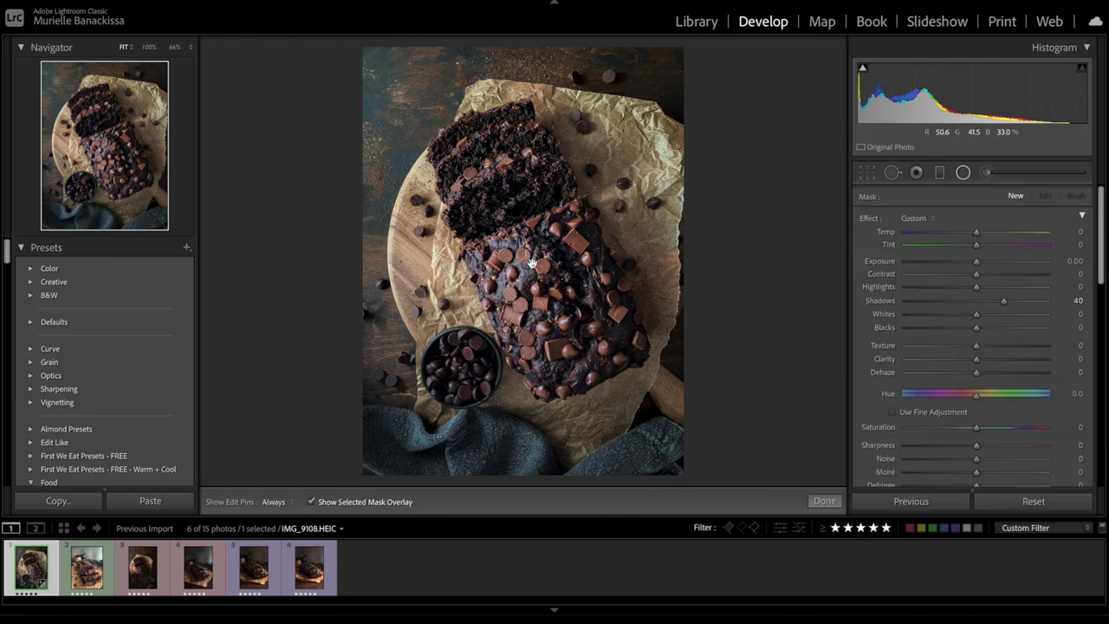
pyautogui.keyDown('ctrl'); pyautogui.doubleClick(526, 264); pyautogui.keyUp('ctrl')
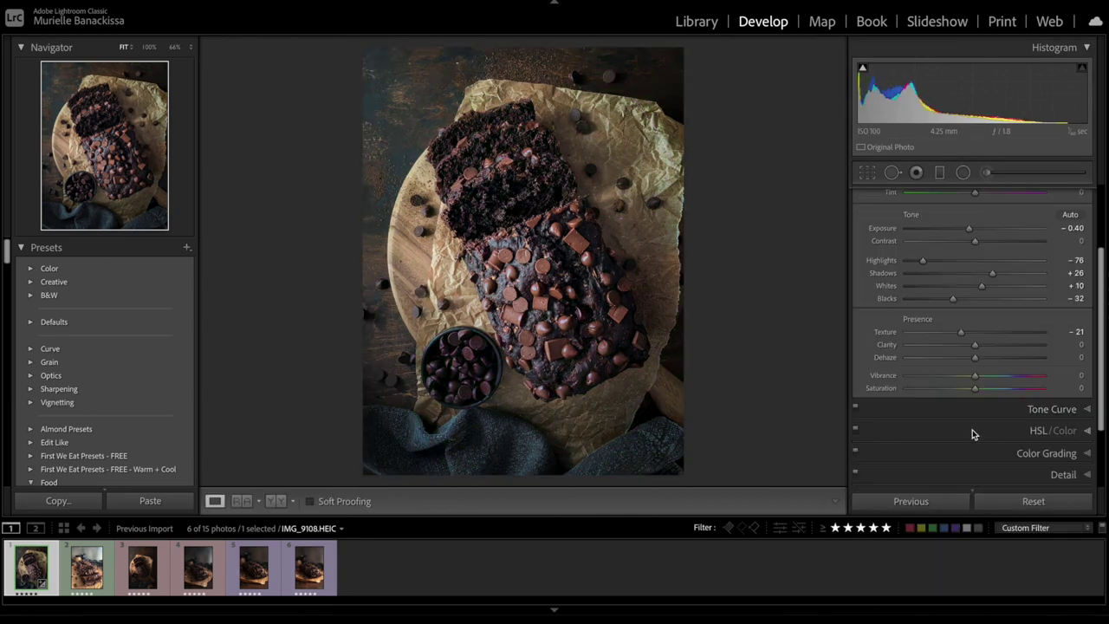
# - Set the HSL luminance of Green to −75
pyautogui.click(973, 431)
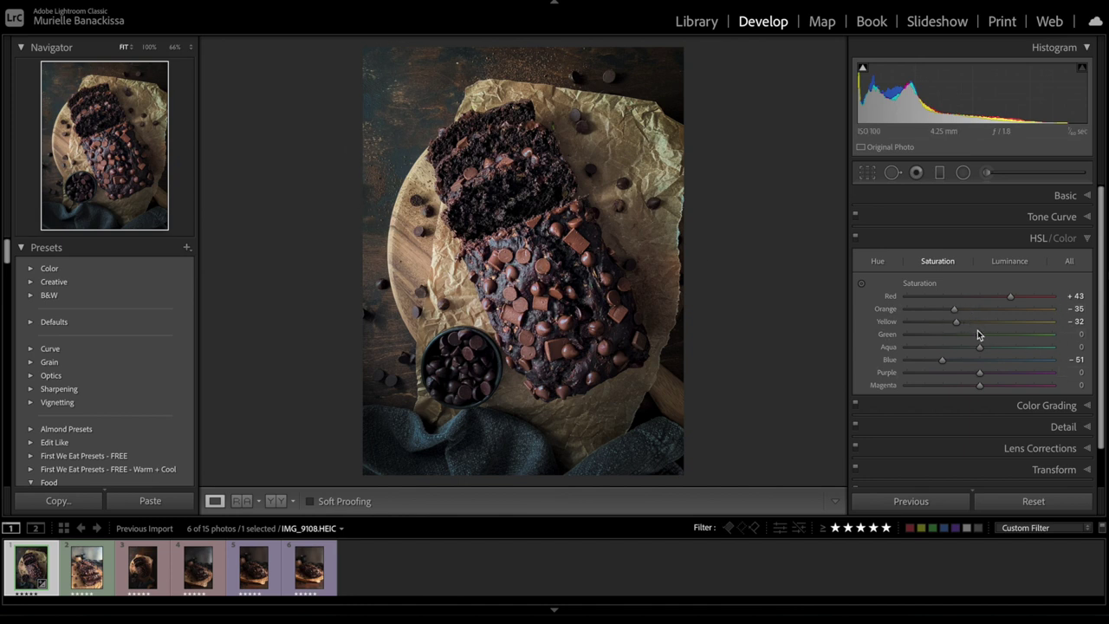
pyautogui.click(1009, 261)
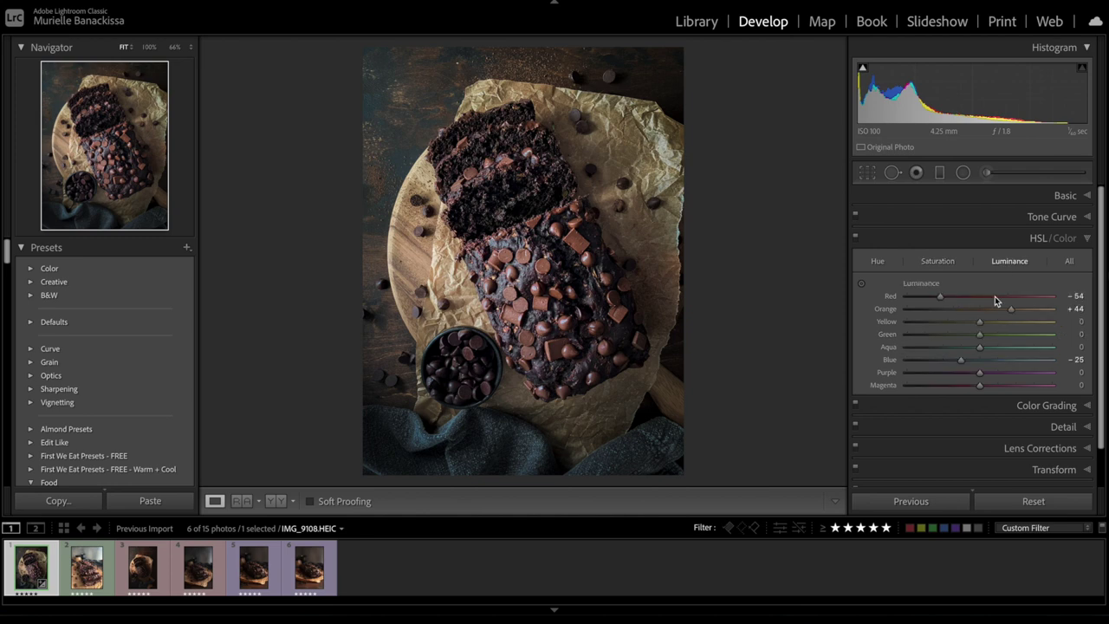
pyautogui.moveTo(980, 335); pyautogui.dragTo(924, 336)
# - Compare the photo before and after the edits, and check the result in full-screen preview
pyautogui.press('\\')
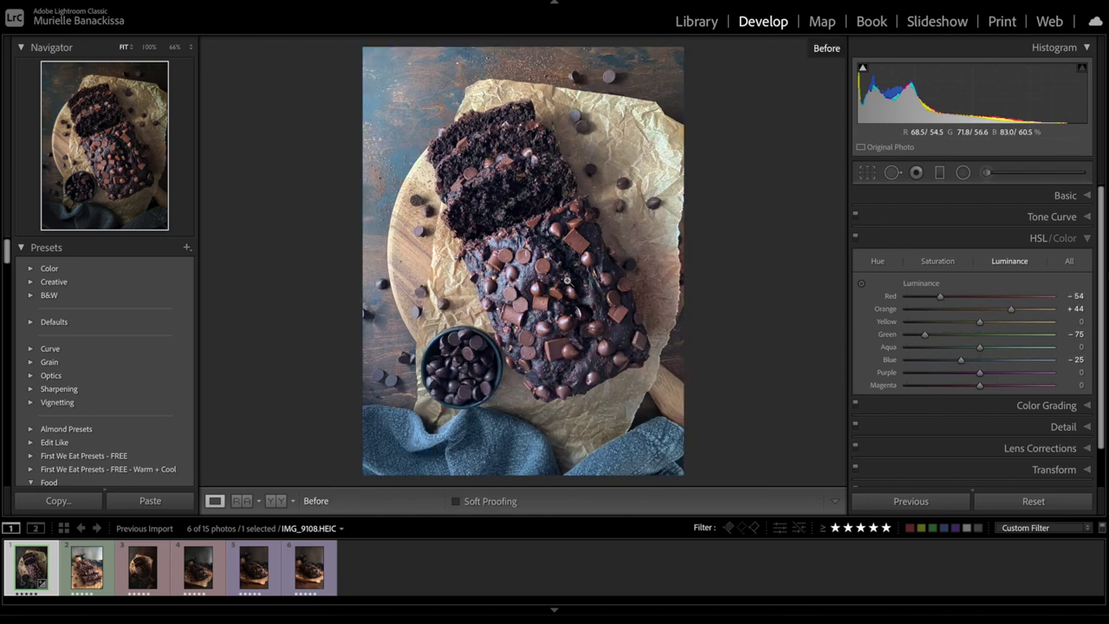
pyautogui.press('\\')
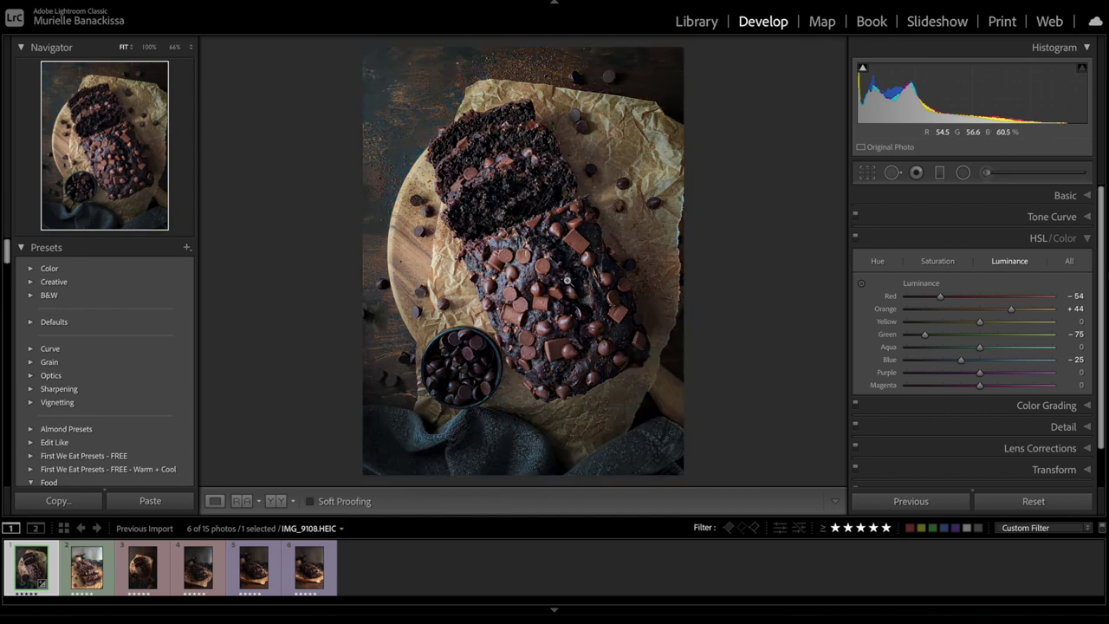
pyautogui.press('\\')
pyautogui.press('\\')
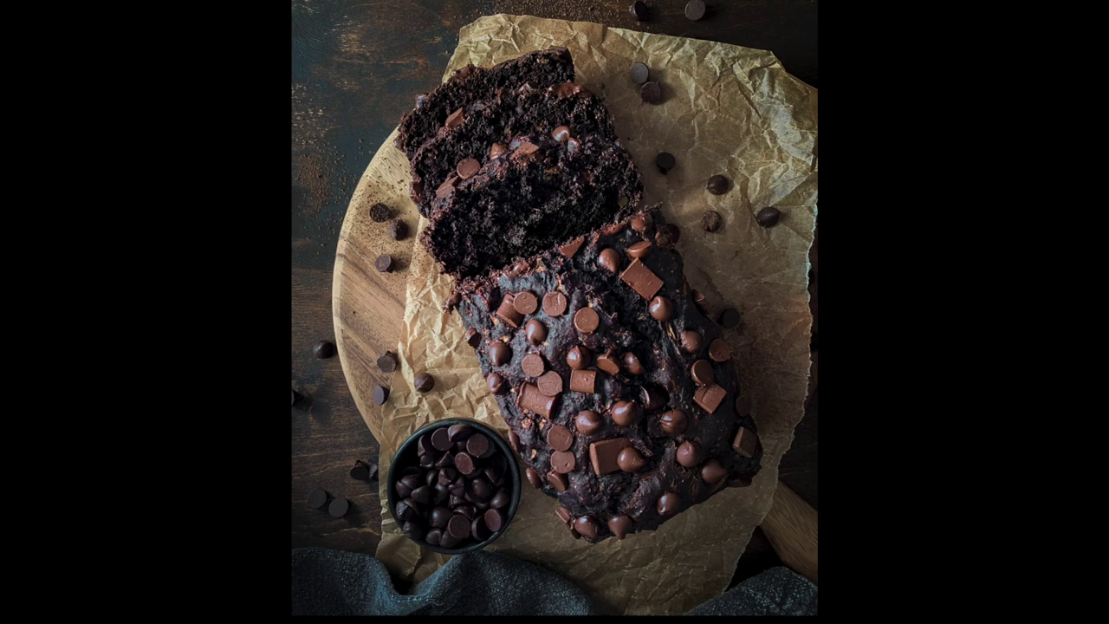
pyautogui.press('f')
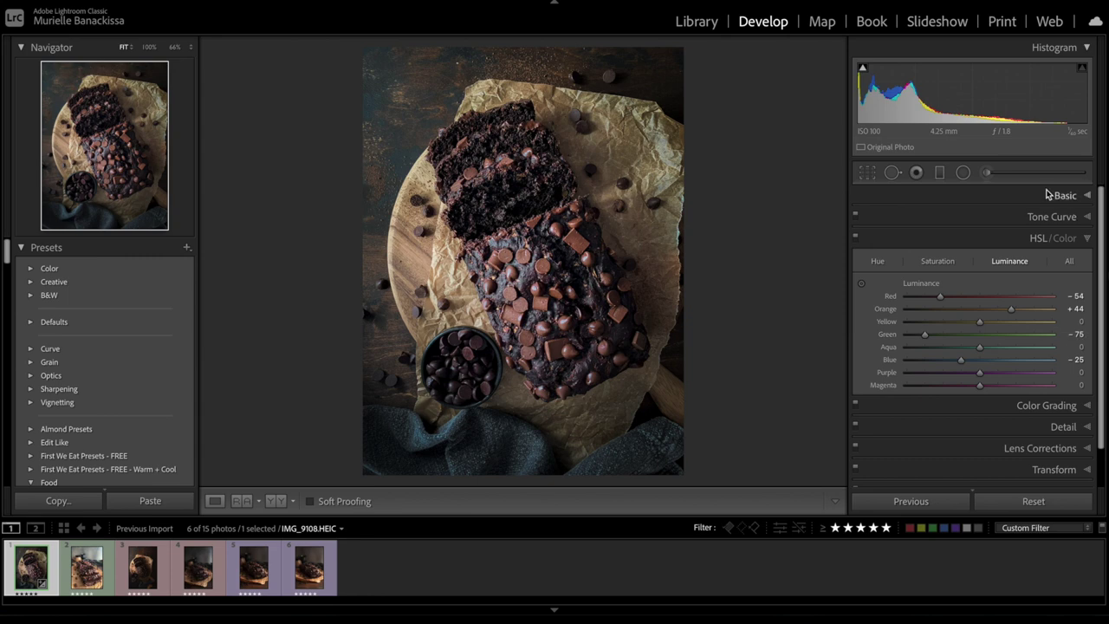
# - Copy the develop settings of the edited overhead photo IMG_9108.HEIC
pyautogui.click(1048, 195)
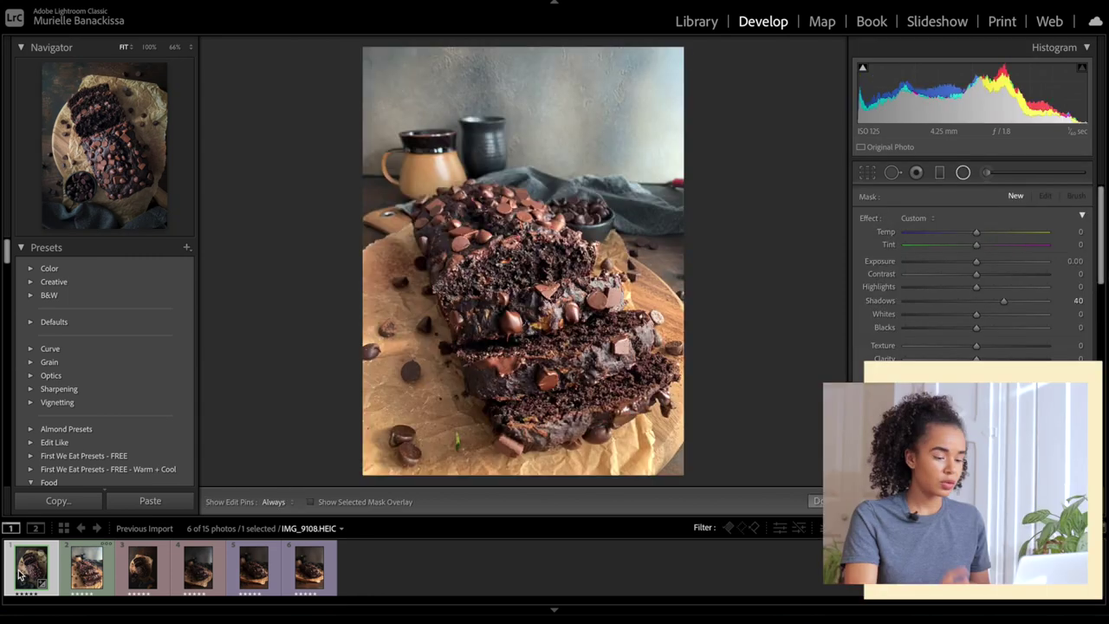
pyautogui.click(19, 576)
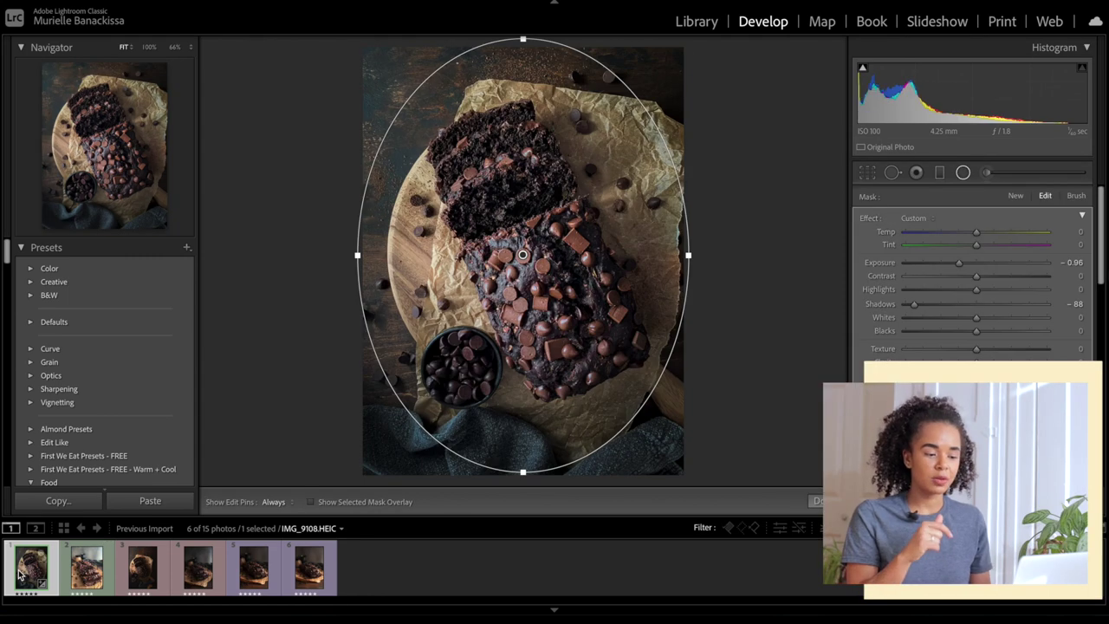
pyautogui.hotkey('ctrl', 'shift', 'c')
pyautogui.press('Return')
# - Paste the copied develop settings onto the second photo, IMG_9110.HEIC
pyautogui.press('Right')
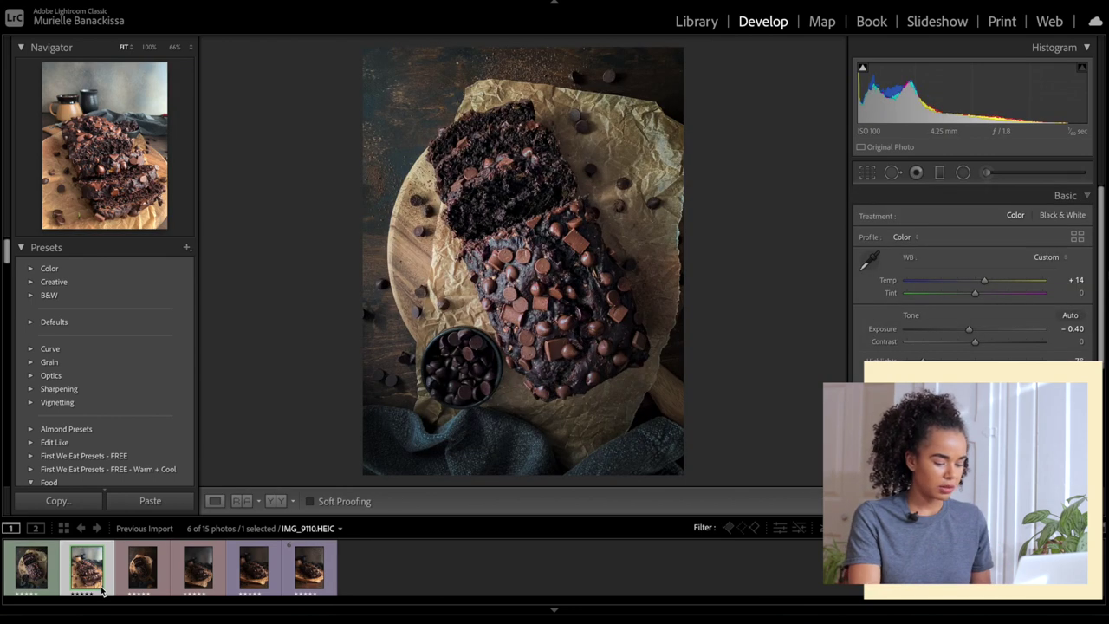
pyautogui.click(102, 589)
pyautogui.hotkey('ctrl', 'shift', 'v')
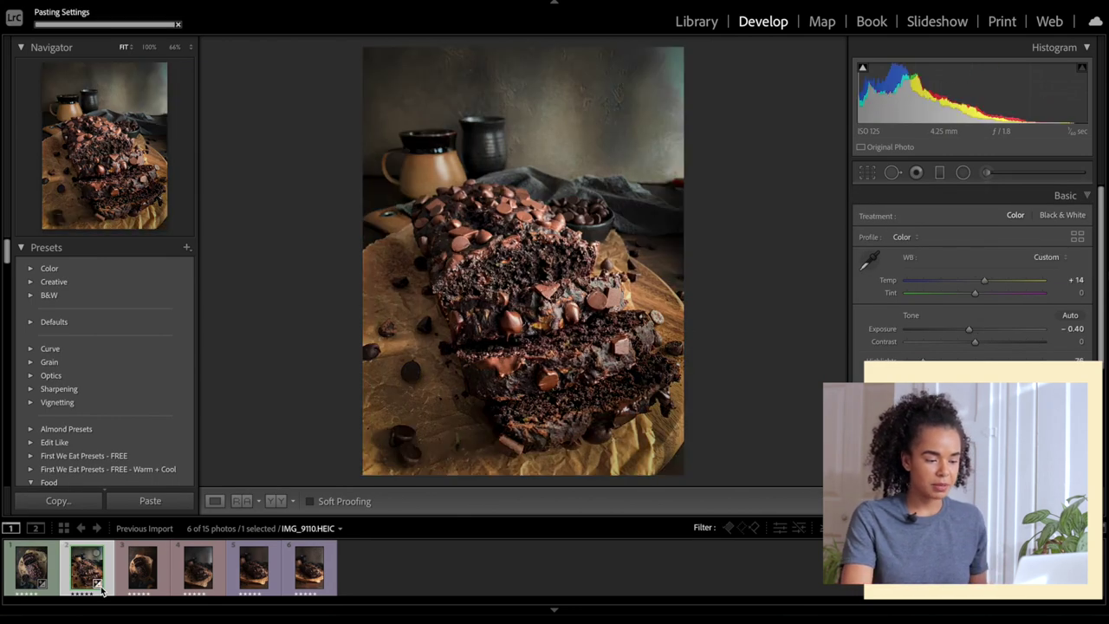
# - Delete the pasted radial filter from IMG_9110.HEIC and set the photo's Temp to +6
pyautogui.click(962, 173)
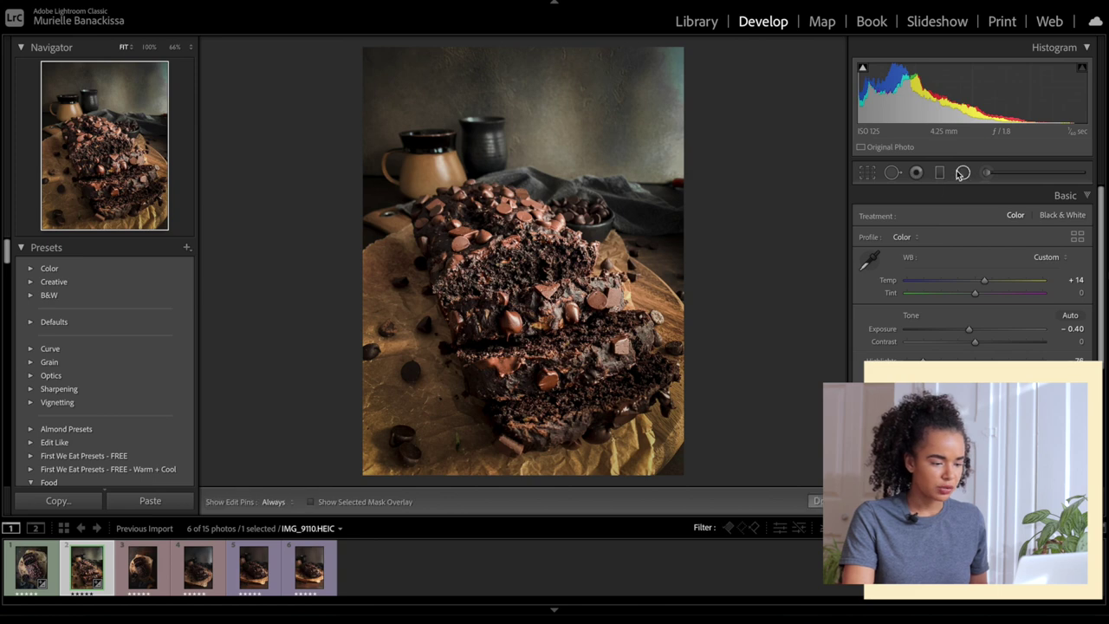
pyautogui.click(523, 267)
pyautogui.press('Delete')
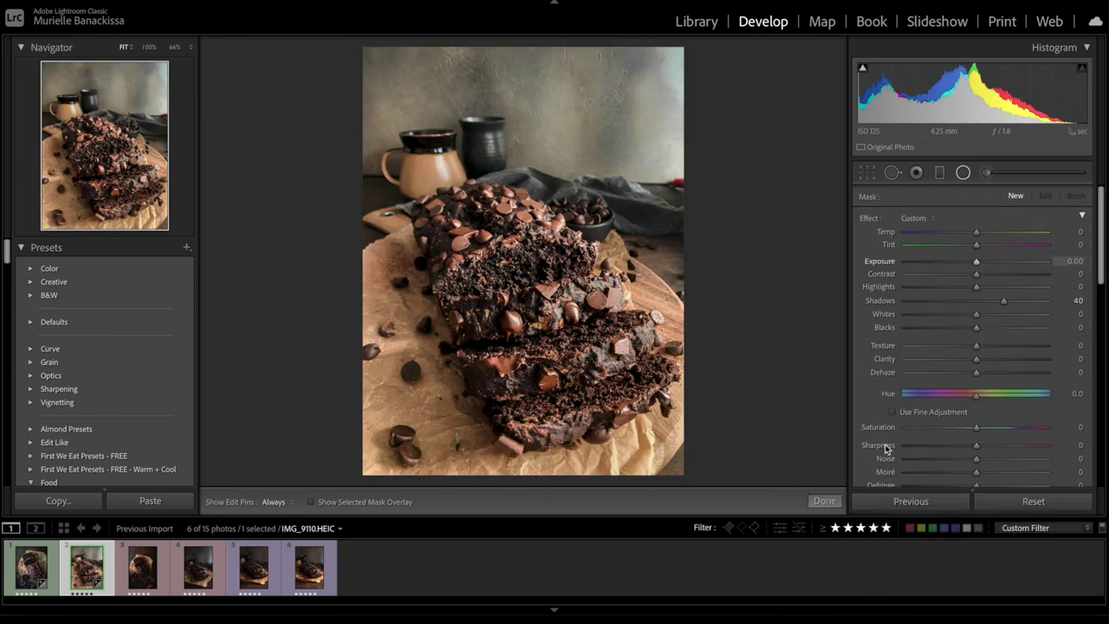
pyautogui.click(825, 502)
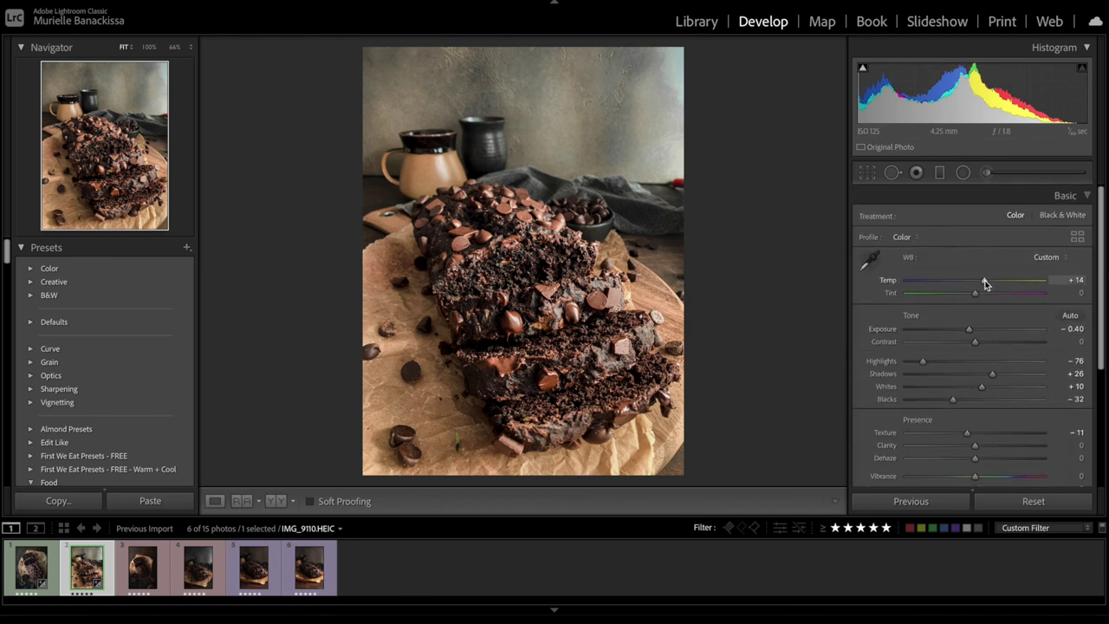
pyautogui.moveTo(984, 284); pyautogui.dragTo(981, 285)
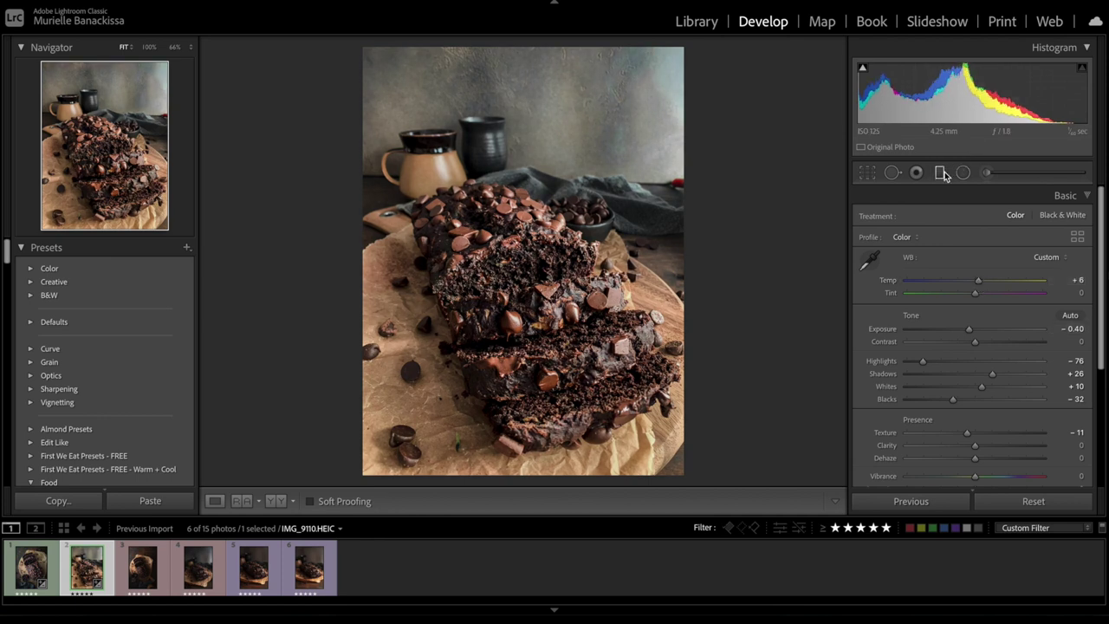
# - Add a graduated filter from the background wall down to the loaf, with Shadows at −80 and a reduced Exposure
pyautogui.click(941, 173)
pyautogui.moveTo(518, 94); pyautogui.dragTo(527, 264)
pyautogui.click(918, 304)
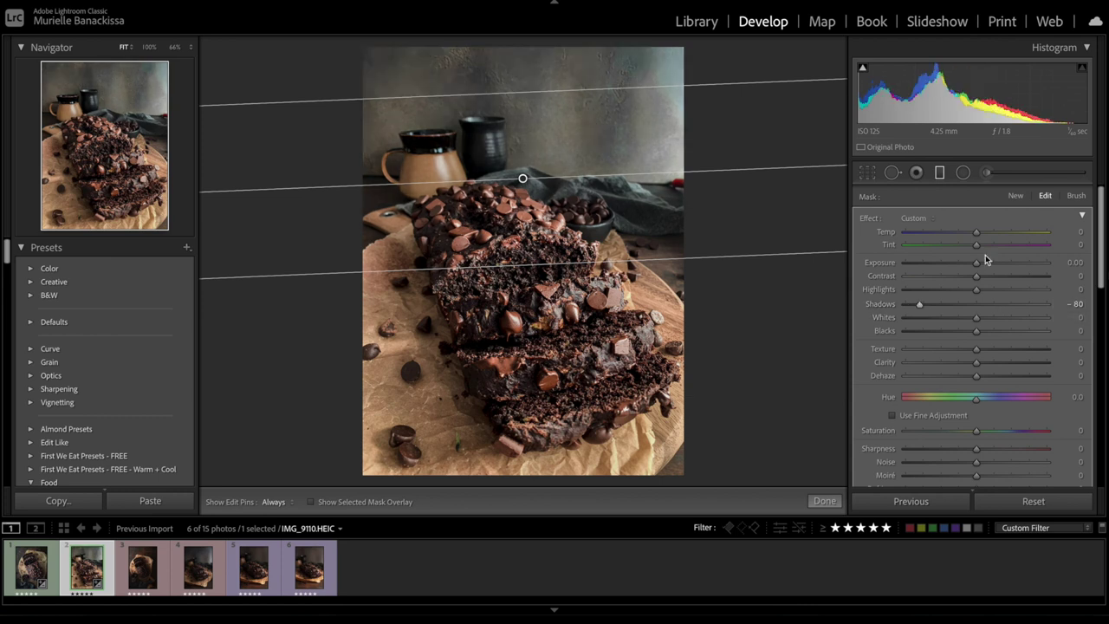
pyautogui.moveTo(977, 270); pyautogui.dragTo(964, 269)
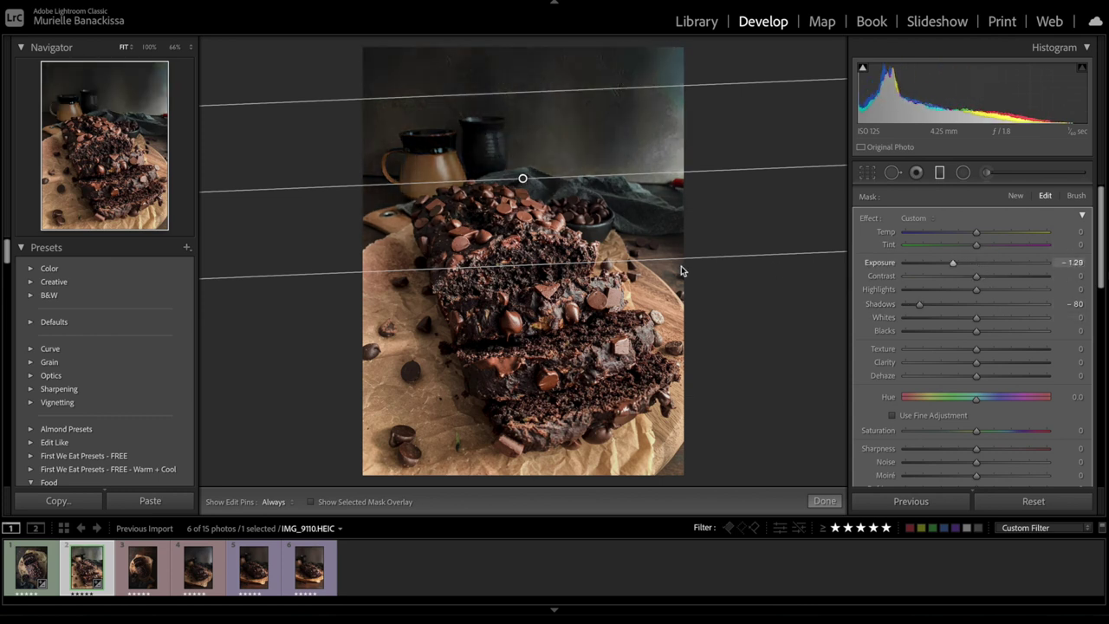
pyautogui.moveTo(953, 265); pyautogui.dragTo(968, 265)
# - Add a diagonal graduated filter over the lower-left corner of the photo with Exposure −0.48 and Shadows −45
pyautogui.moveTo(391, 437); pyautogui.dragTo(506, 393)
pyautogui.click(959, 304)
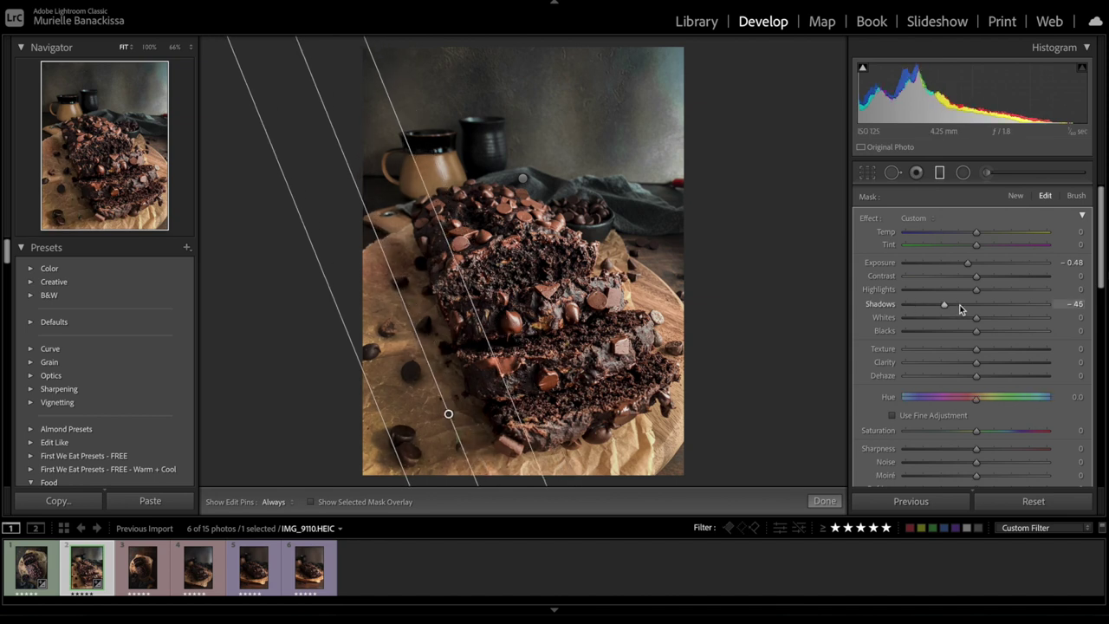
pyautogui.click(505, 453)
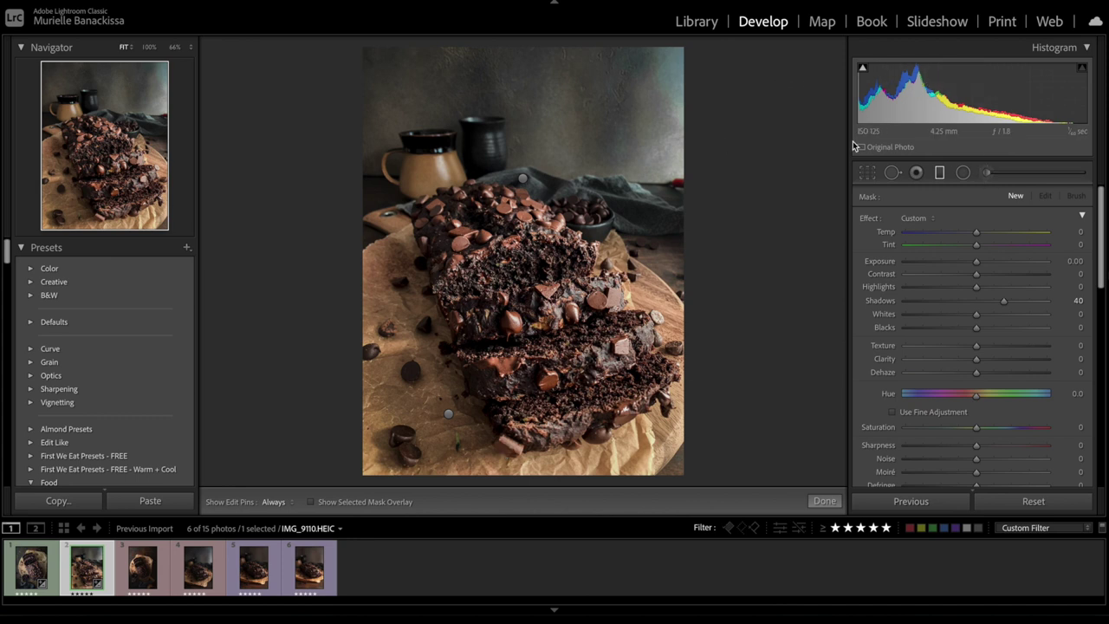
# - Crop IMG_9110.HEIC at its original aspect ratio, framing the loaf and the mugs behind it more tightly
pyautogui.click(864, 173)
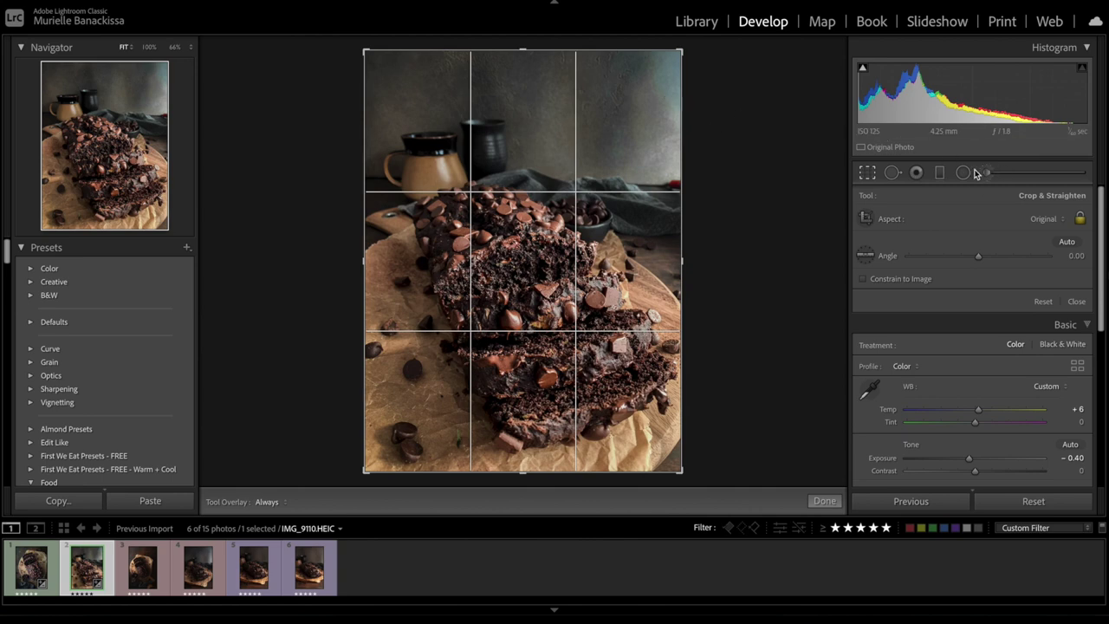
pyautogui.moveTo(681, 49); pyautogui.dragTo(667, 87)
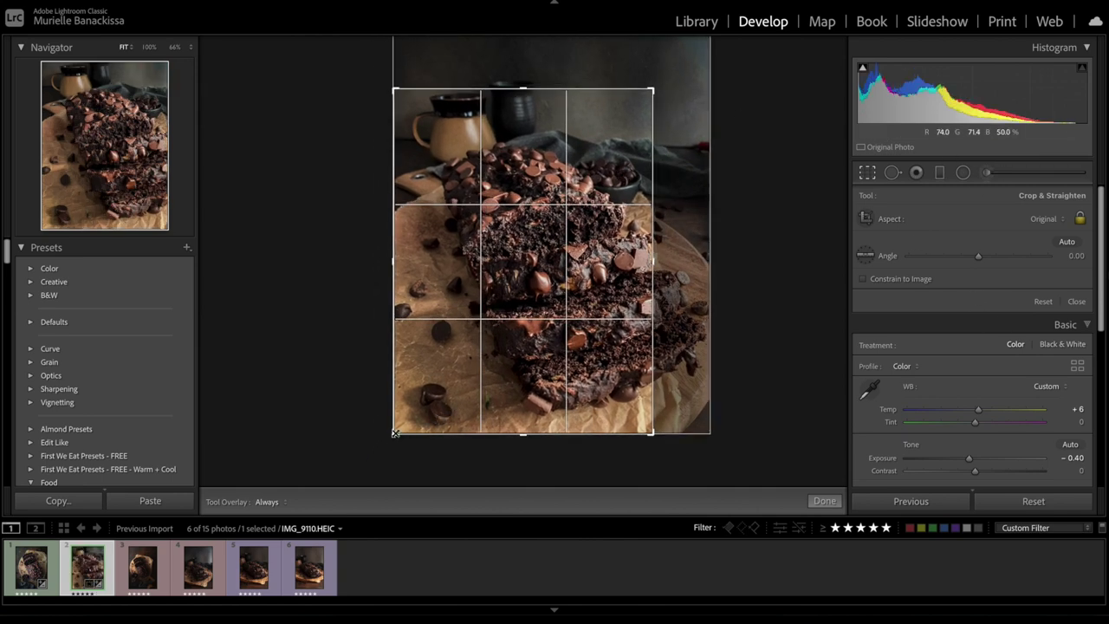
pyautogui.moveTo(395, 432); pyautogui.dragTo(413, 415)
pyautogui.moveTo(532, 322); pyautogui.dragTo(551, 286)
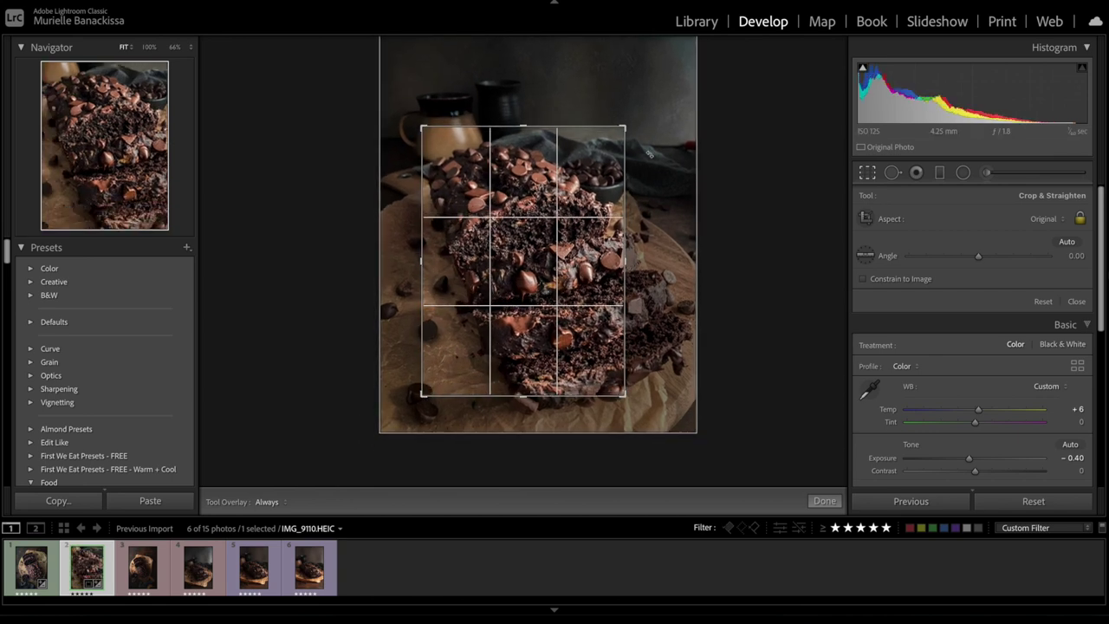
pyautogui.moveTo(619, 121); pyautogui.dragTo(656, 94)
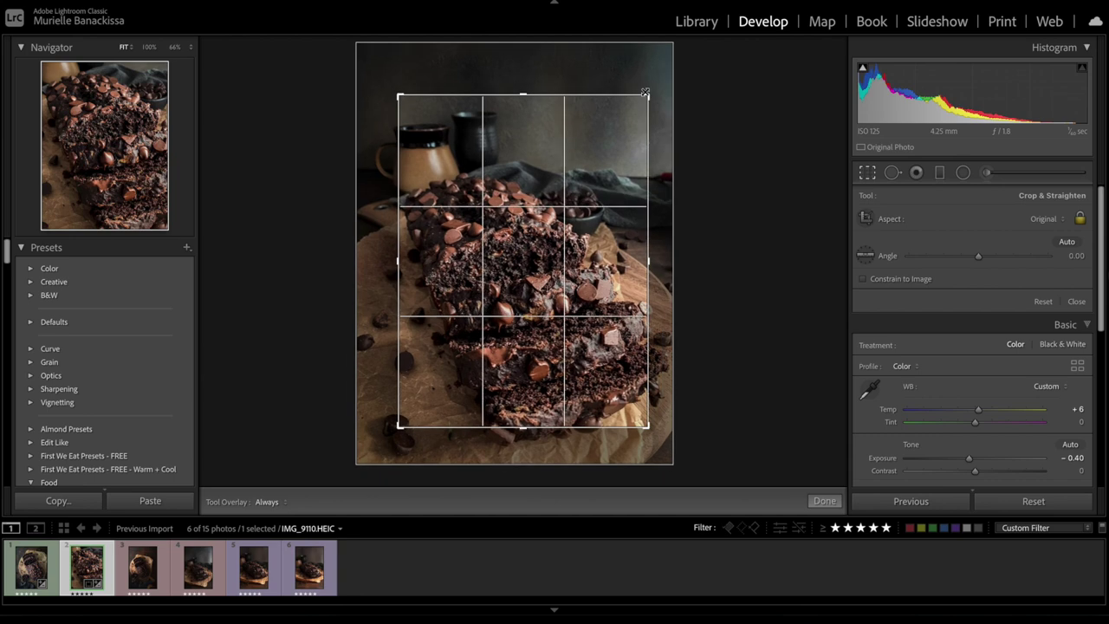
pyautogui.press('Return')
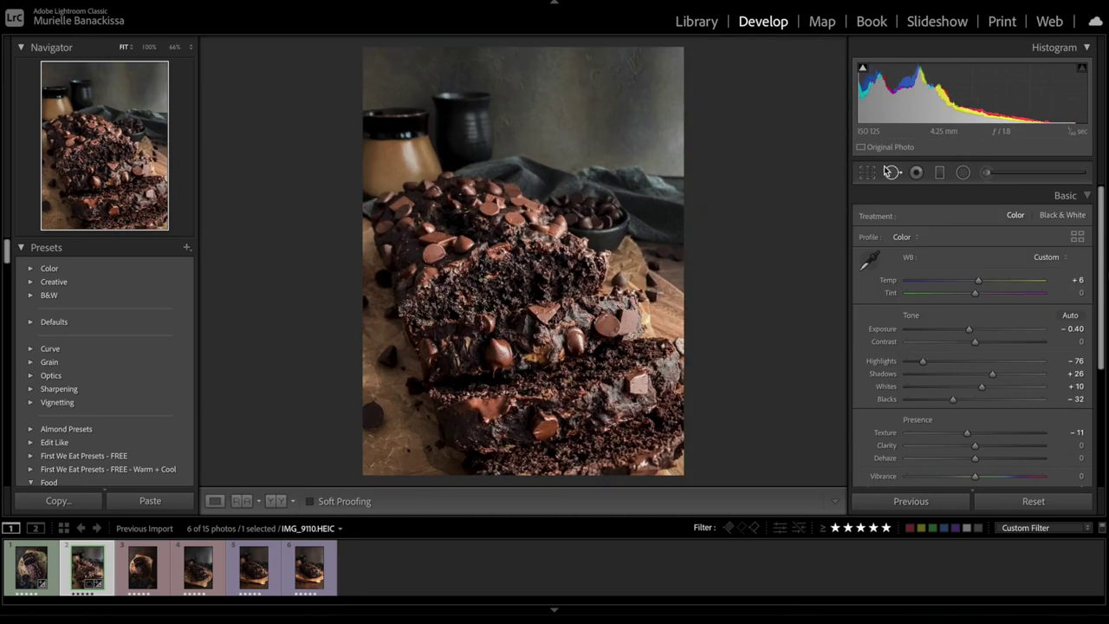
# - Refine the crop so it takes in the front slices down to the lower-right parchment and trims the background above the mugs
pyautogui.click(867, 171)
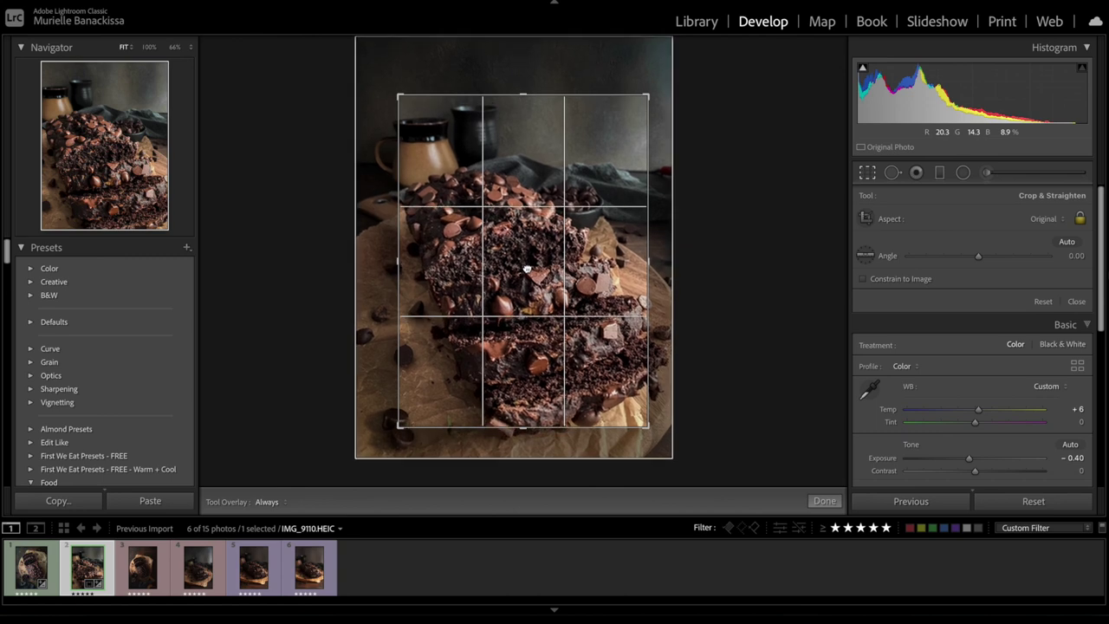
pyautogui.moveTo(647, 426); pyautogui.dragTo(673, 457)
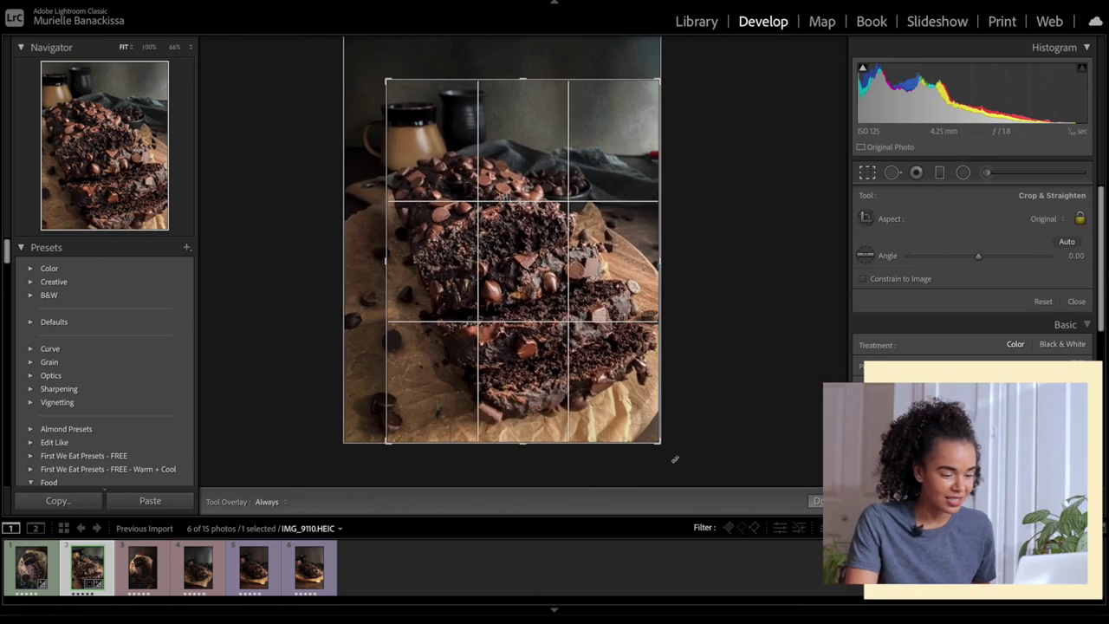
pyautogui.moveTo(664, 78); pyautogui.dragTo(658, 83)
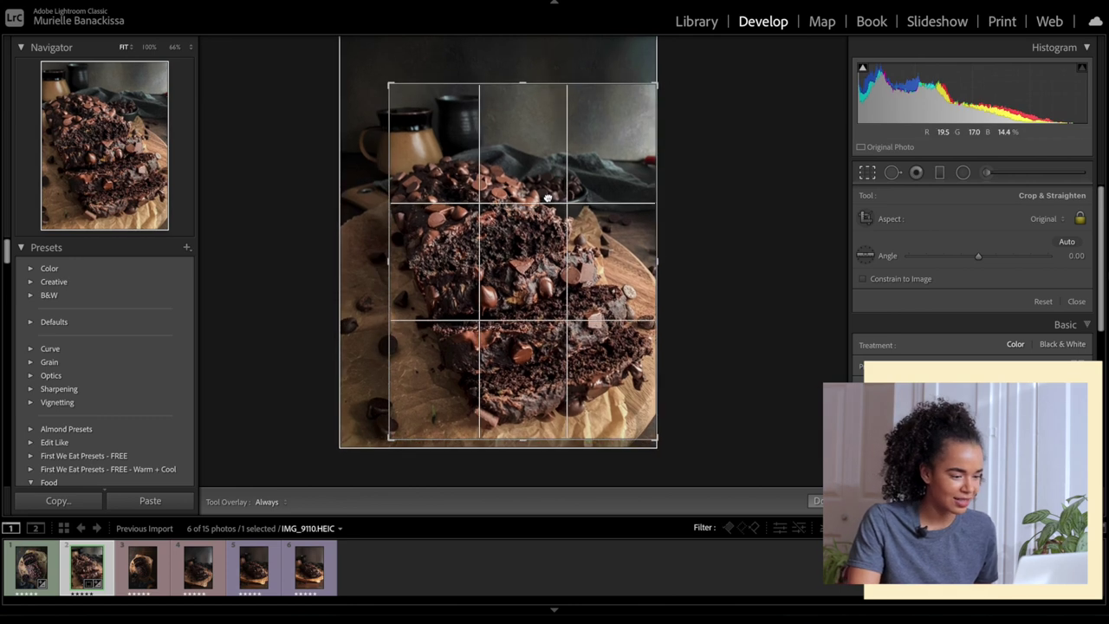
pyautogui.press('Return')
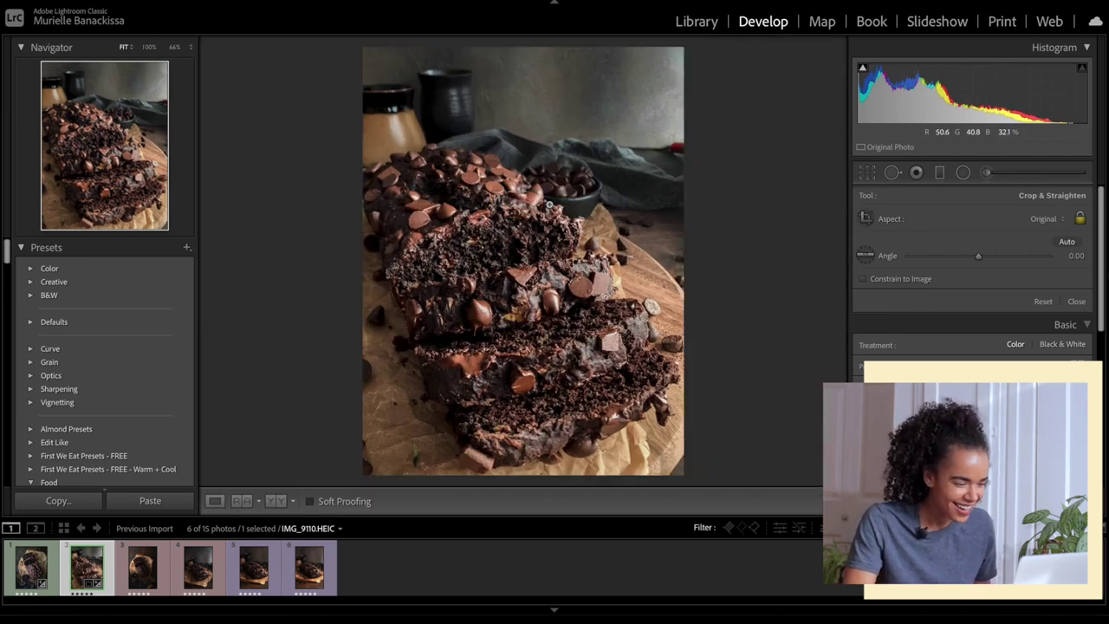
pyautogui.click(864, 172)
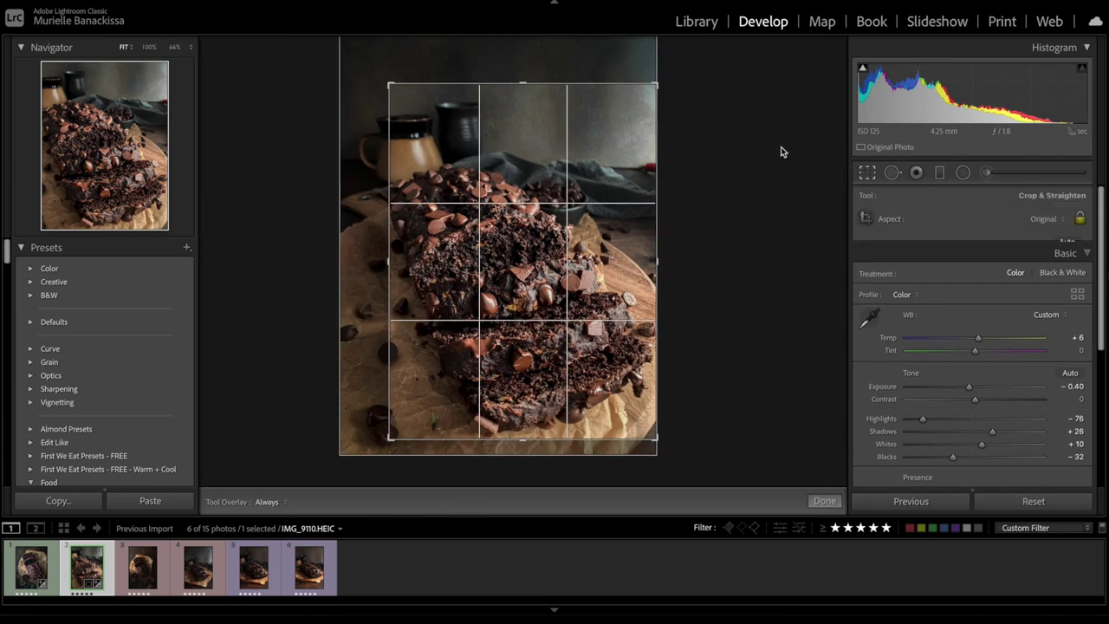
pyautogui.moveTo(645, 176); pyautogui.dragTo(647, 93)
pyautogui.press('Return')
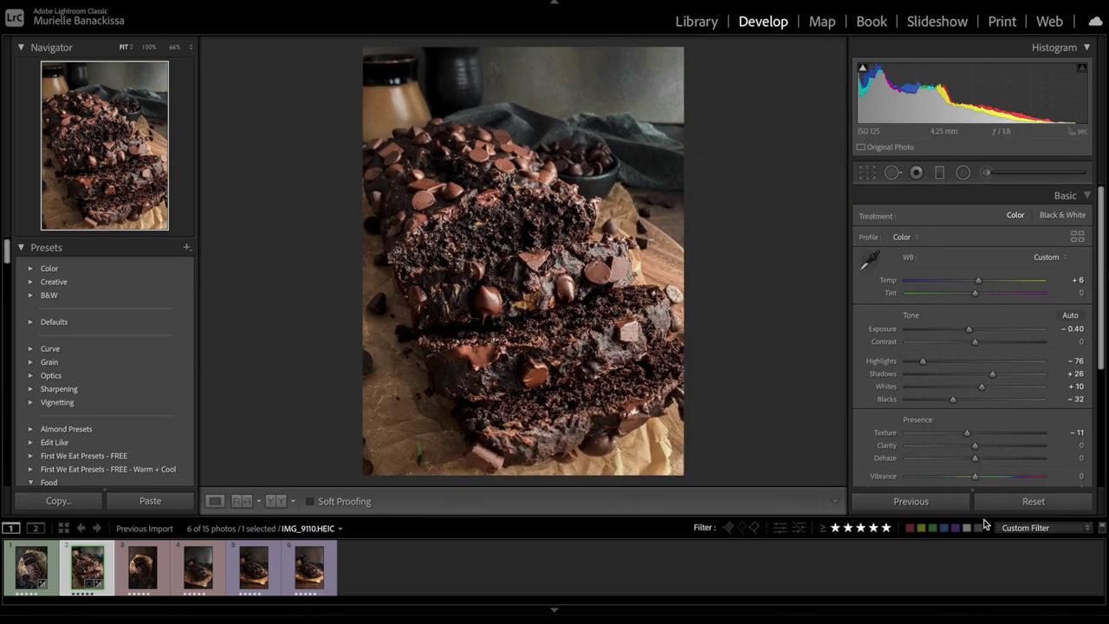
# - Add a large radial filter centred on the loaf with Shadows at −89, and widen it past the photo's sides using the mask overlay
pyautogui.click(963, 173)
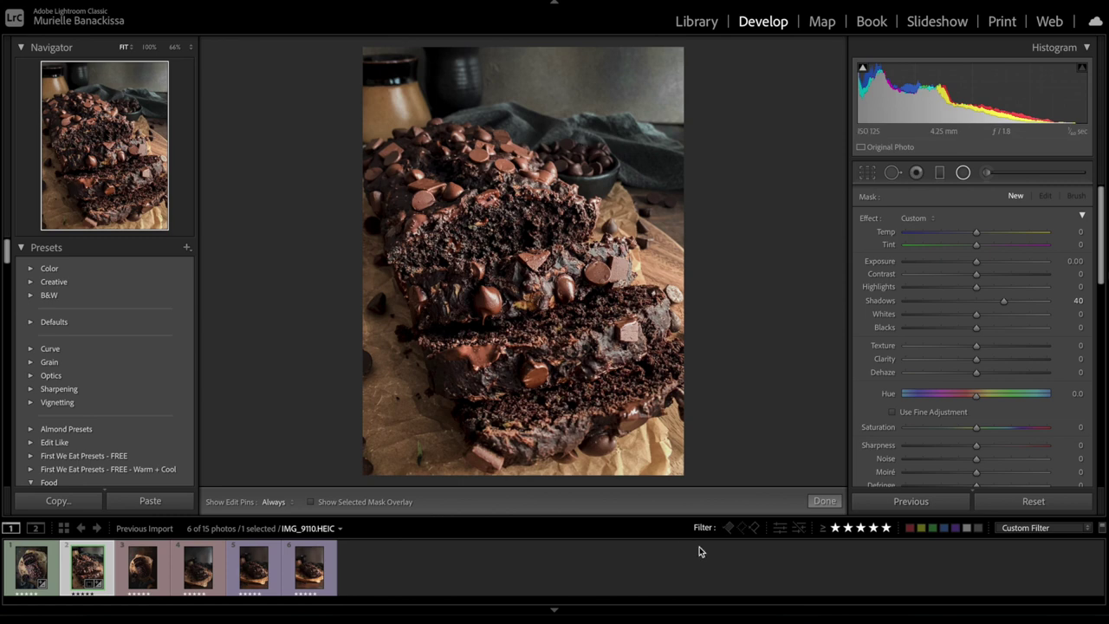
pyautogui.moveTo(448, 239); pyautogui.dragTo(644, 440)
pyautogui.moveTo(448, 208); pyautogui.dragTo(483, 251)
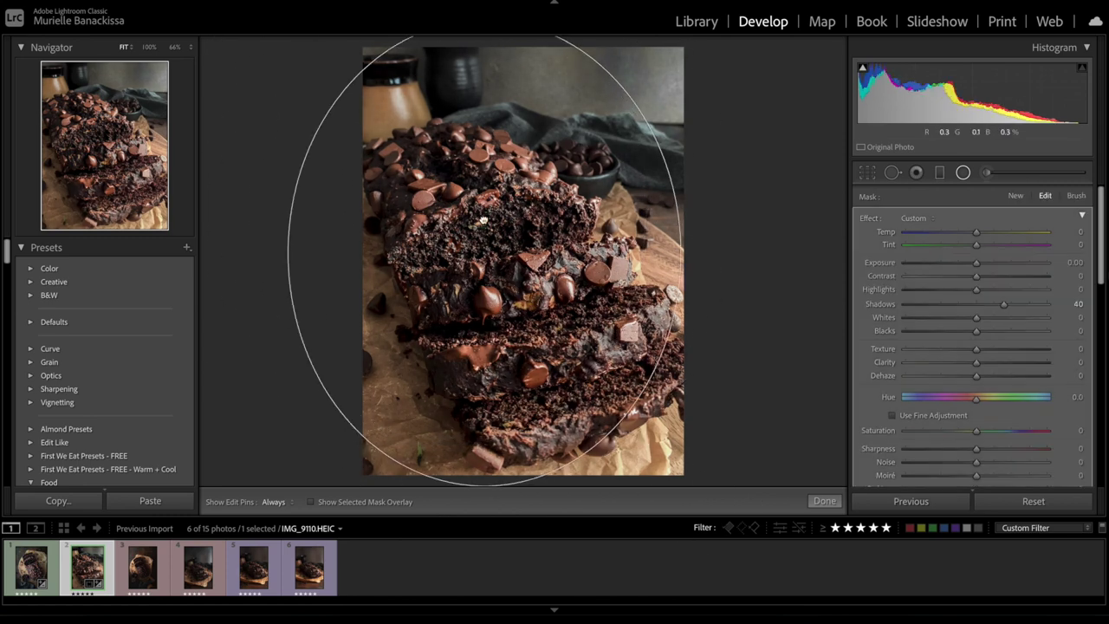
pyautogui.click(913, 304)
pyautogui.press('o')
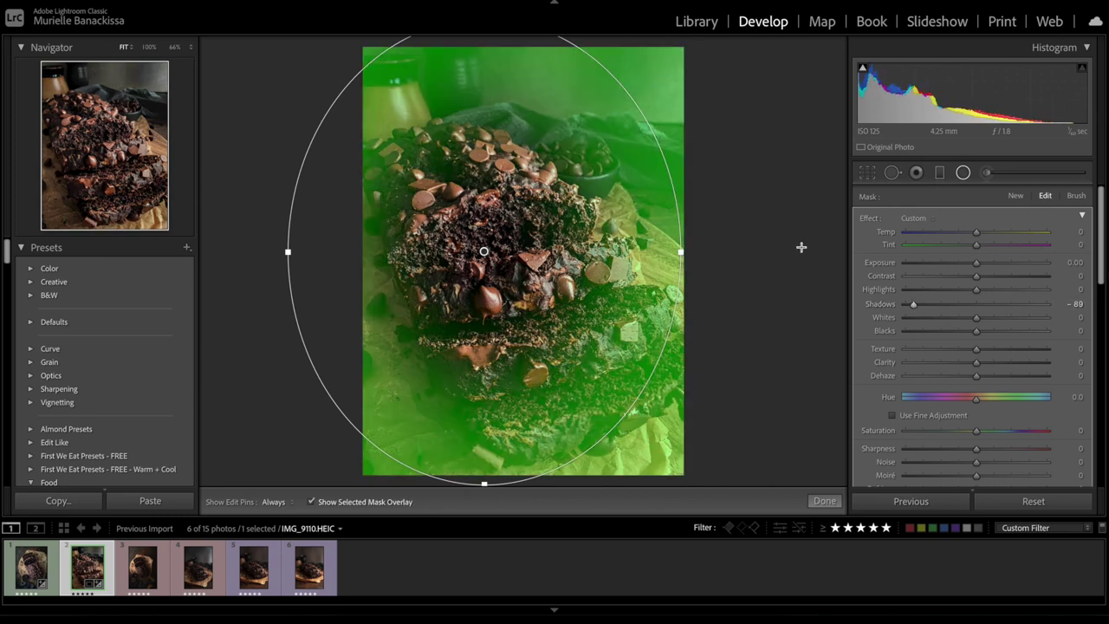
pyautogui.moveTo(546, 298); pyautogui.dragTo(496, 302)
pyautogui.moveTo(627, 263); pyautogui.dragTo(680, 260)
pyautogui.moveTo(518, 281); pyautogui.dragTo(505, 285)
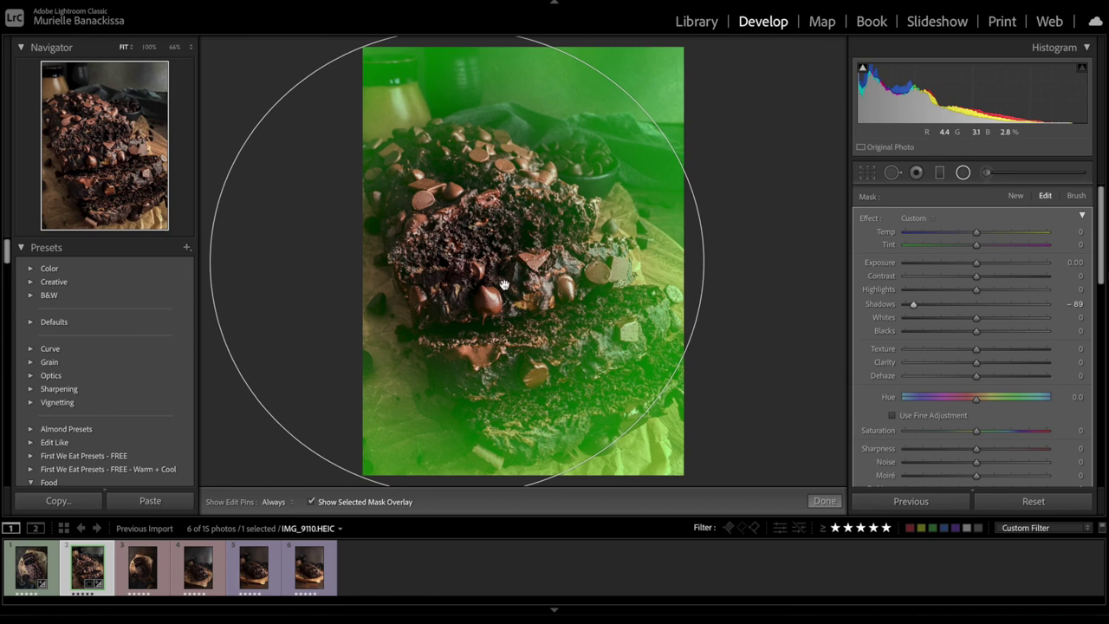
pyautogui.press('o')
# - Set the radial filter's Exposure to −0.39 and Saturation to −13, and finish editing it
pyautogui.moveTo(977, 262)
pyautogui.mouseDown()
pyautogui.moveTo(958, 262)
pyautogui.moveTo(970, 268)
pyautogui.mouseUp()
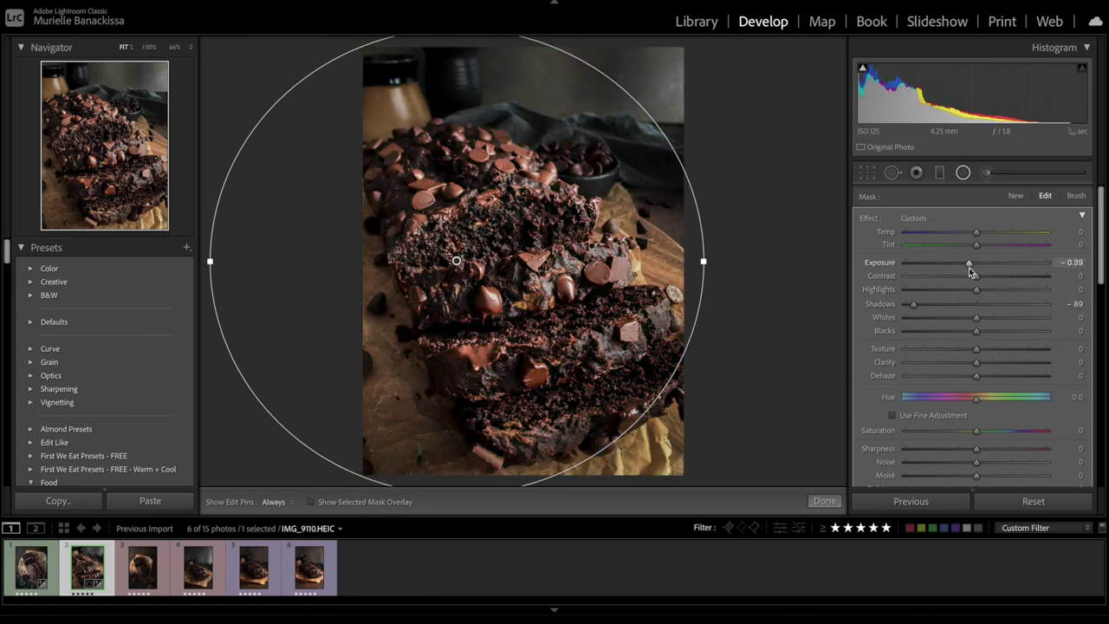
pyautogui.moveTo(958, 434); pyautogui.dragTo(969, 434)
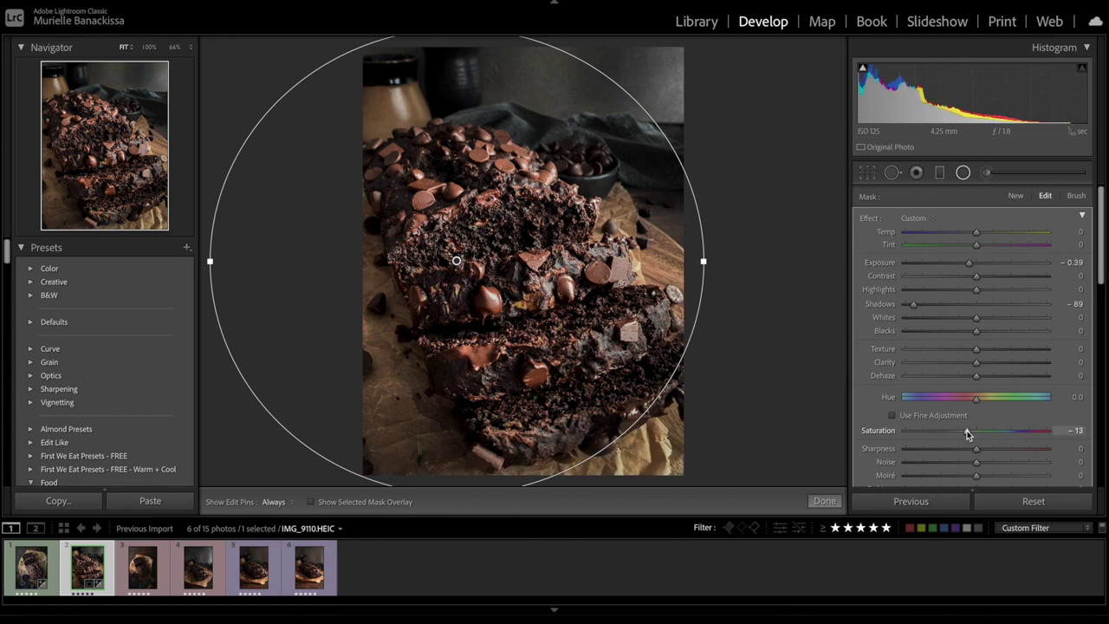
pyautogui.press('Return')
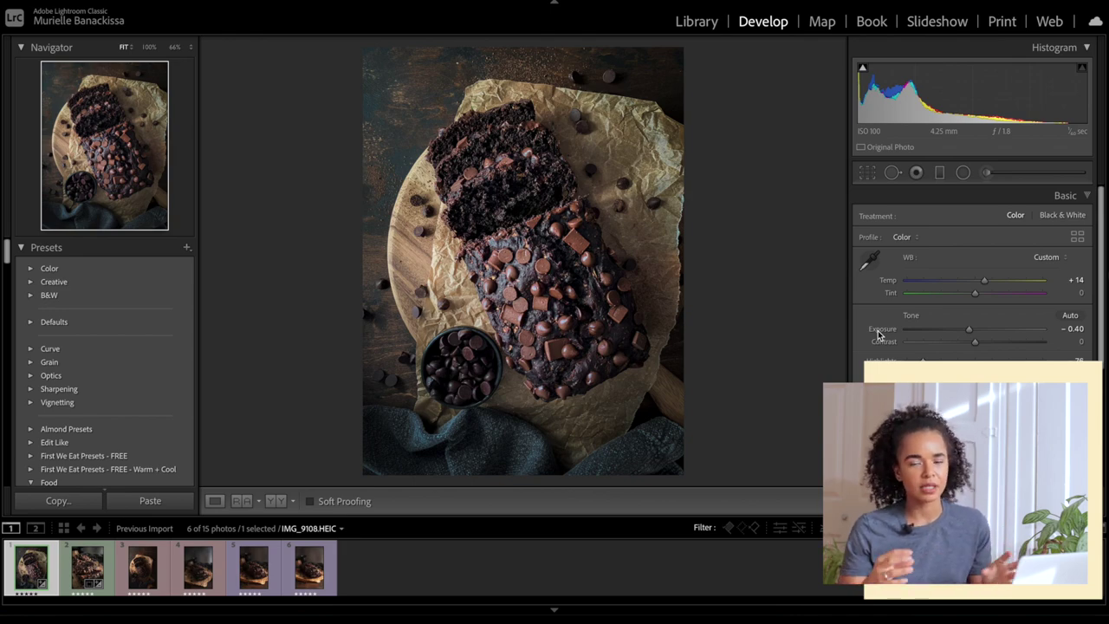
# - Examine the fine detail of the cut slices and the surrounding parchment in IMG_9108.HEIC at 200% zoom
pyautogui.click(596, 389)
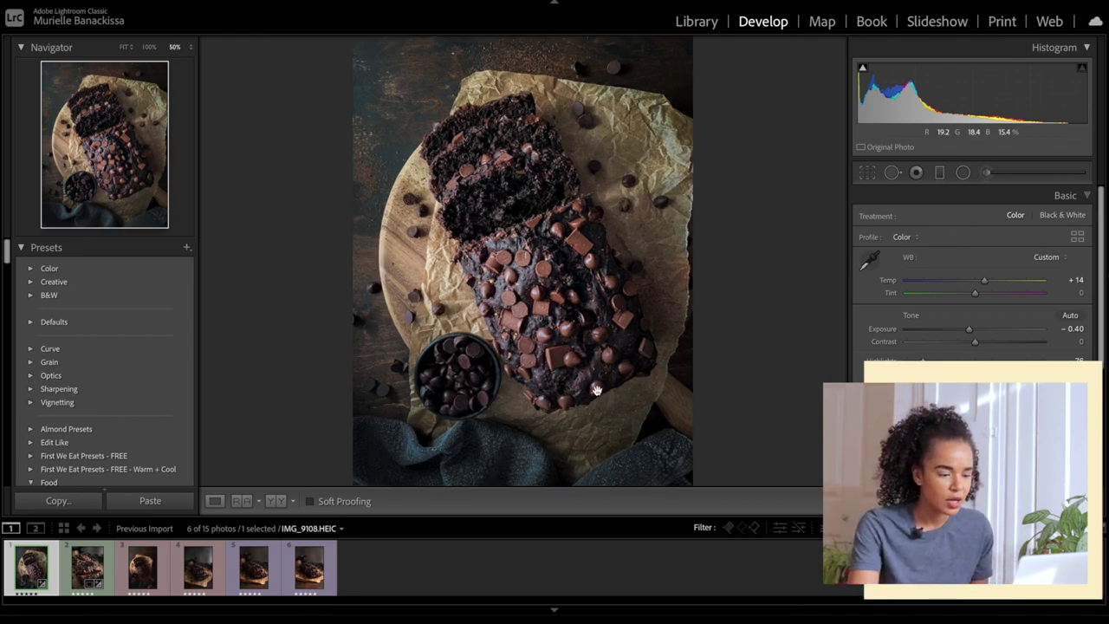
pyautogui.moveTo(559, 182); pyautogui.dragTo(215, 336)
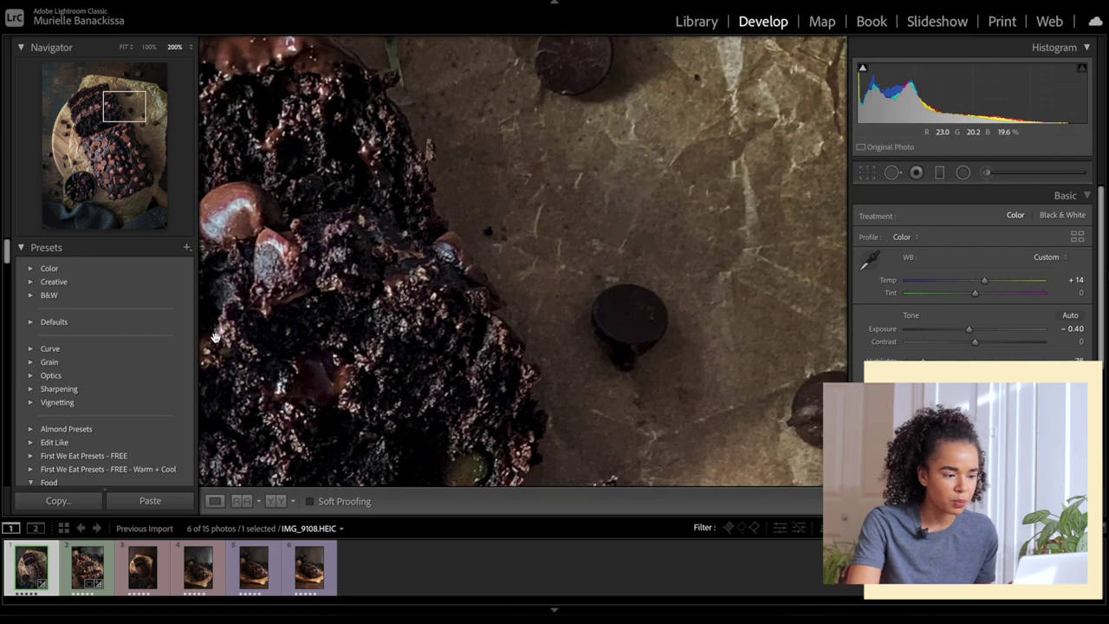
pyautogui.moveTo(478, 204); pyautogui.dragTo(495, 314)
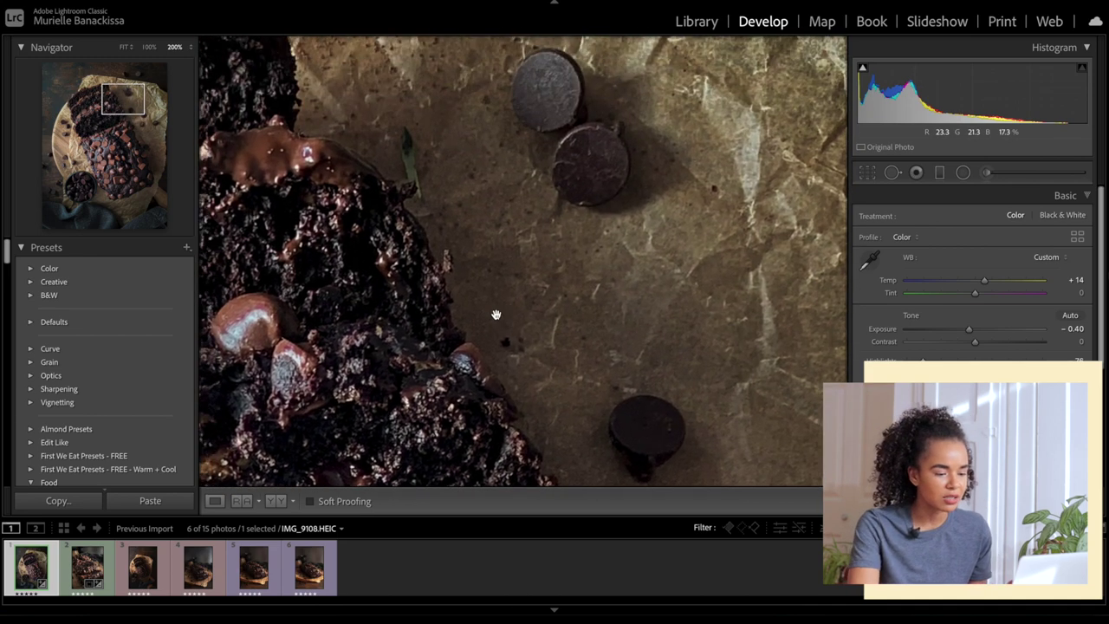
pyautogui.hotkey('ctrl', '=')
pyautogui.hotkey('ctrl', '-')
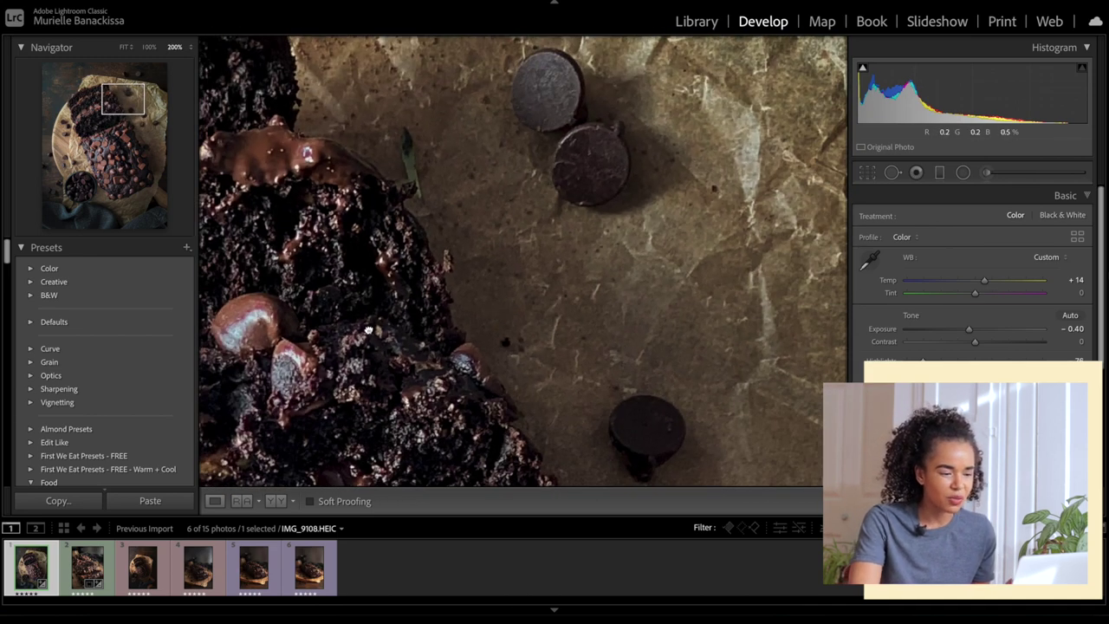
pyautogui.moveTo(495, 314); pyautogui.dragTo(619, 199)
pyautogui.click(619, 204)
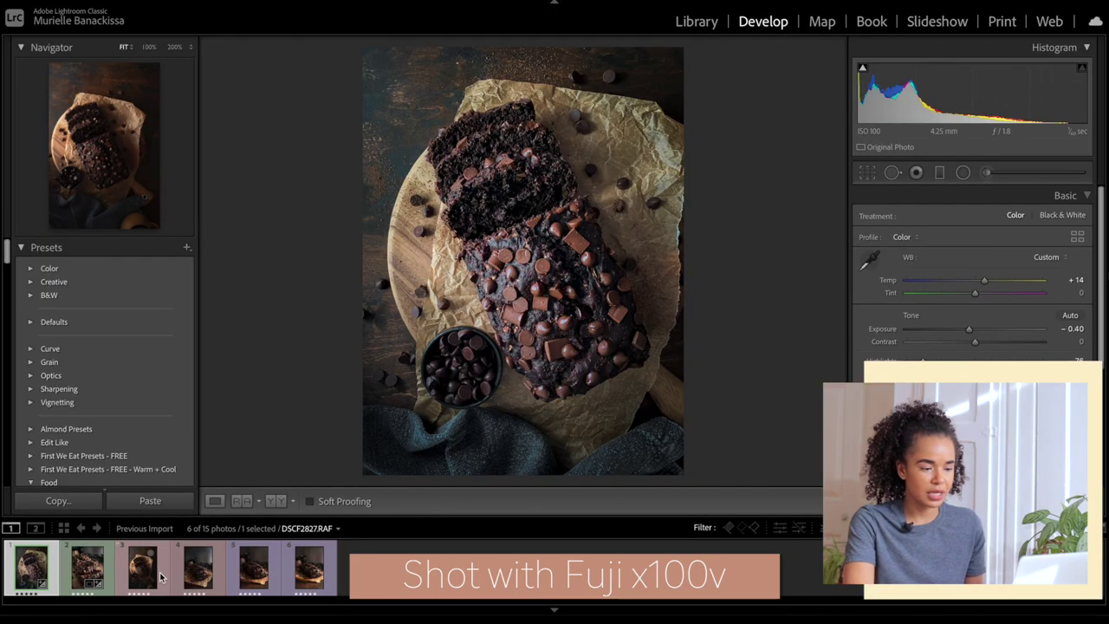
# - Paste the copied develop settings onto the third photo, DSCF2827.RAF, and set its Exposure to +1.05
pyautogui.click(160, 576)
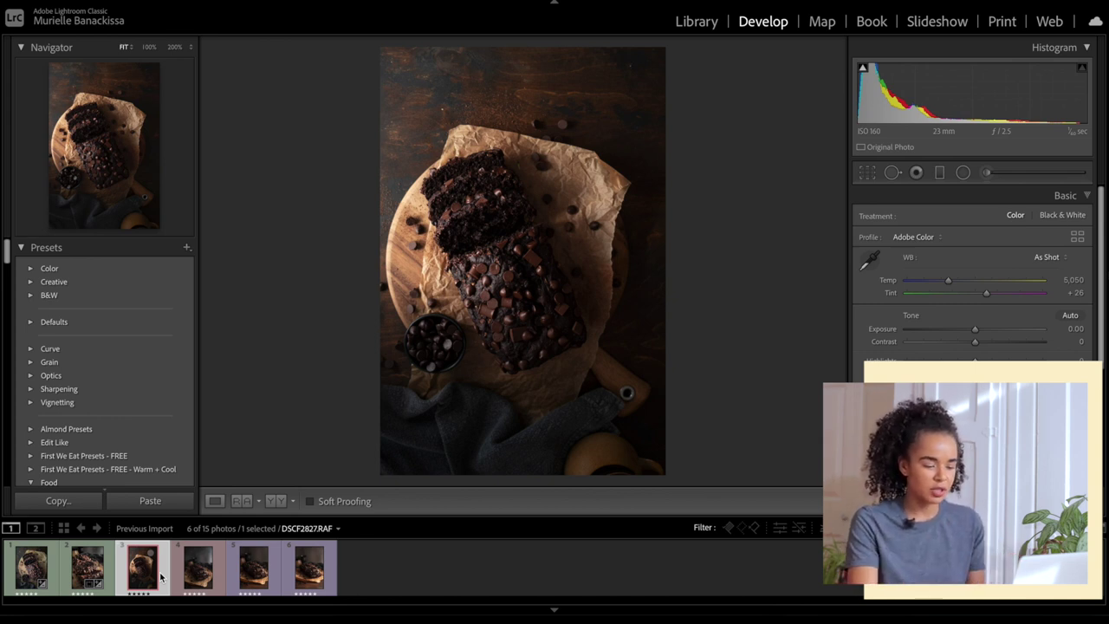
pyautogui.hotkey('ctrl', 'shift', 'v')
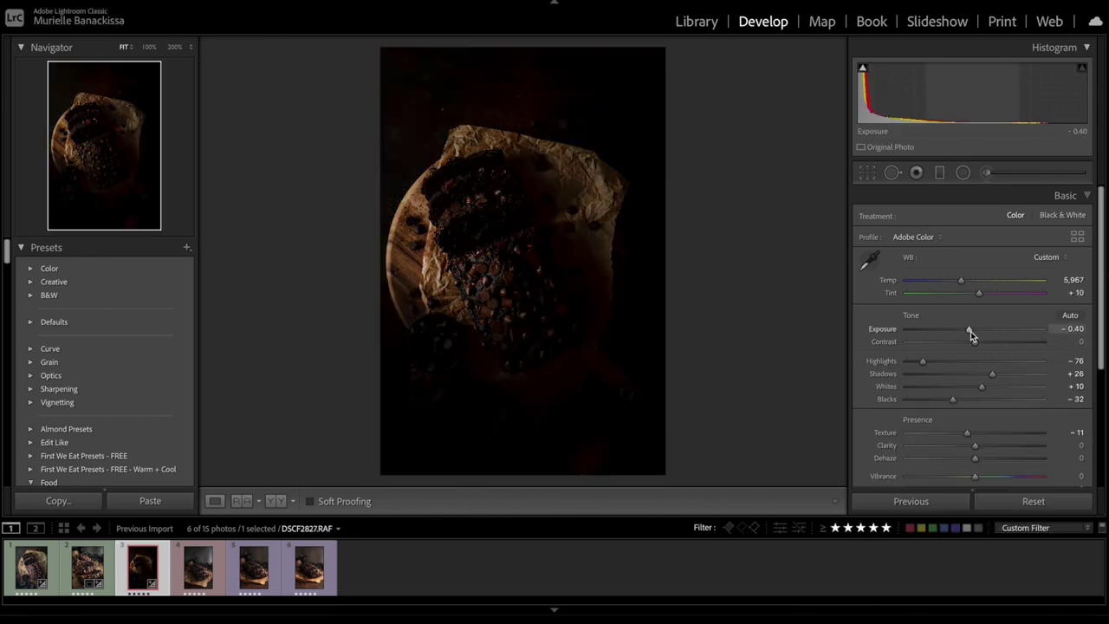
pyautogui.moveTo(970, 331); pyautogui.dragTo(980, 330)
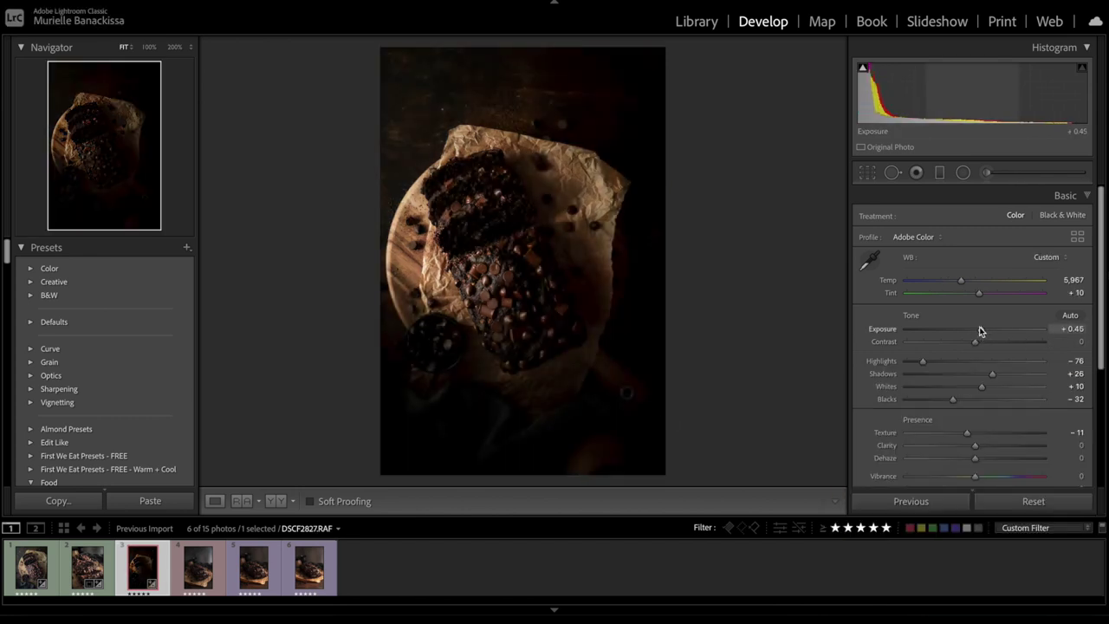
# - Move the pasted radial filter slightly down and left on the loaf, reset its Exposure to 0.00, and finish editing it
pyautogui.click(962, 172)
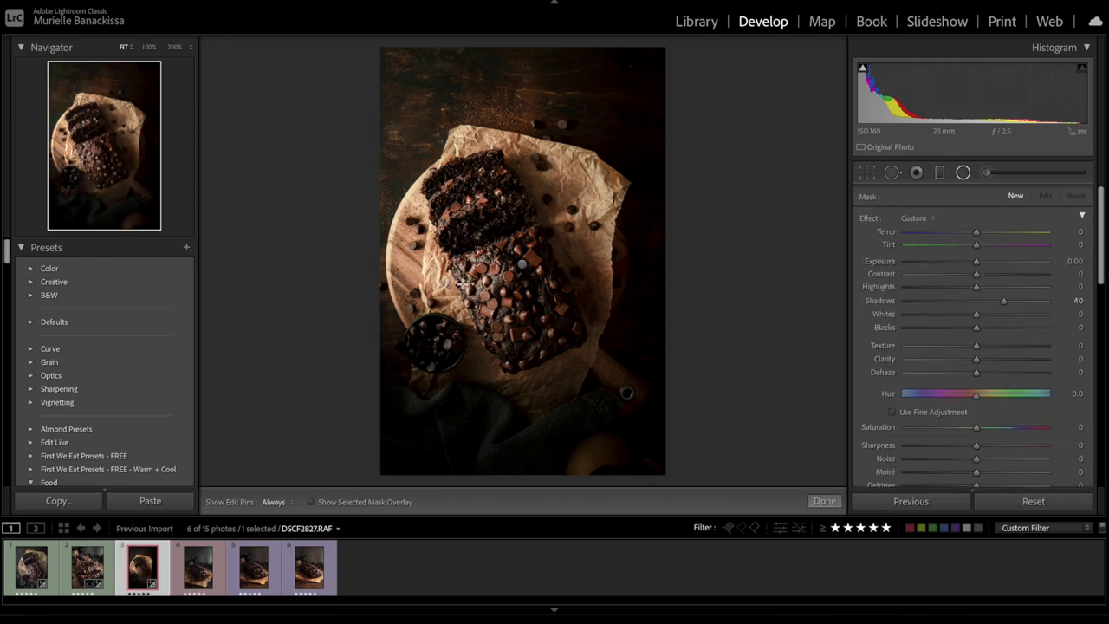
pyautogui.click(962, 172)
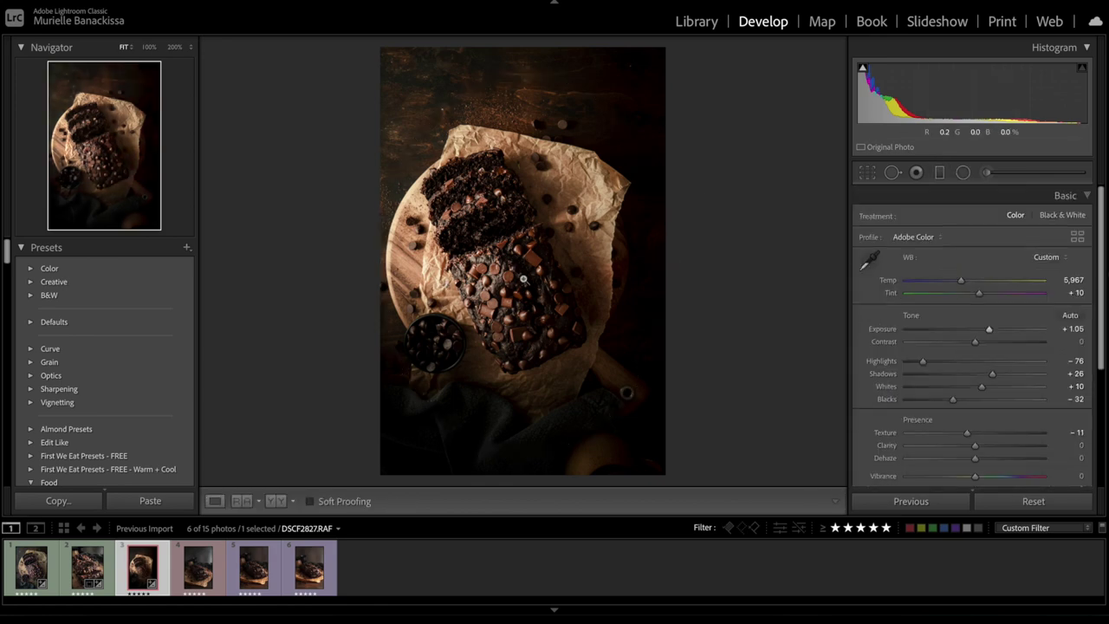
pyautogui.click(962, 172)
pyautogui.click(526, 262)
pyautogui.moveTo(527, 264); pyautogui.dragTo(514, 286)
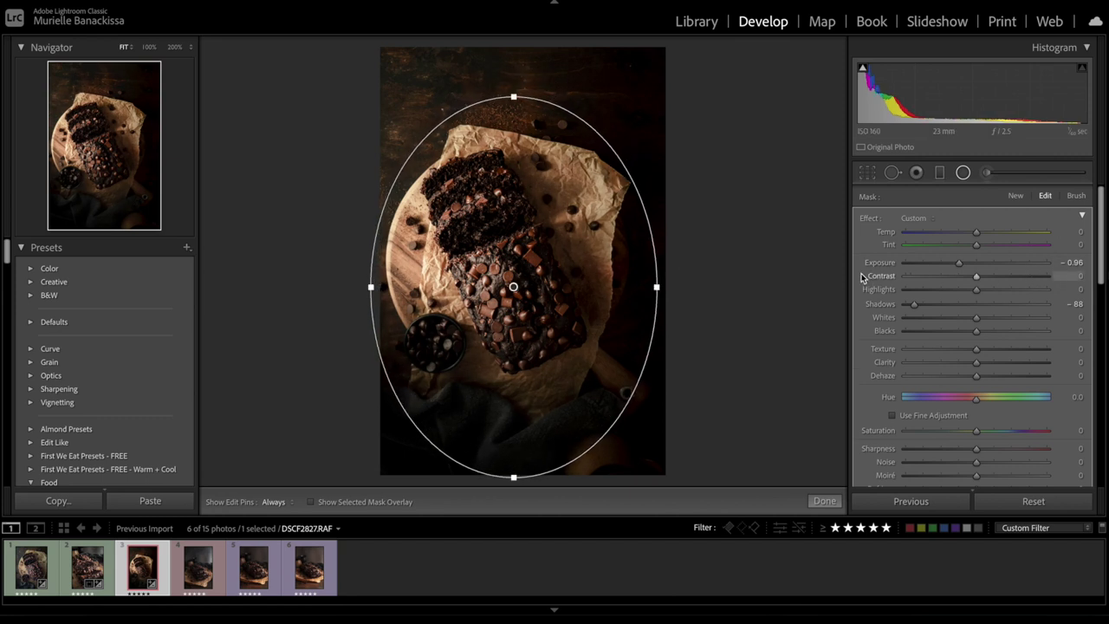
pyautogui.doubleClick(880, 263)
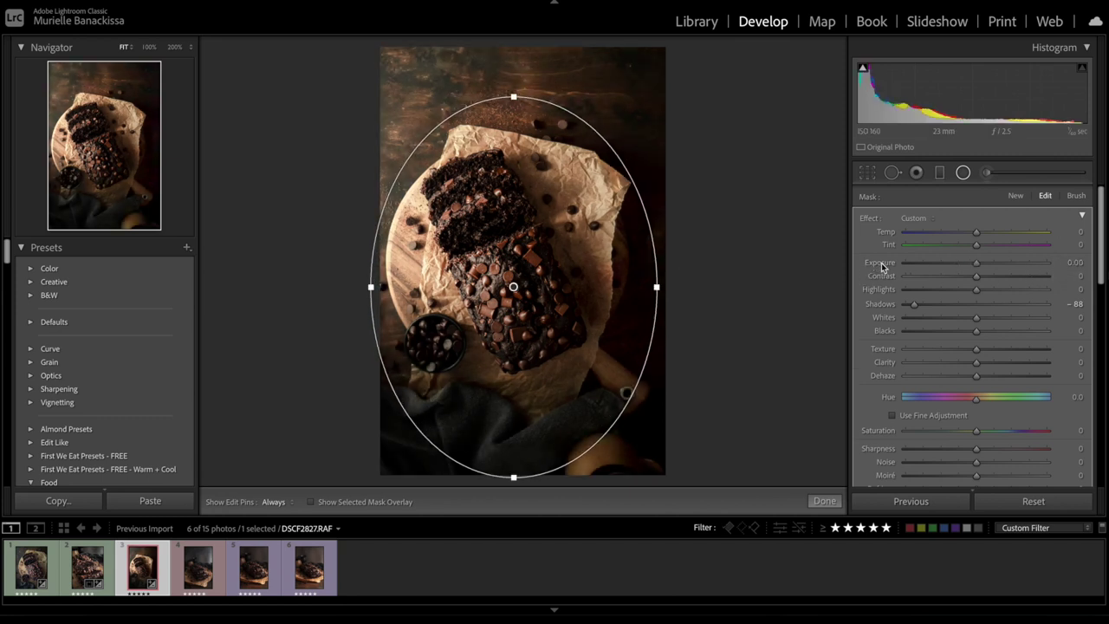
pyautogui.press('Escape')
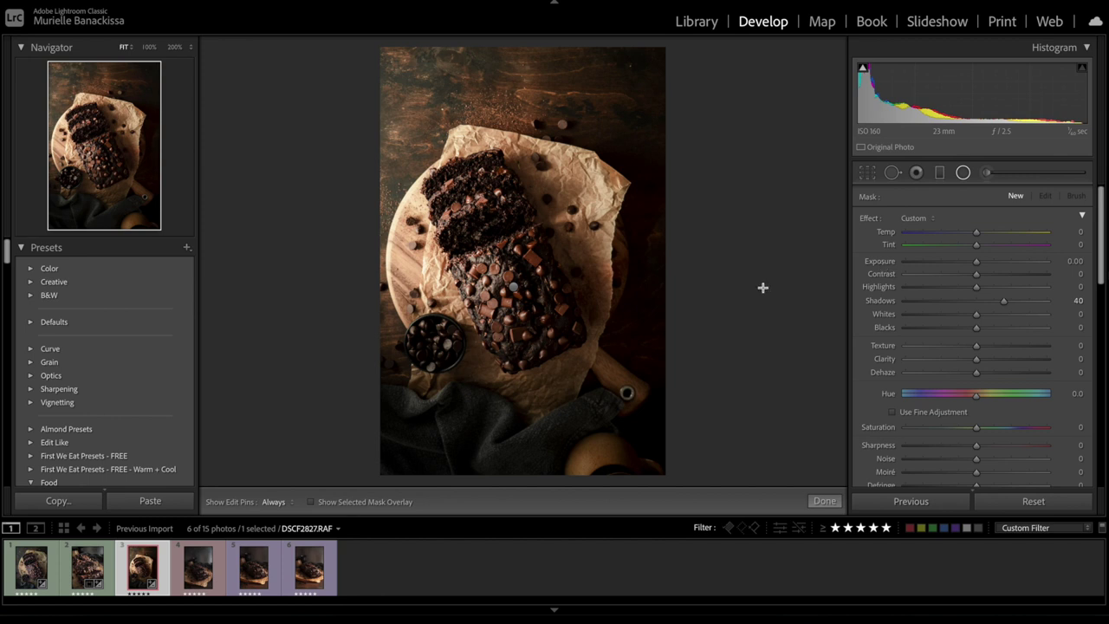
pyautogui.click(824, 501)
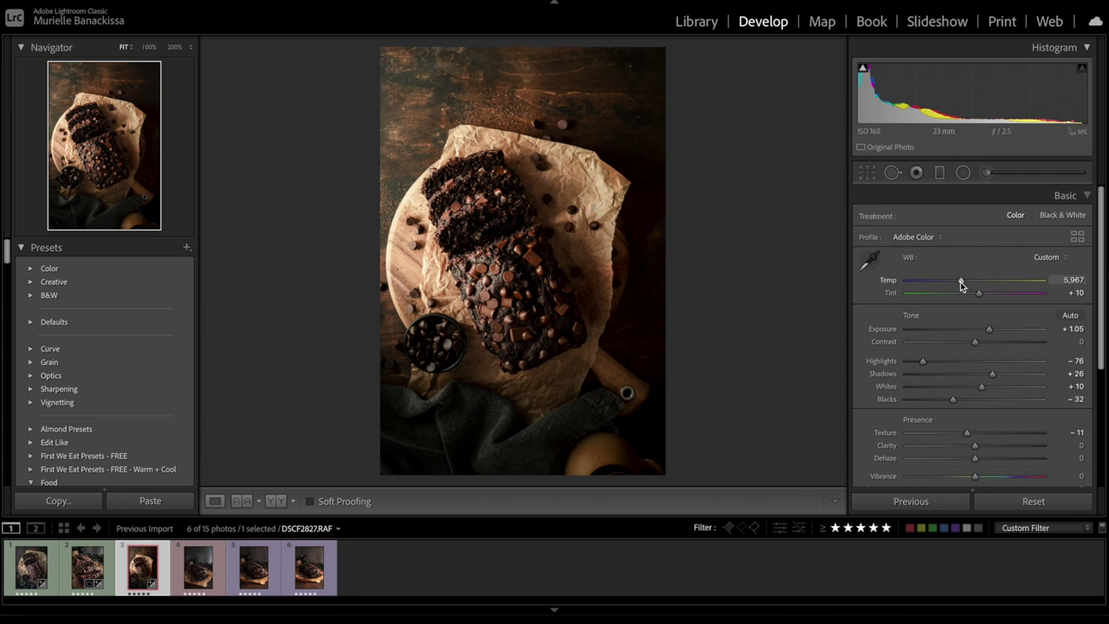
# - Cool the white balance of DSCF2827.RAF to a Temp of 4,625
pyautogui.moveTo(958, 284); pyautogui.dragTo(943, 288)
pyautogui.click(939, 172)
pyautogui.click(939, 172)
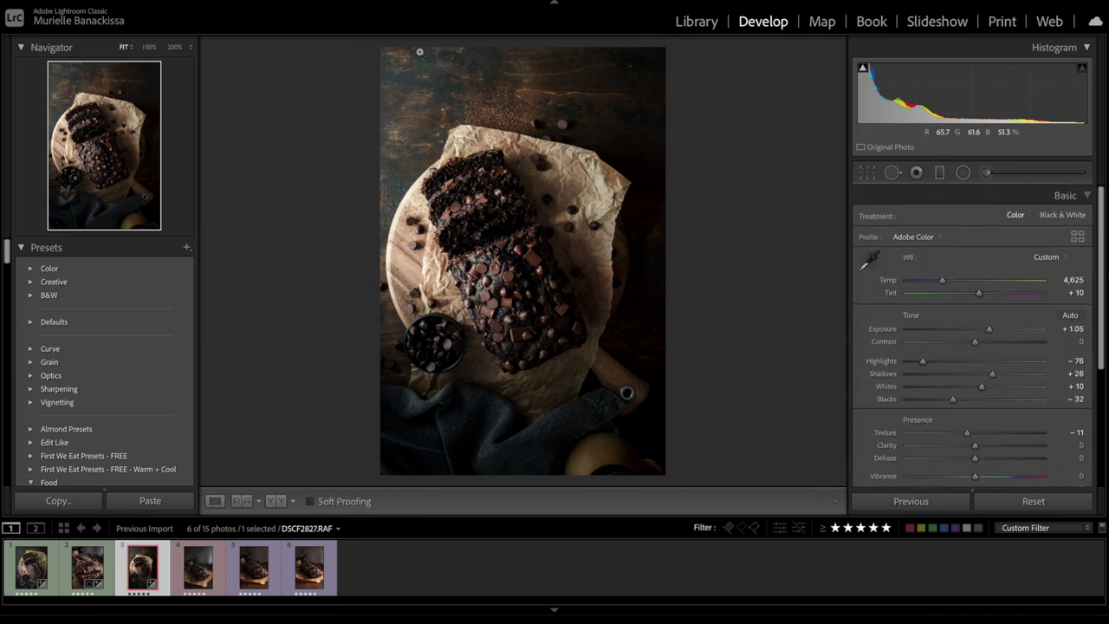
# - Add a diagonal graduated filter from the photo's upper-left corner toward the loaf with reduced Shadows
pyautogui.click(940, 173)
pyautogui.moveTo(442, 116); pyautogui.dragTo(514, 197)
pyautogui.moveTo(1003, 304); pyautogui.dragTo(922, 289)
pyautogui.press('m')
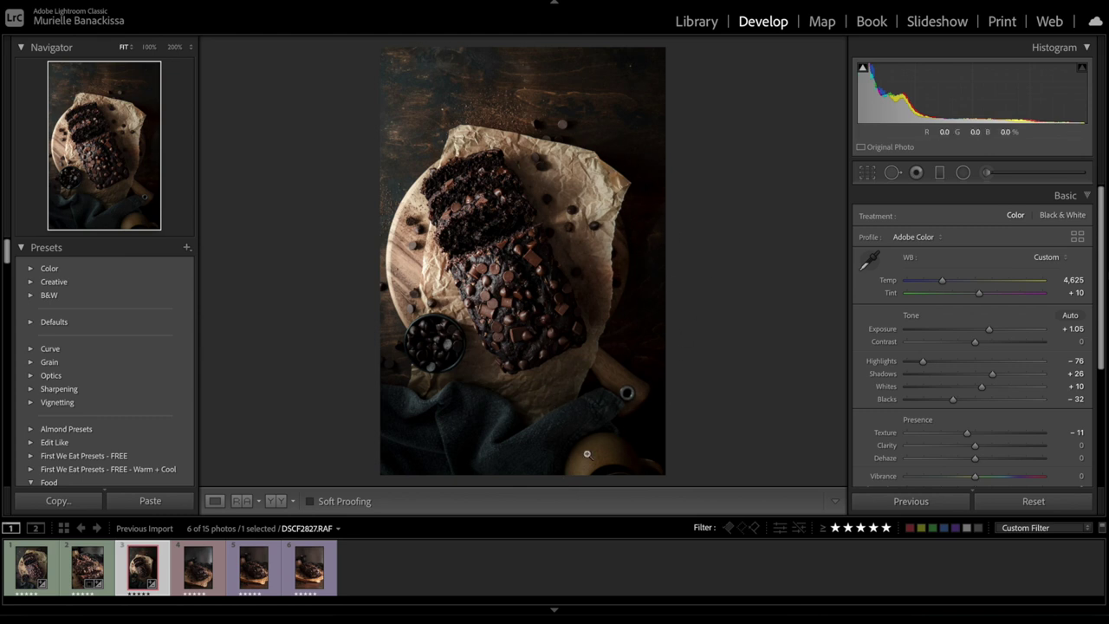
# - Add a diagonal graduated filter from the photo's lower-right corner toward the loaf with Shadows 84 and Exposure 0.25
pyautogui.click(938, 173)
pyautogui.moveTo(647, 382); pyautogui.dragTo(475, 271)
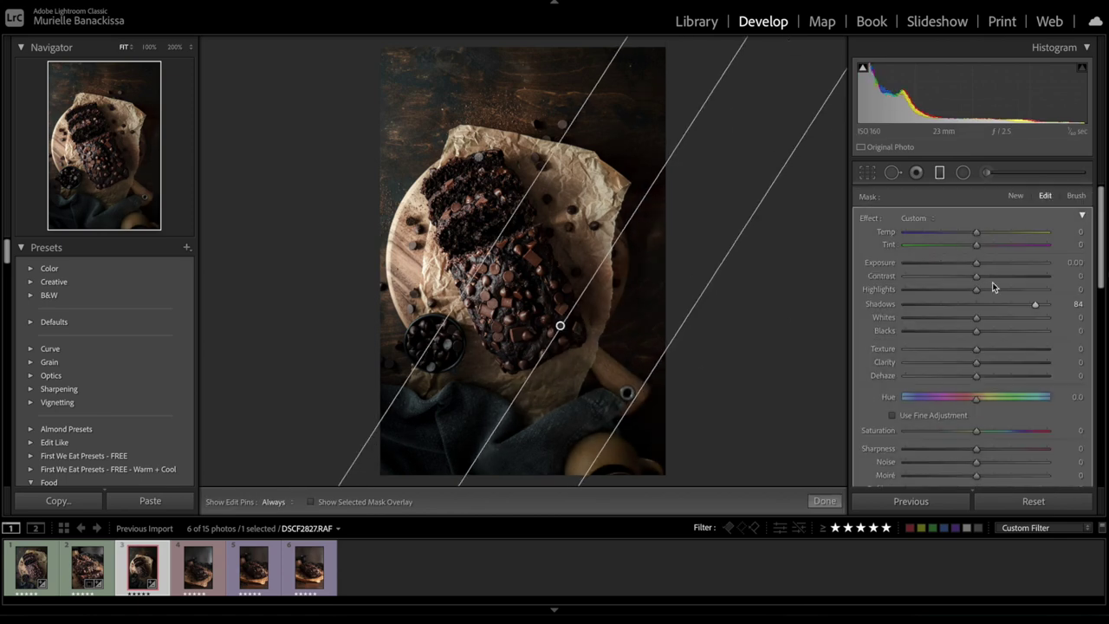
pyautogui.moveTo(976, 263); pyautogui.dragTo(983, 262)
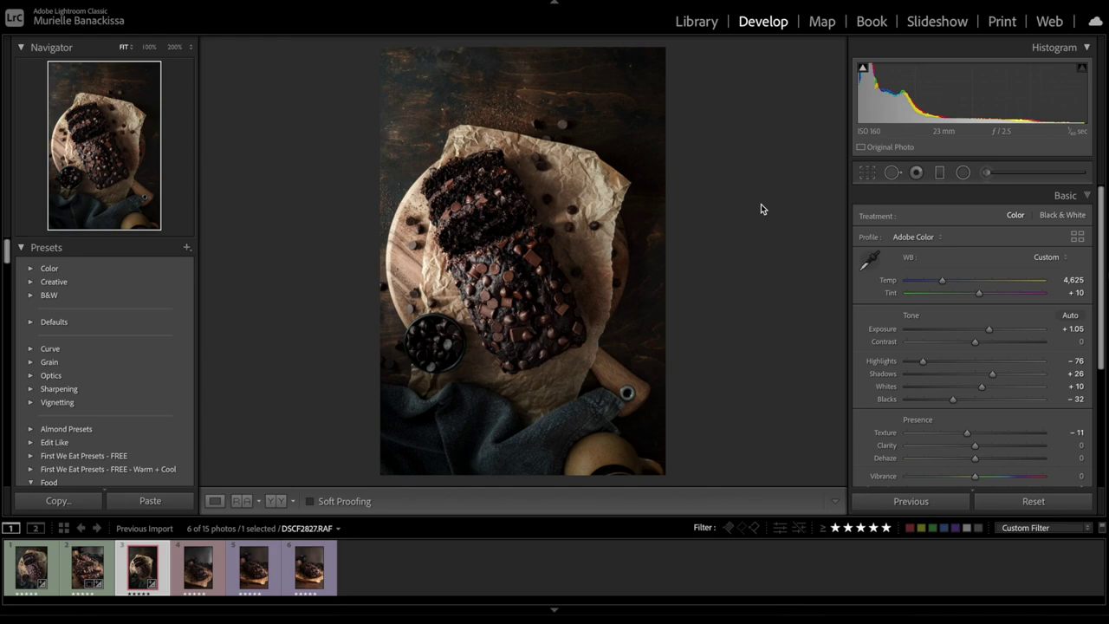
# - Inspect the loaf's detail at several magnifications and raise the photo's overall Exposure to +1.15
pyautogui.click(487, 227)
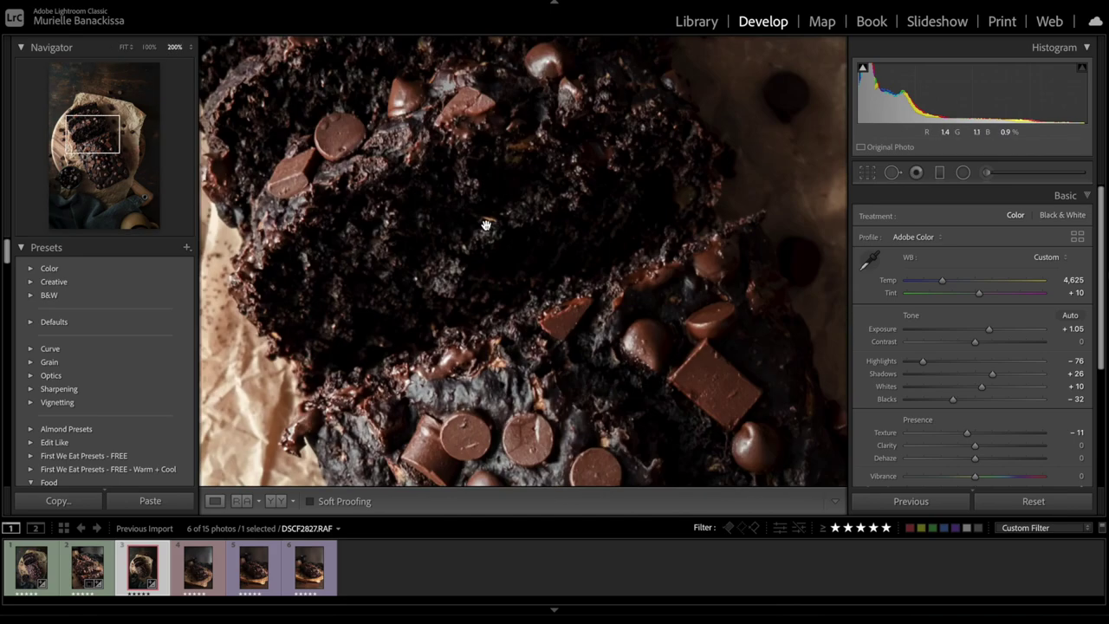
pyautogui.scroll(-8, 486, 225)
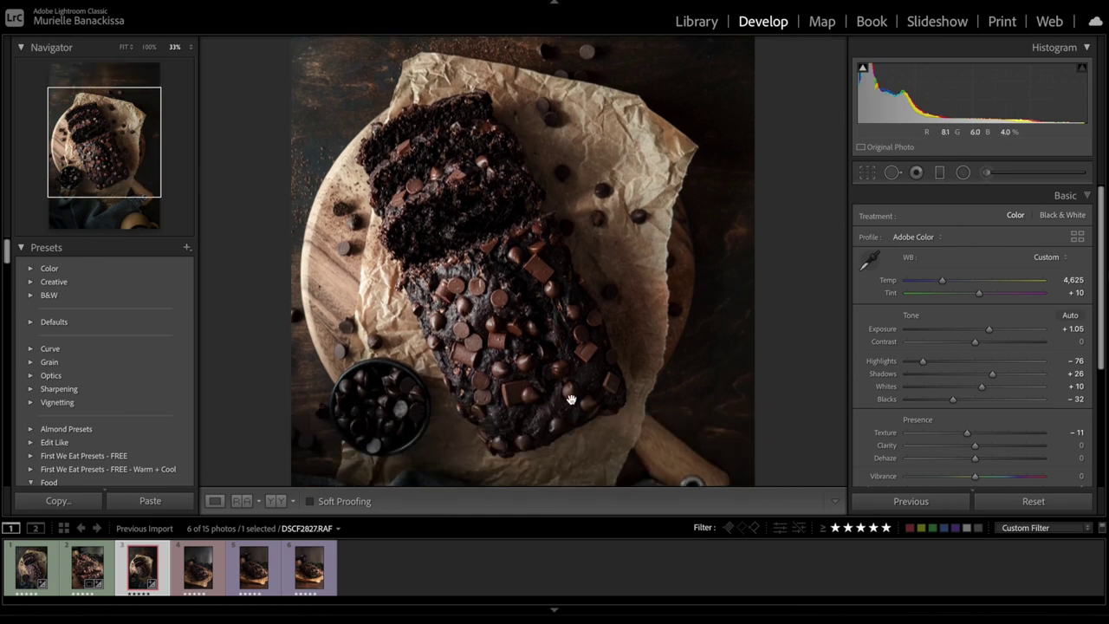
pyautogui.scroll(-2, 570, 399)
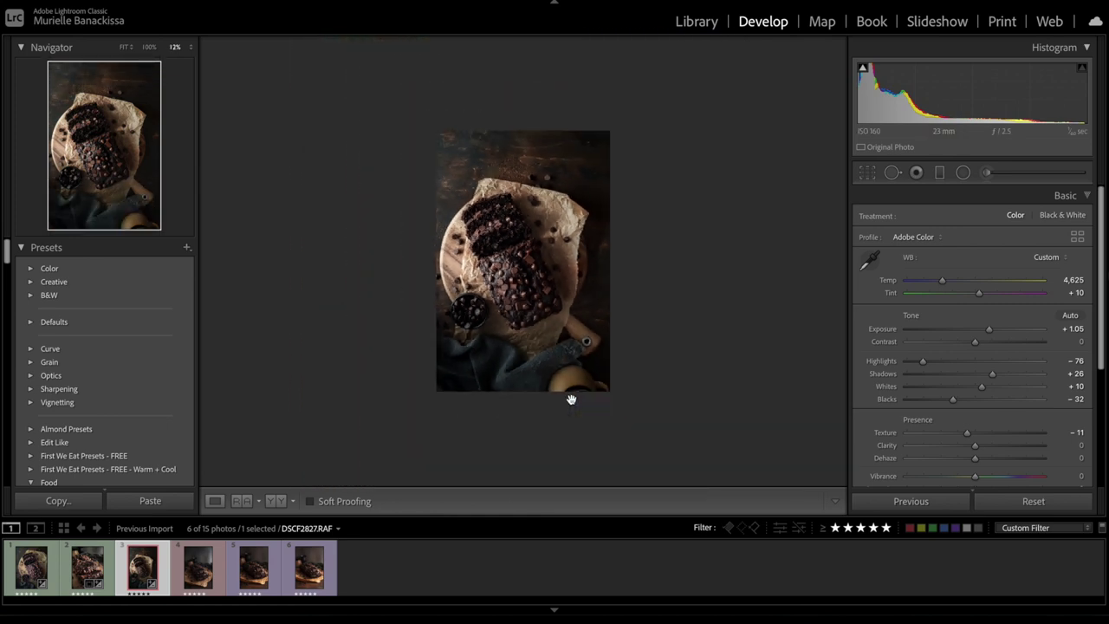
pyautogui.scroll(2, 571, 399)
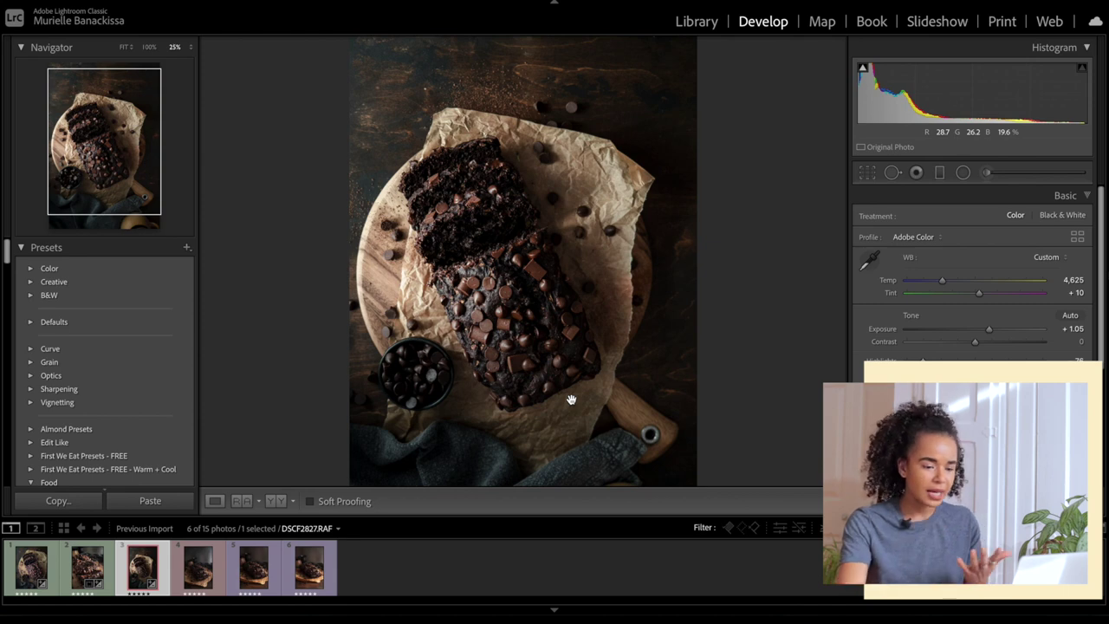
pyautogui.click(1072, 329)
pyautogui.press('Up')
pyautogui.press('Up')
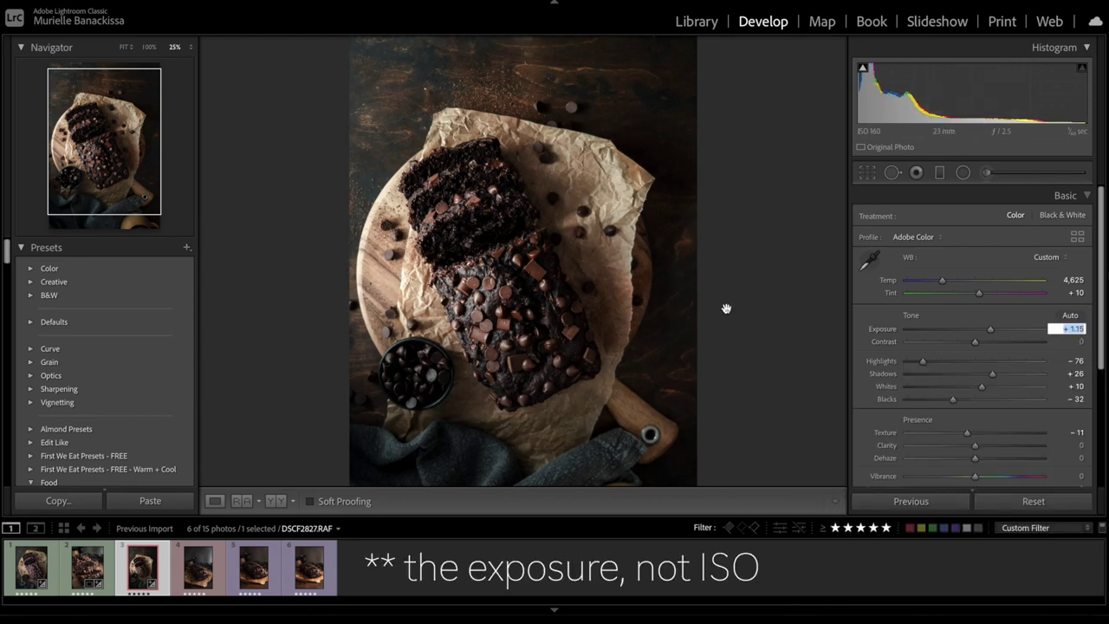
# - Shift the lower-right graduated filter slightly up and left over the loaf, and delete a trial gradient drawn across the slices
pyautogui.press('m')
pyautogui.moveTo(574, 363); pyautogui.dragTo(557, 300)
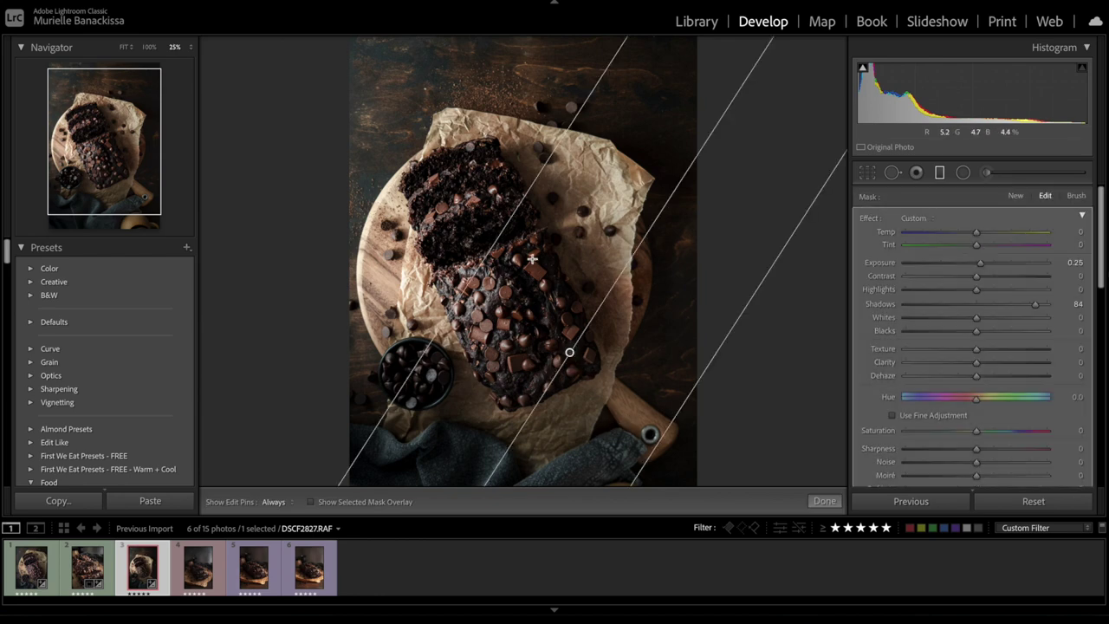
pyautogui.moveTo(493, 246); pyautogui.dragTo(441, 215)
pyautogui.press('Delete')
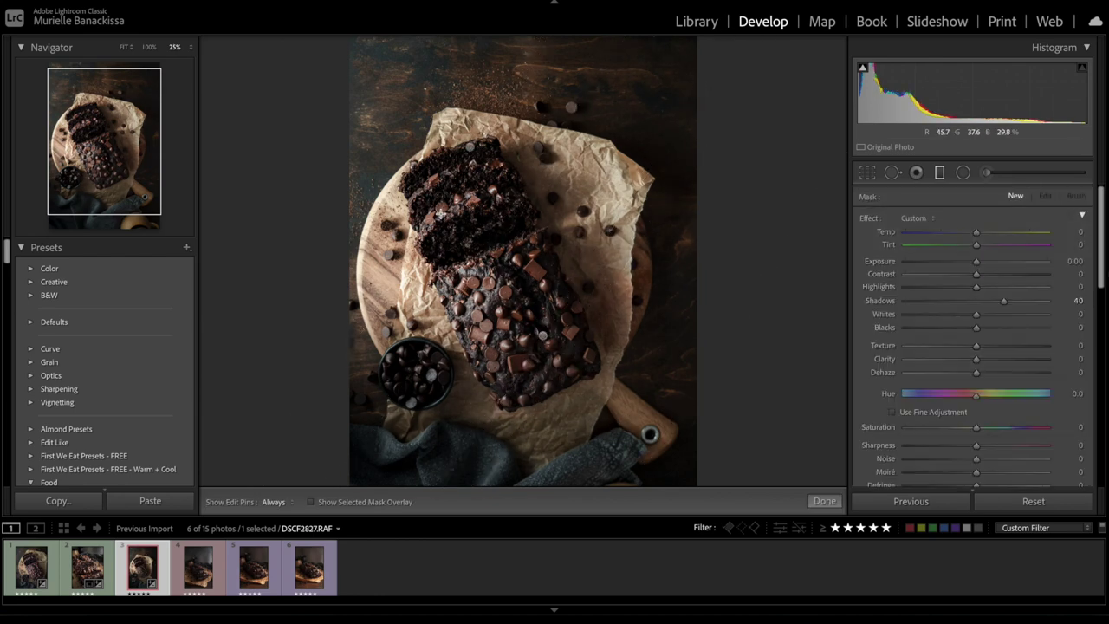
# - Add a graduated filter from the photo's left edge across the slices with Highlights at -100 and slightly reduced Exposure
pyautogui.moveTo(349, 202); pyautogui.dragTo(515, 228)
pyautogui.moveTo(976, 290); pyautogui.dragTo(923, 290)
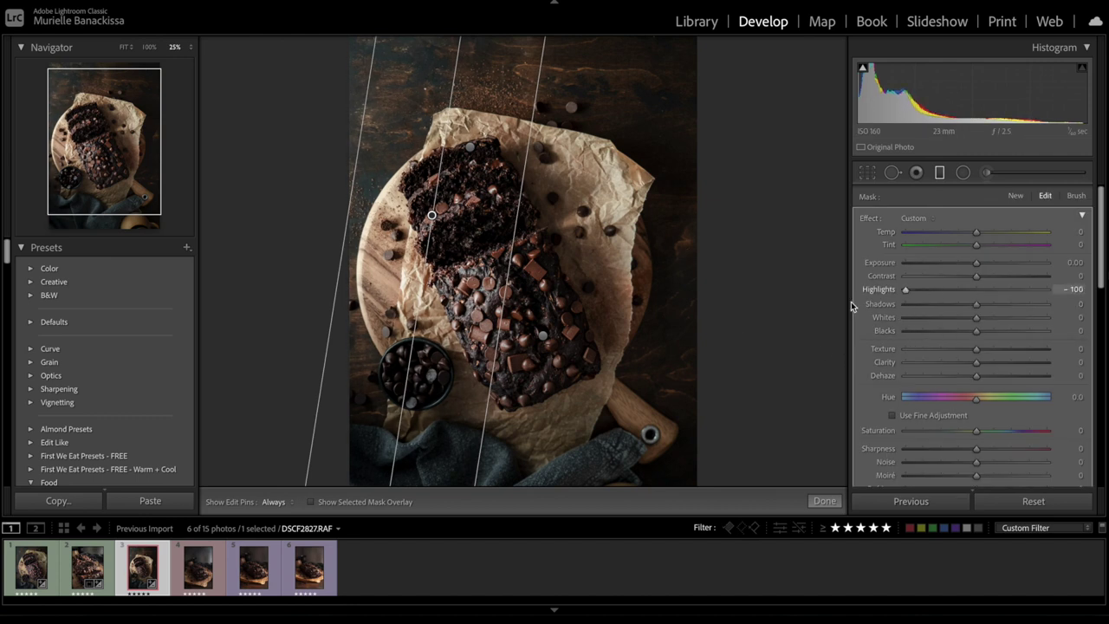
pyautogui.moveTo(975, 262); pyautogui.dragTo(969, 266)
pyautogui.press('m')
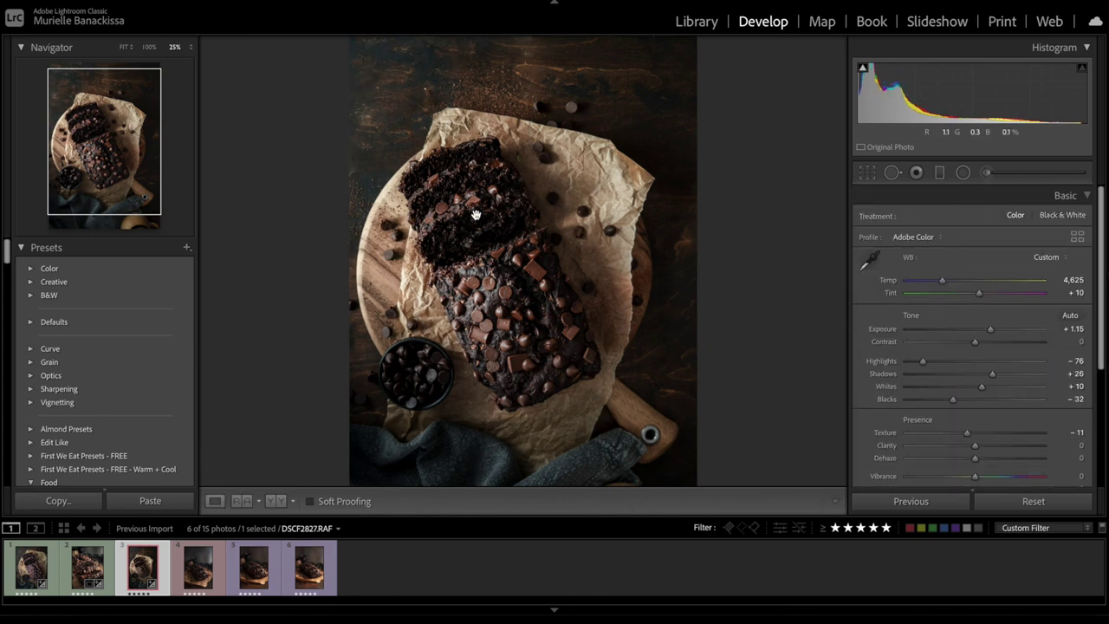
pyautogui.click(986, 172)
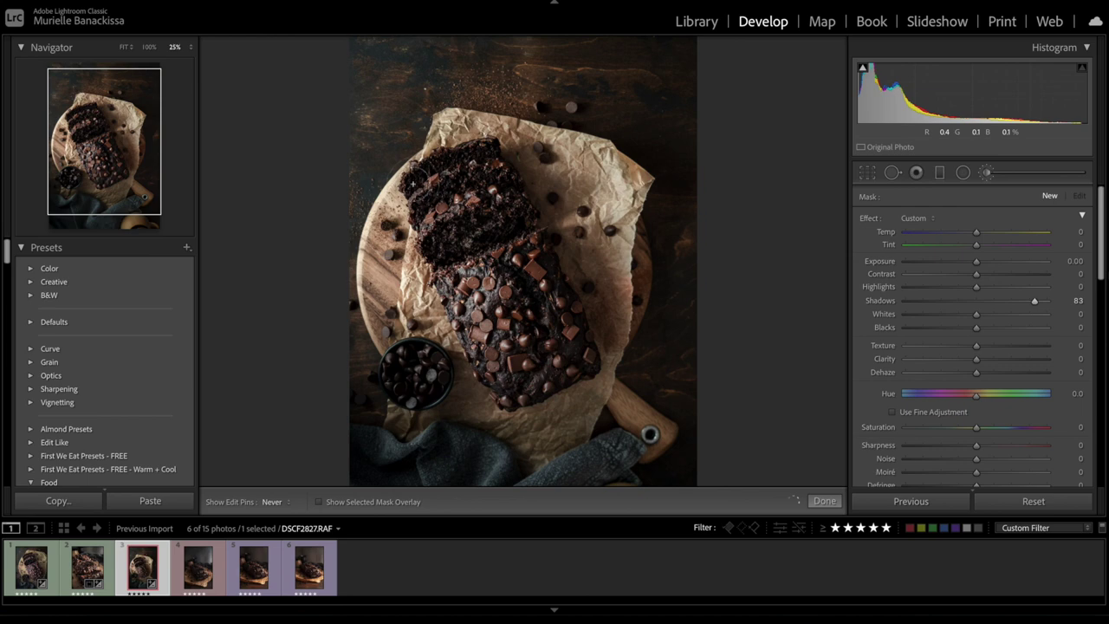
pyautogui.press('k')
pyautogui.hotkey('ctrl', 'z')
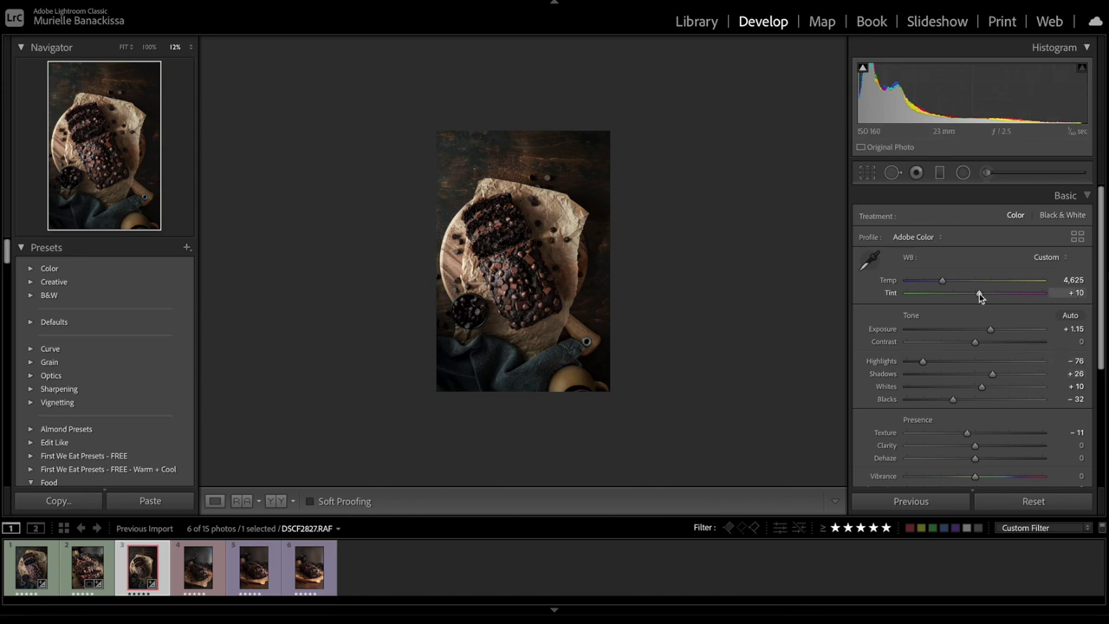
# - Set the photo's Tint to +17 and reset its Texture to 0
pyautogui.click(692, 268)
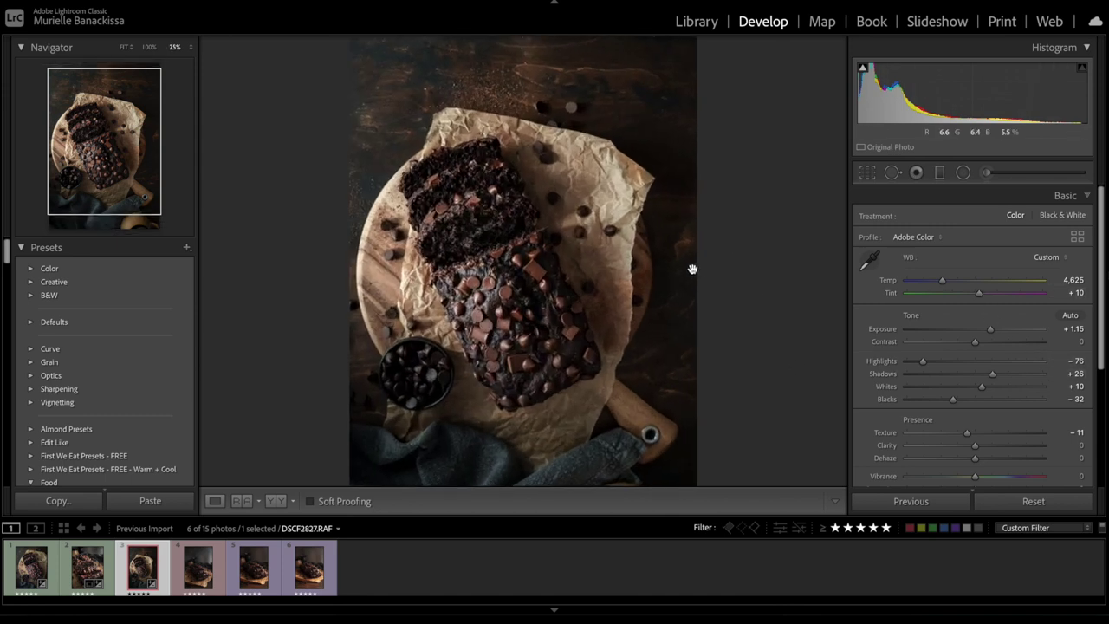
pyautogui.write('17')
pyautogui.click(797, 329)
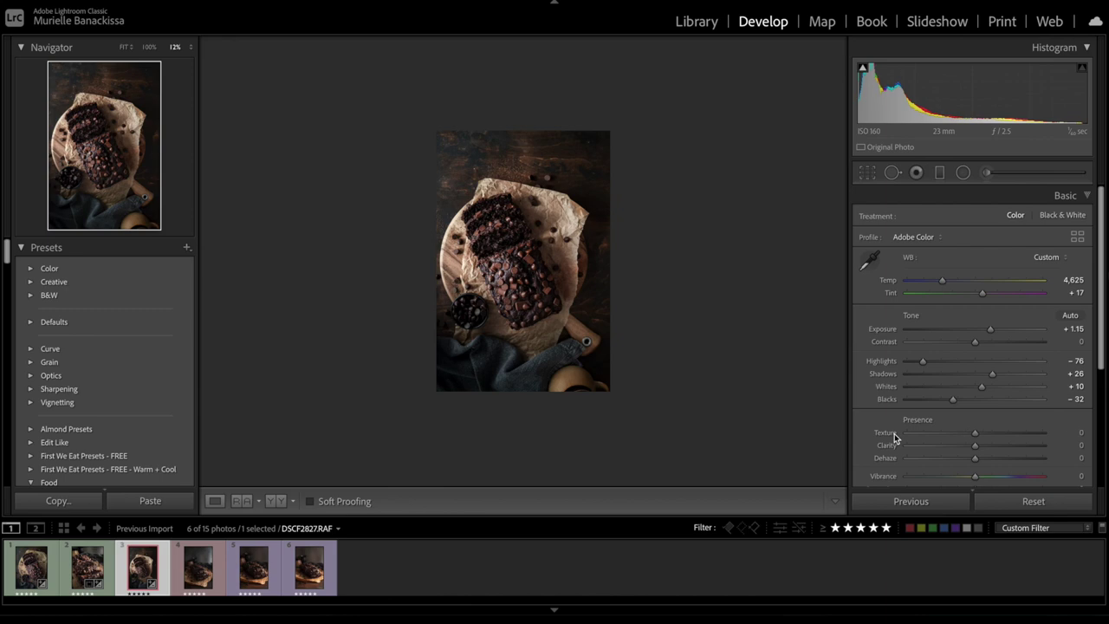
# - Examine the loaf up close and compare the edited photo with its unedited version at full view
pyautogui.press('z')
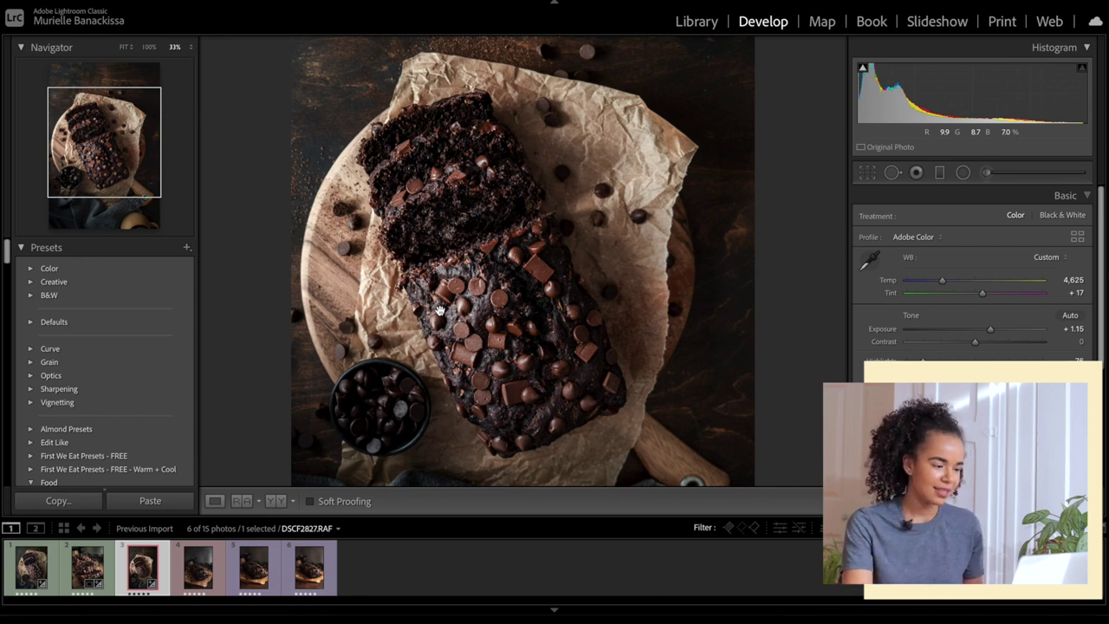
pyautogui.click(439, 310)
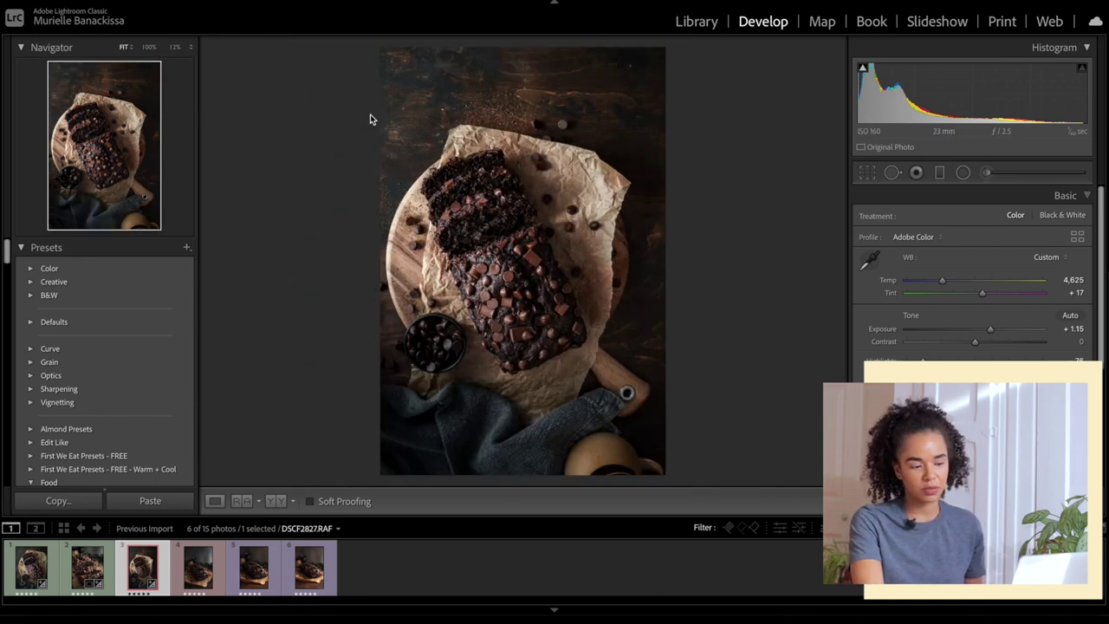
pyautogui.press('\\')
pyautogui.press('\\')
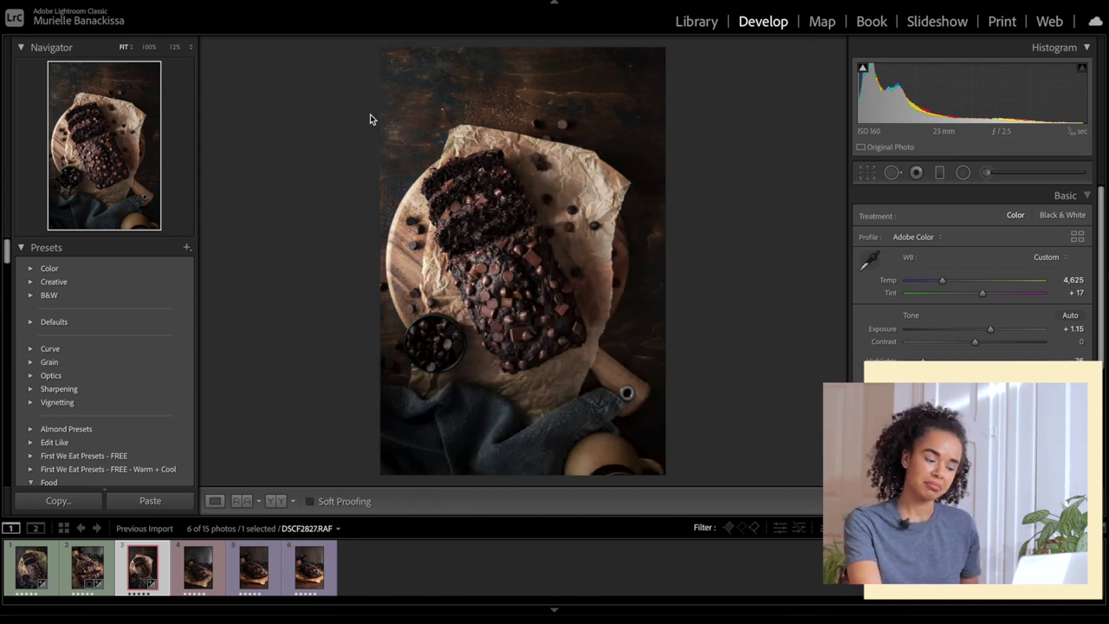
pyautogui.press('\\')
pyautogui.press('\\')
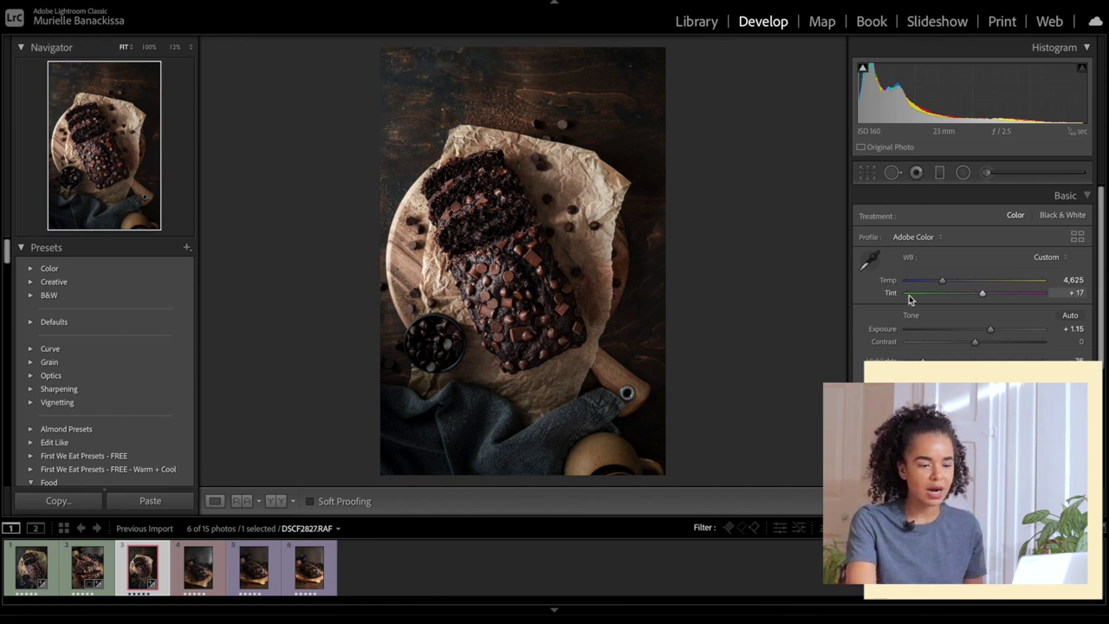
# - Reselect the upper-left graduated filter and slightly lower its Exposure
pyautogui.click(939, 172)
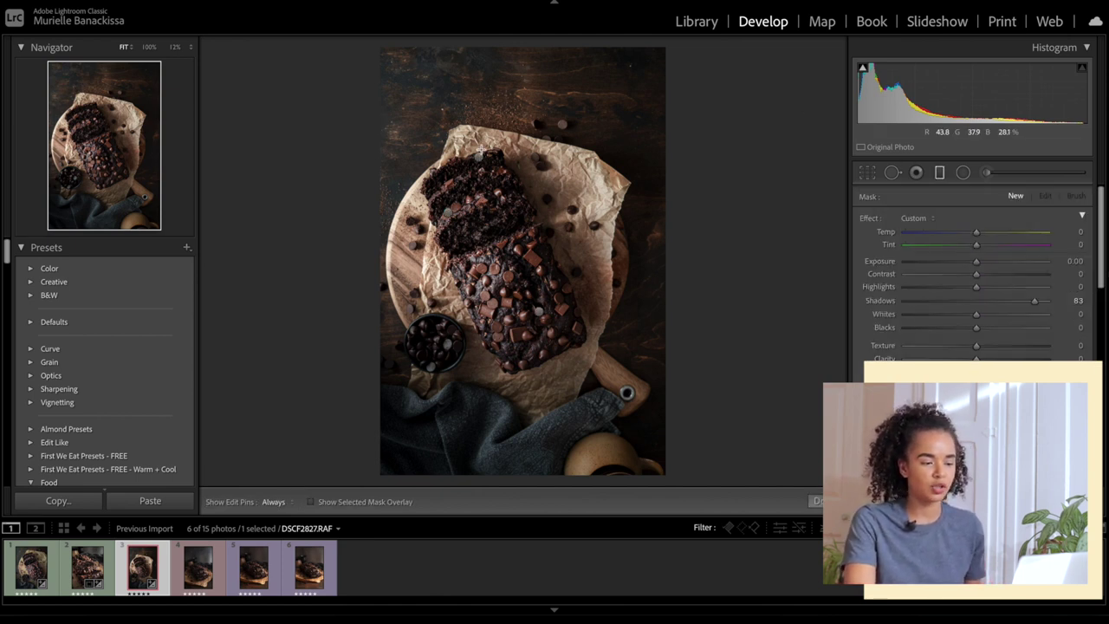
pyautogui.moveTo(442, 115); pyautogui.dragTo(514, 199)
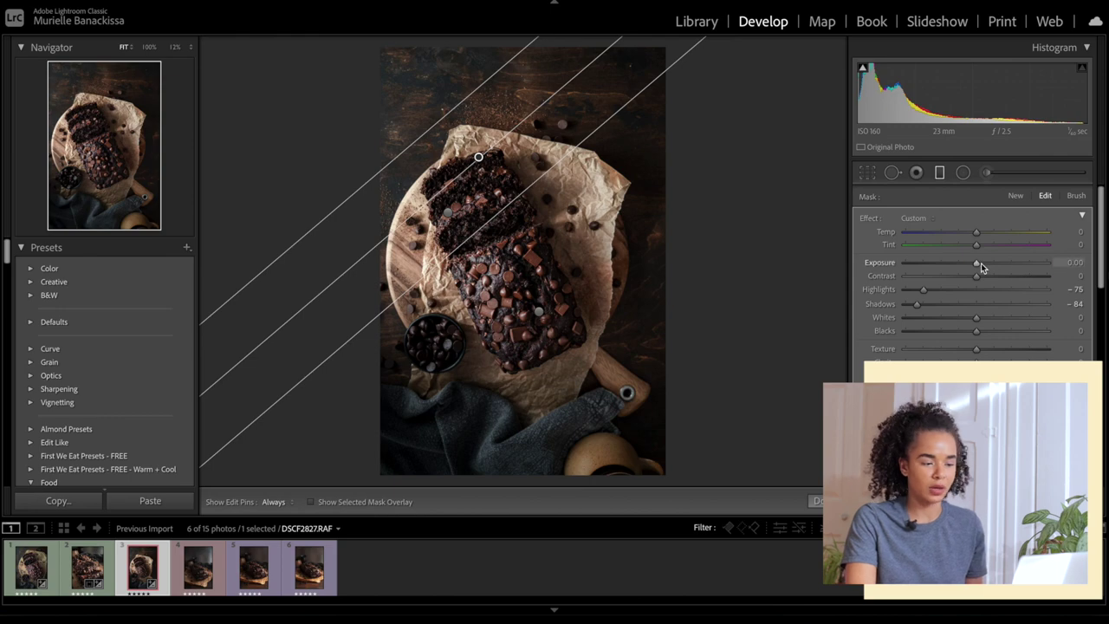
pyautogui.moveTo(980, 263); pyautogui.dragTo(973, 264)
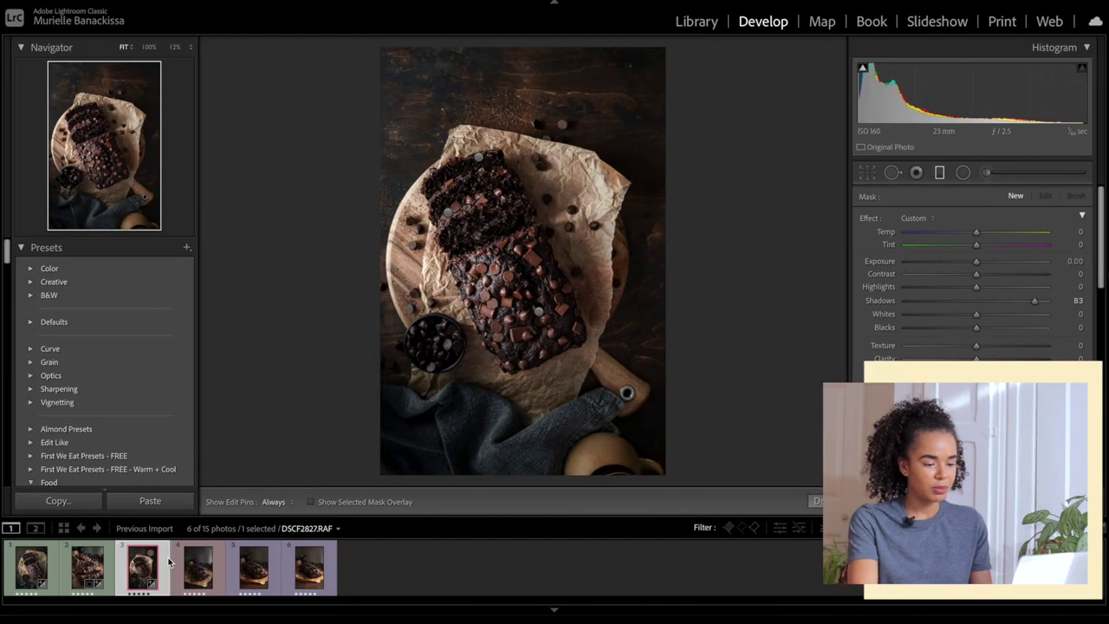
# - Copy the develop settings of DSCF2827.RAF and paste them onto the fourth photo, DSCF2834.RAF
pyautogui.hotkey('ctrl', 'shift', 'c')
pyautogui.press('Return')
pyautogui.click(191, 578)
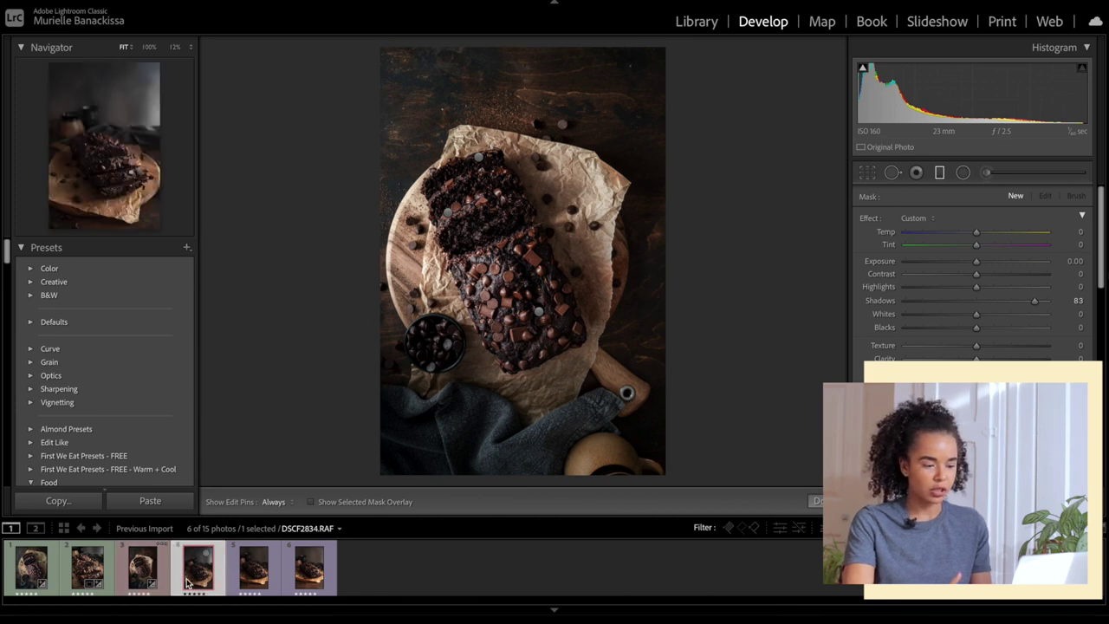
pyautogui.hotkey('ctrl', 'shift', 'v')
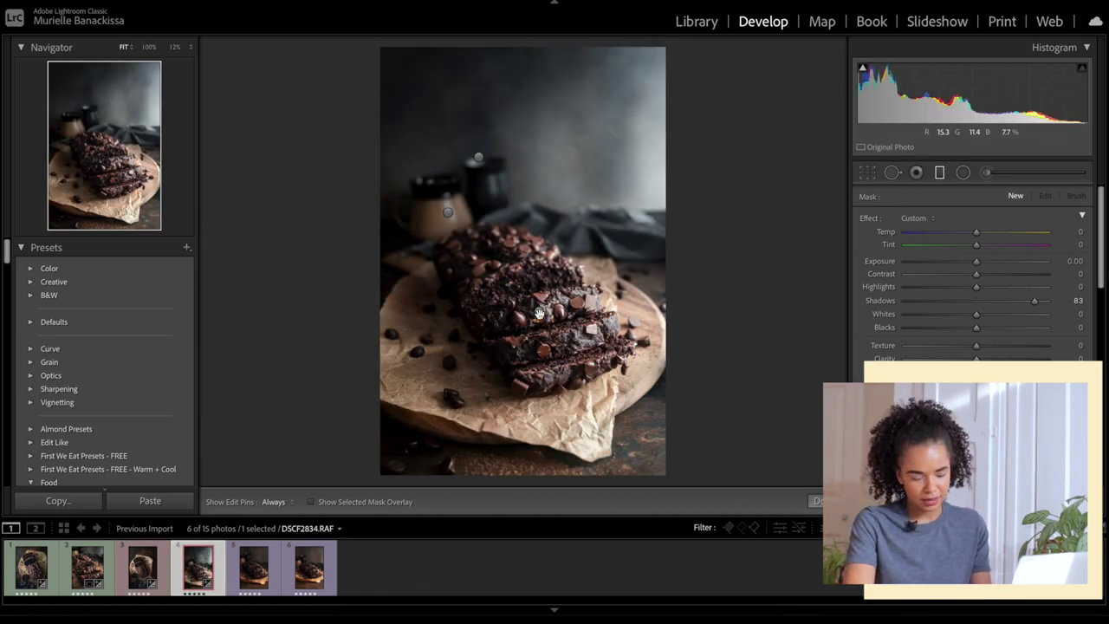
pyautogui.click(816, 501)
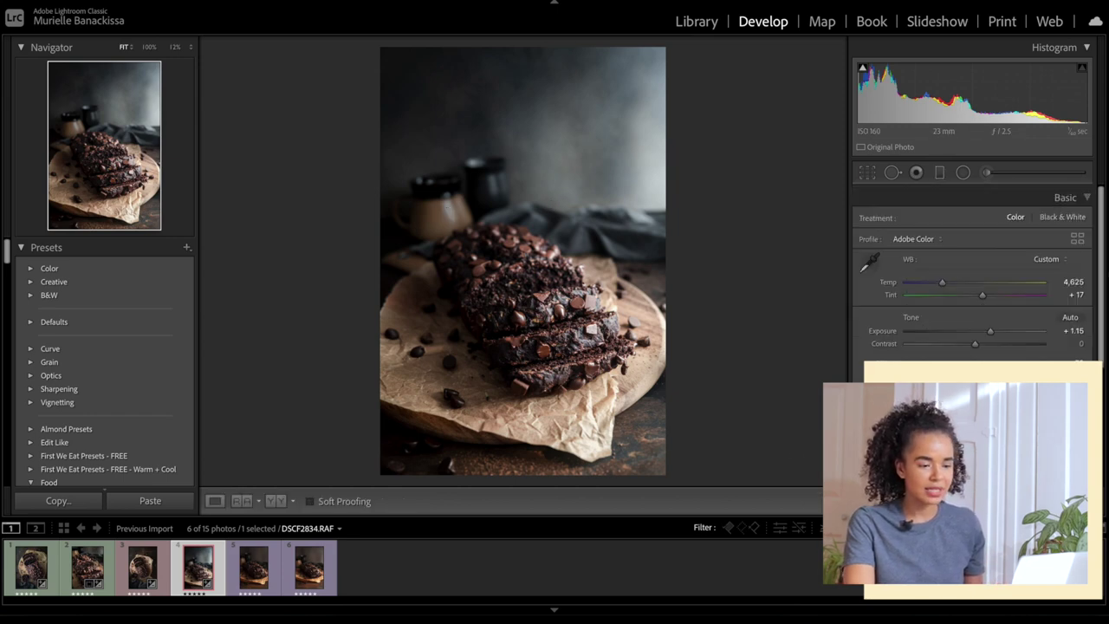
# - Straighten DSCF2834.RAF to an angle of 1.66 and reposition the crop over the loaf
pyautogui.click(865, 173)
pyautogui.moveTo(735, 75); pyautogui.dragTo(708, 79)
pyautogui.moveTo(572, 169); pyautogui.dragTo(564, 174)
pyautogui.press('Return')
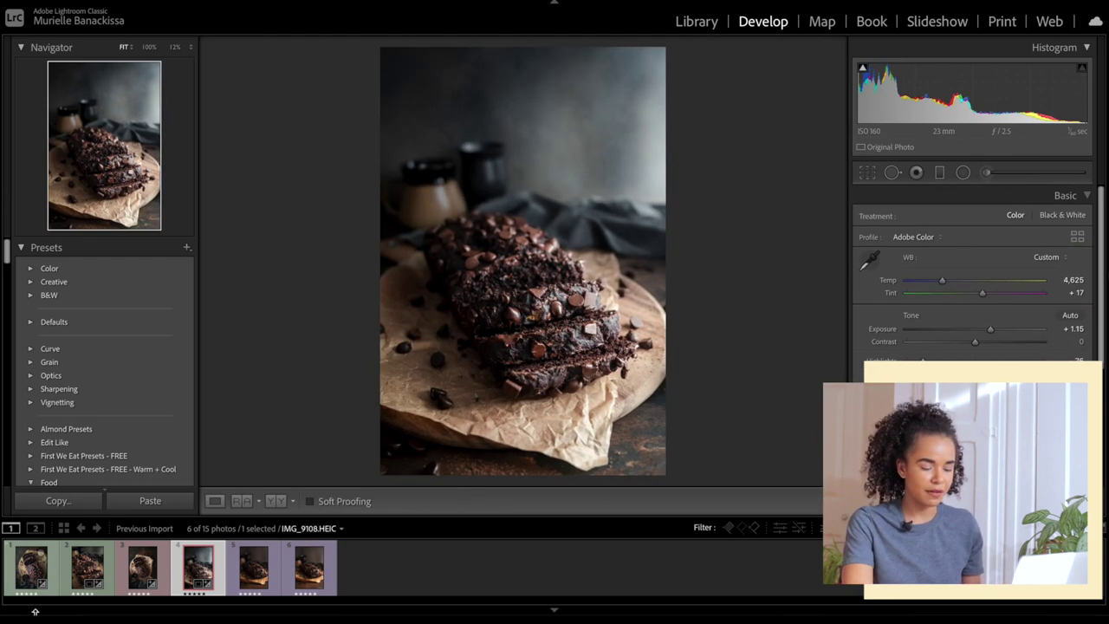
# - Compare DSCF2834.RAF with the second photo, inspect it up close, and return to developing it
pyautogui.keyDown('ctrl'); pyautogui.click(91, 567); pyautogui.keyUp('ctrl')
pyautogui.press('c')
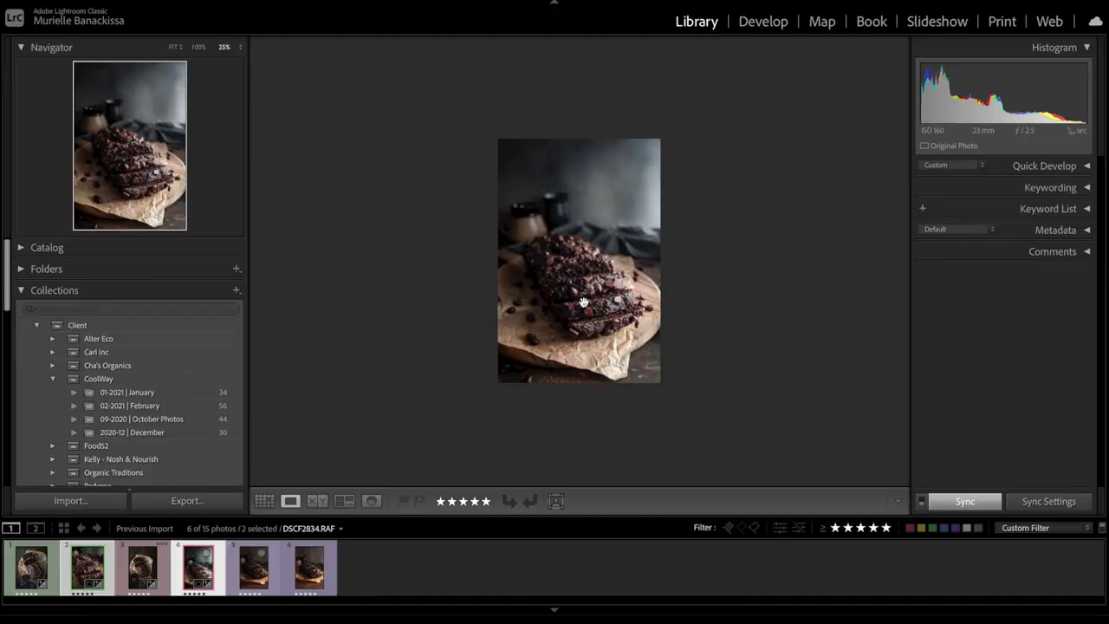
pyautogui.click(583, 302)
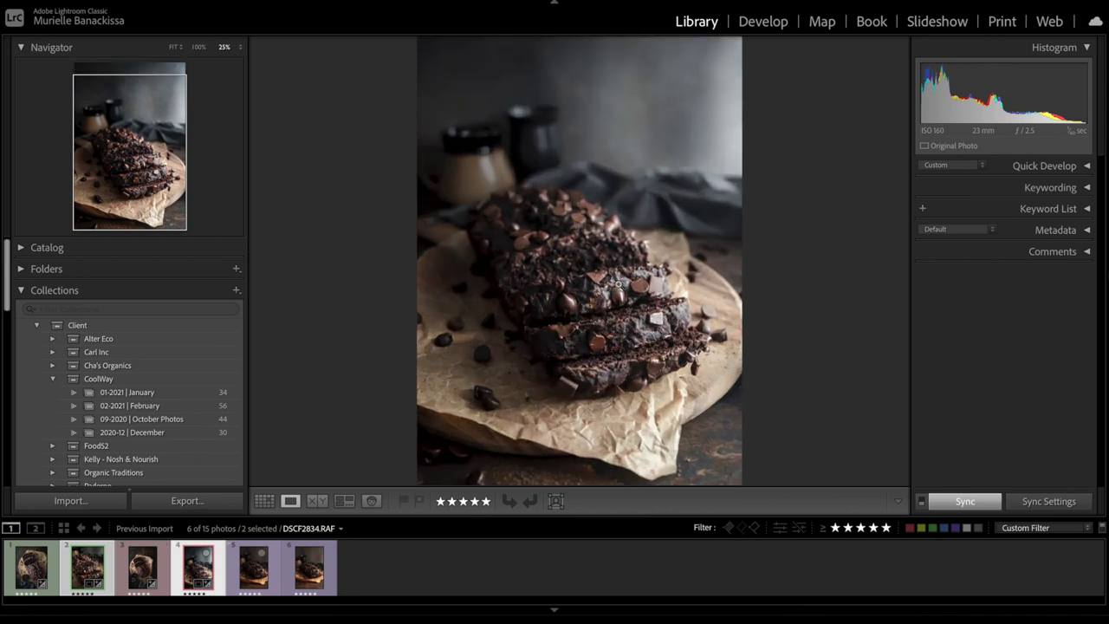
pyautogui.click(618, 285)
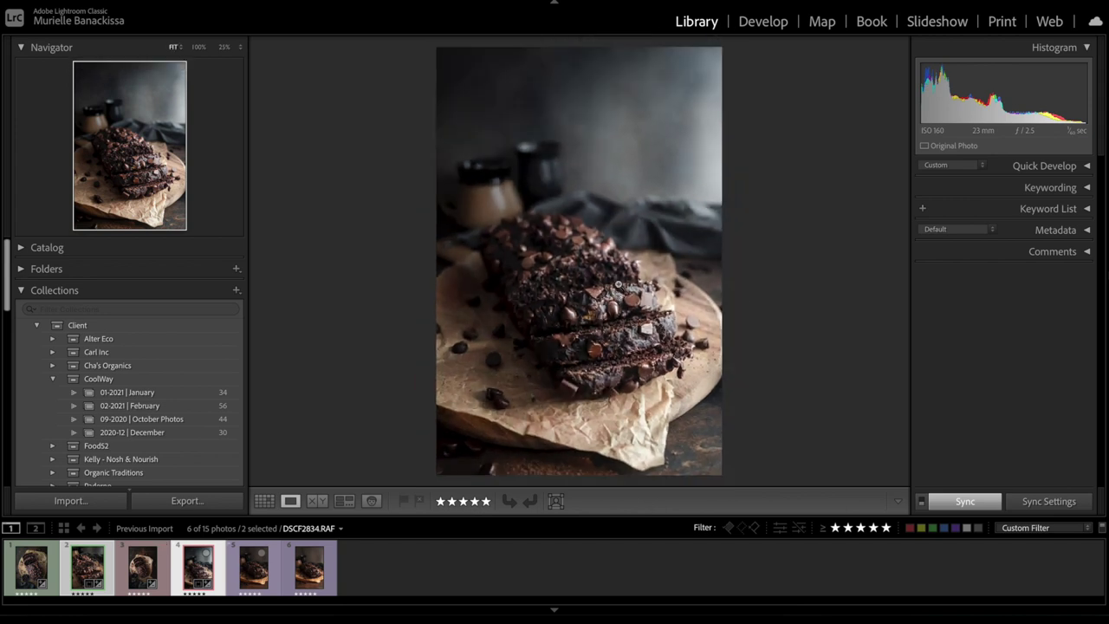
pyautogui.click(782, 27)
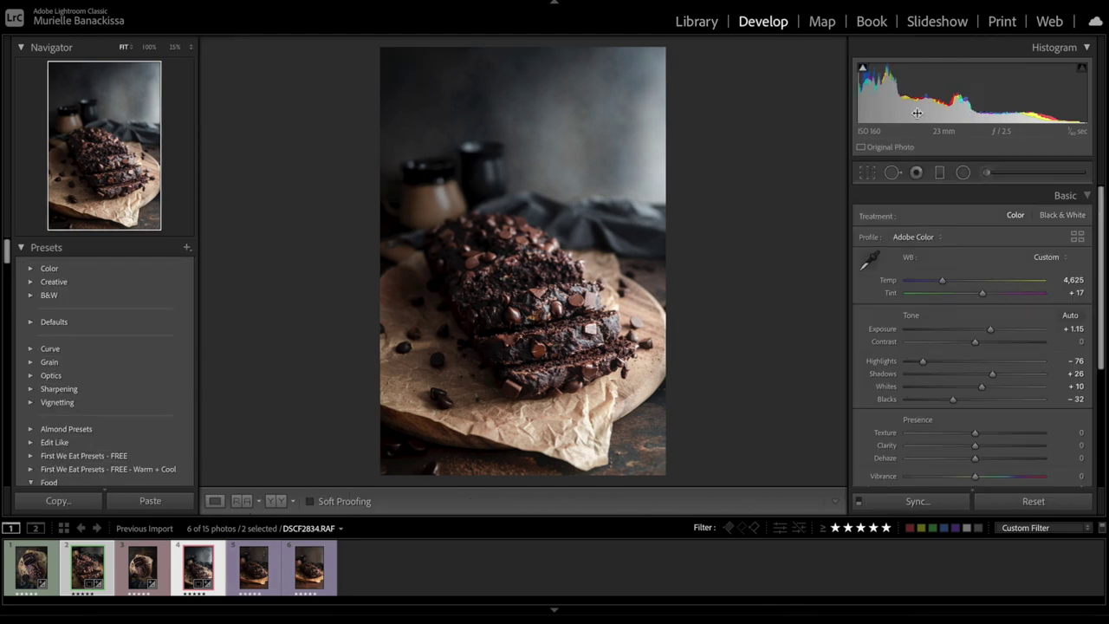
# - Add a graduated filter from the left edge of DSCF2834.RAF across the loaf with Shadows at 83
pyautogui.click(938, 174)
pyautogui.moveTo(394, 250); pyautogui.dragTo(564, 282)
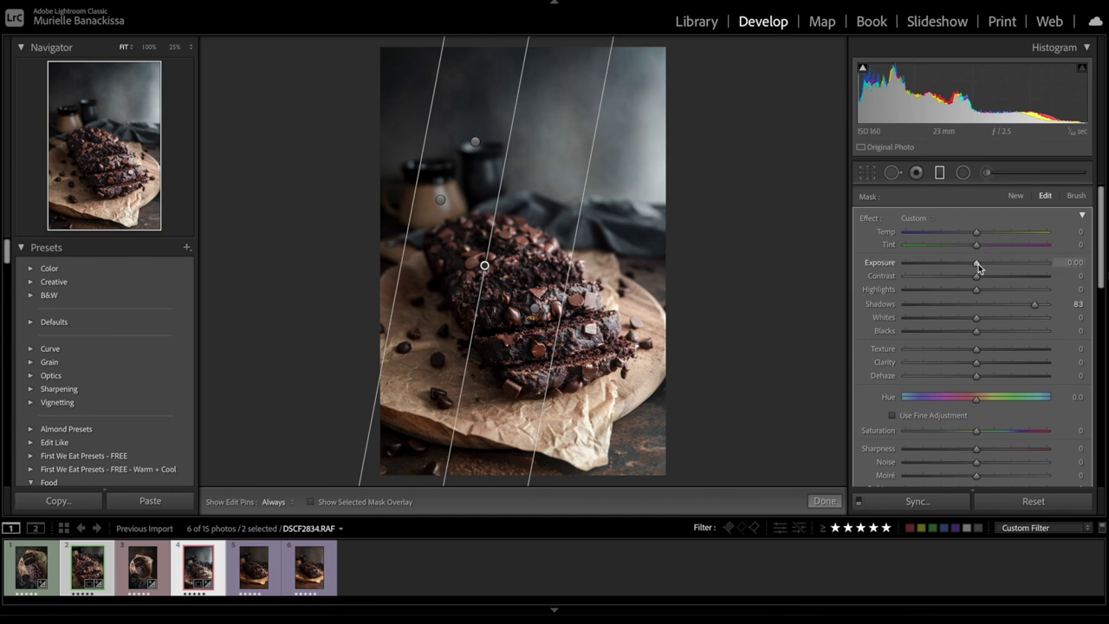
pyautogui.press('m')
# - Tighten the crop of DSCF2834.RAF around the loaf, keeping the original aspect ratio
pyautogui.click(868, 173)
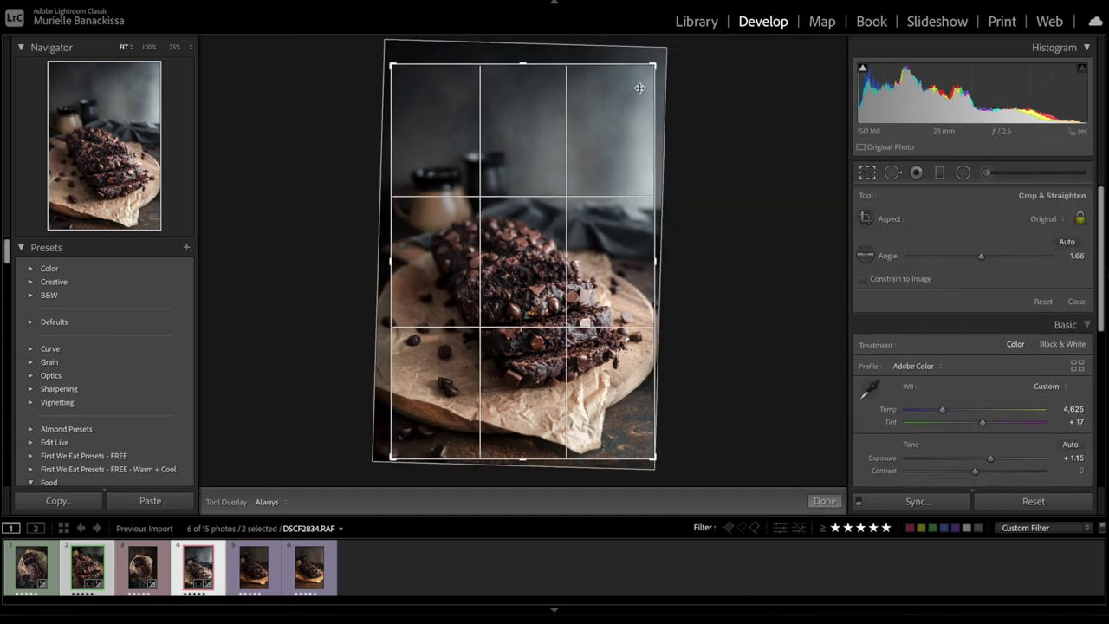
pyautogui.moveTo(638, 87); pyautogui.dragTo(650, 80)
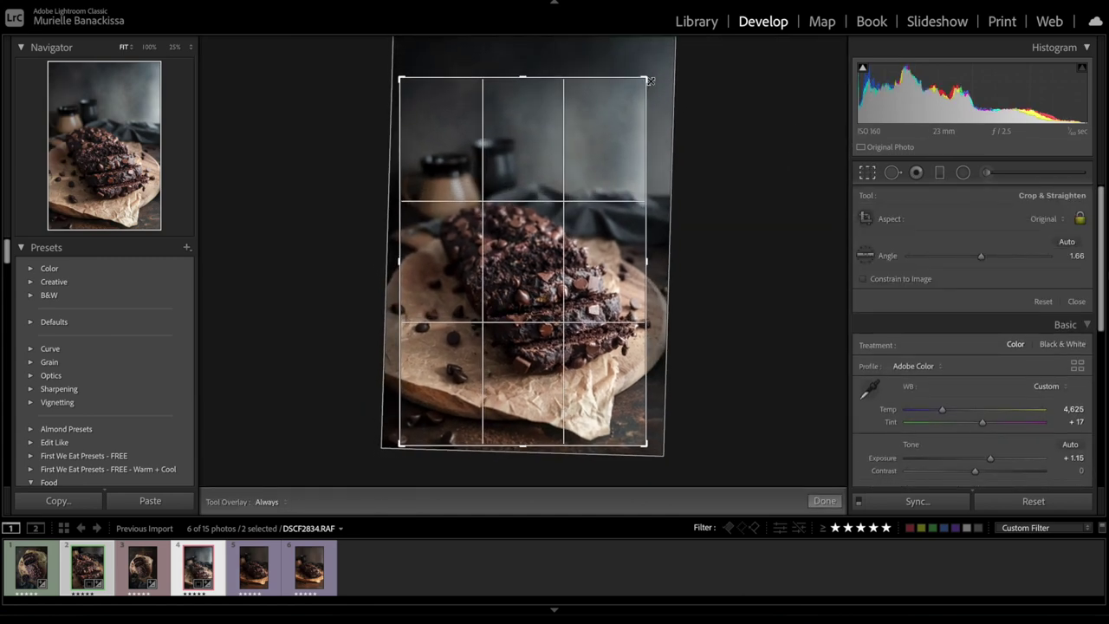
pyautogui.press('Return')
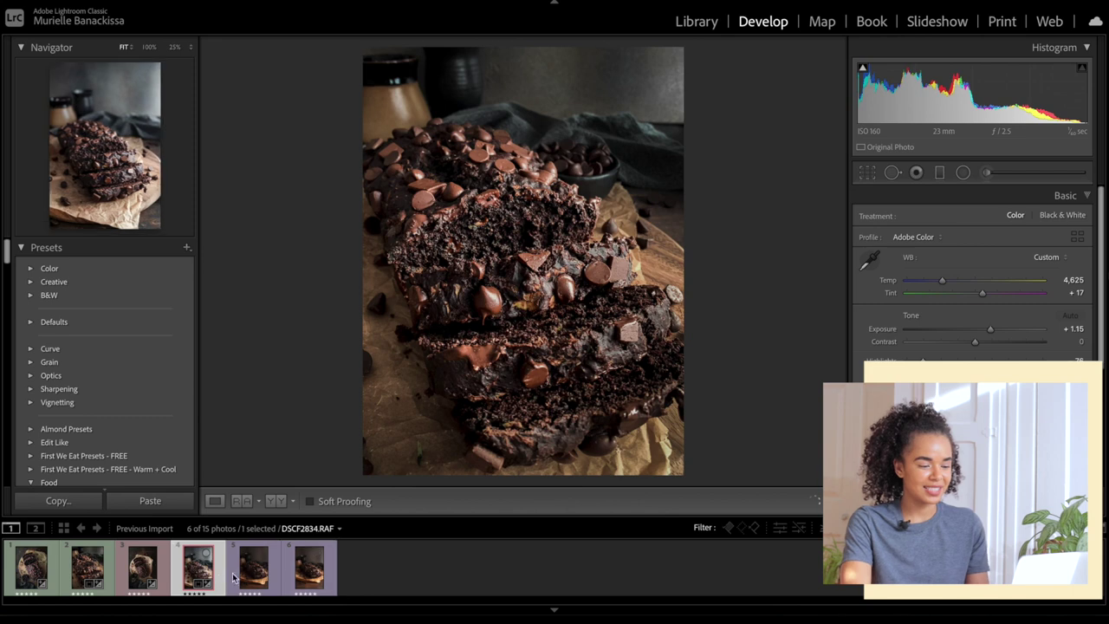
# - Compare IMG_5557.CR2 side by side with DSCF2834.RAF, and return to developing IMG_5557.CR2
pyautogui.click(238, 576)
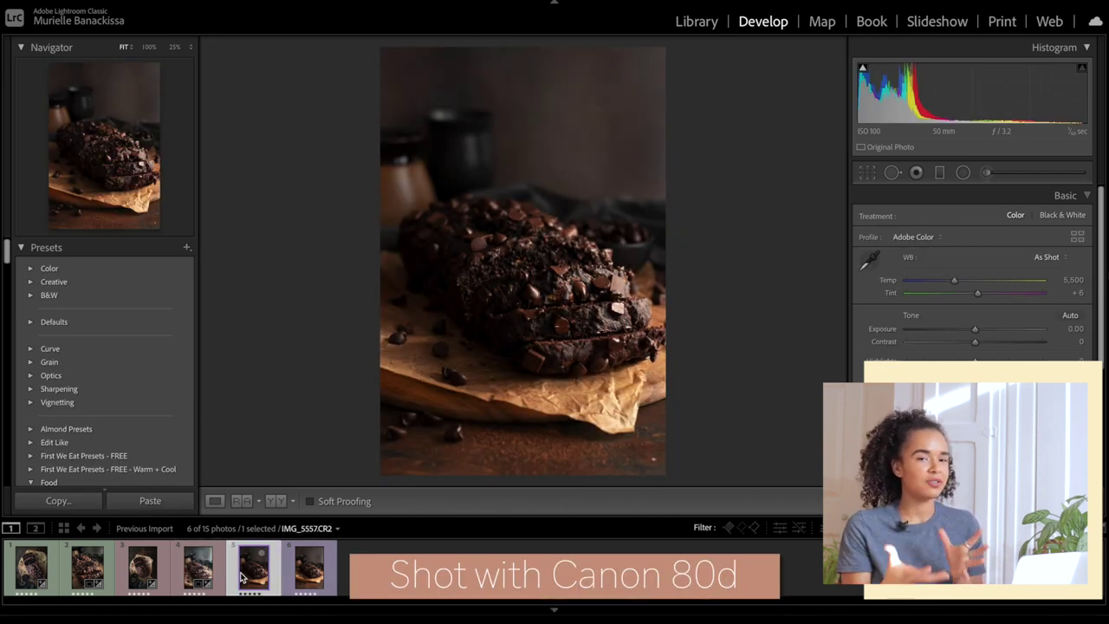
pyautogui.keyDown('ctrl'); pyautogui.click(198, 573); pyautogui.keyUp('ctrl')
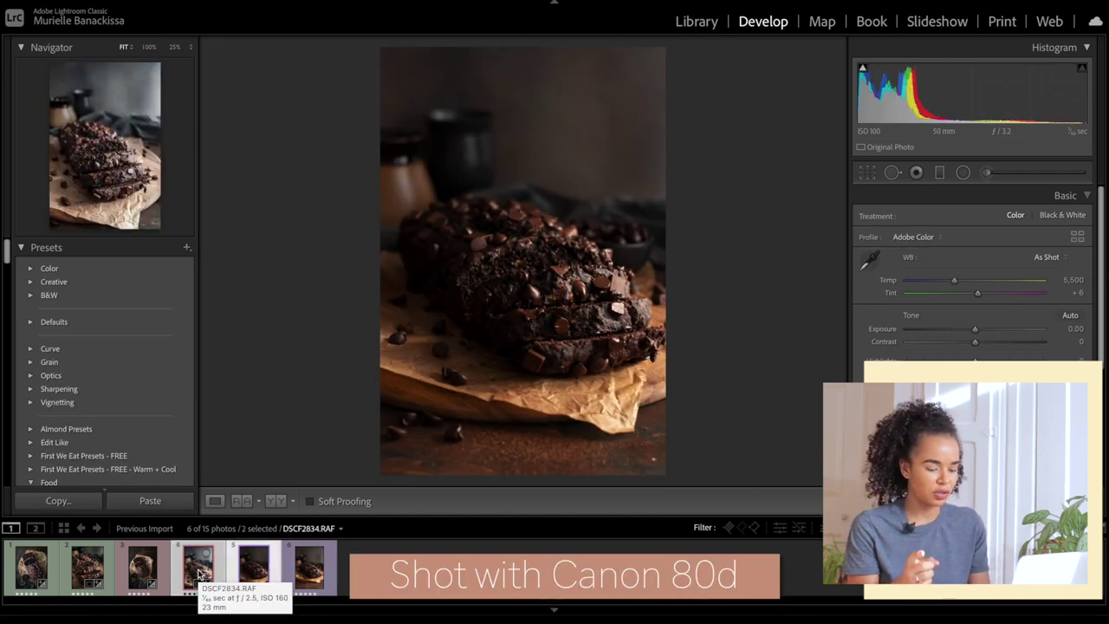
pyautogui.press('c')
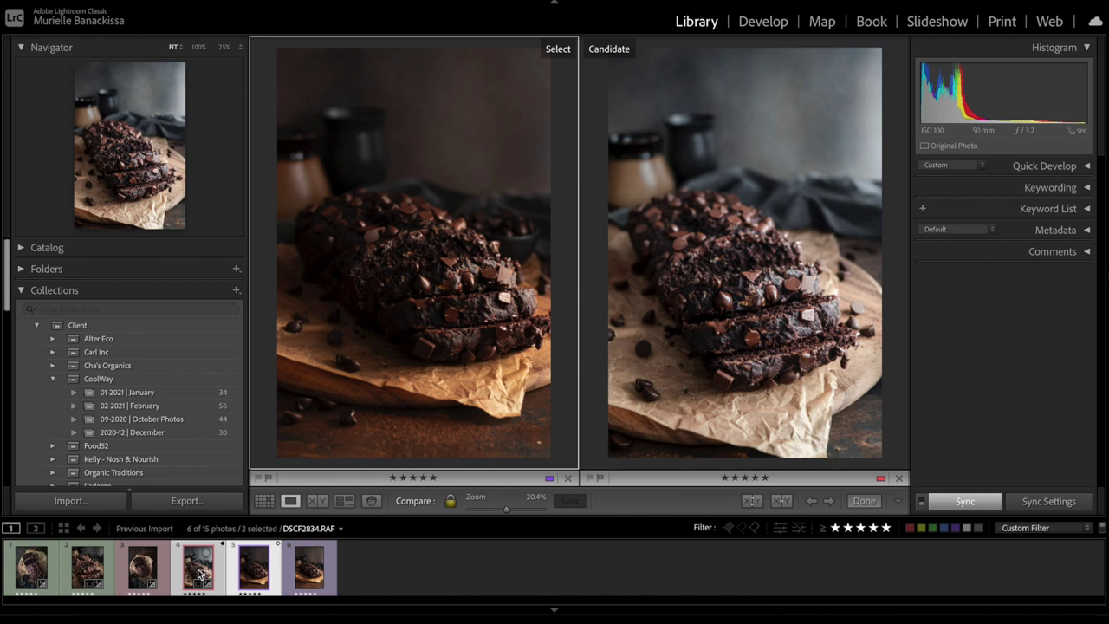
pyautogui.click(753, 23)
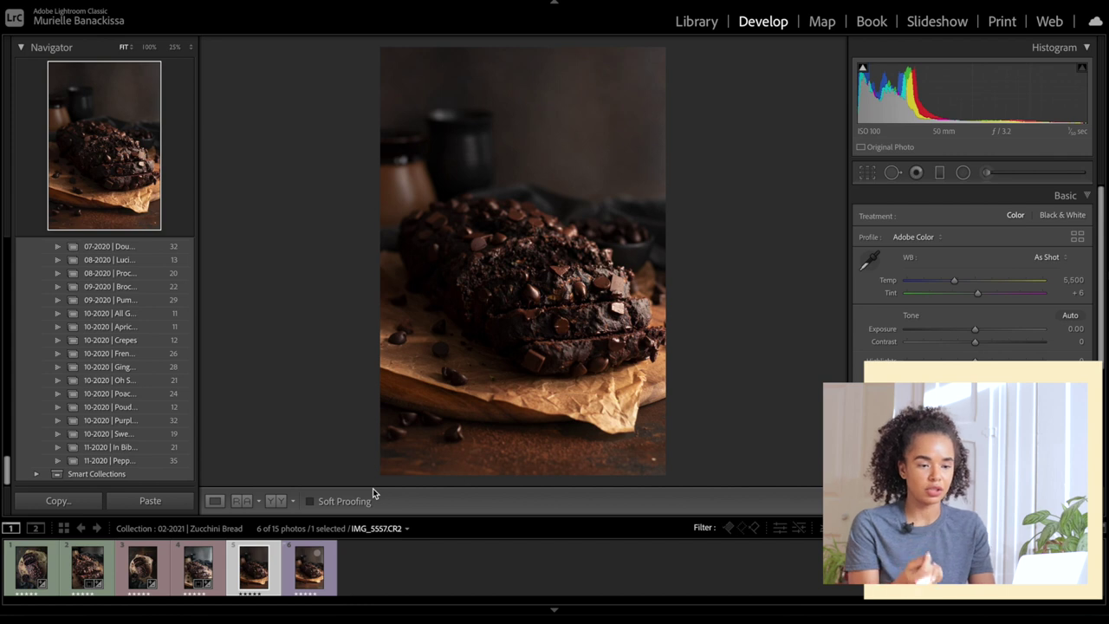
# - Try the copied settings on IMG_5557.CR2 and reset the photo
pyautogui.hotkey('ctrl', 'shift', 'v')
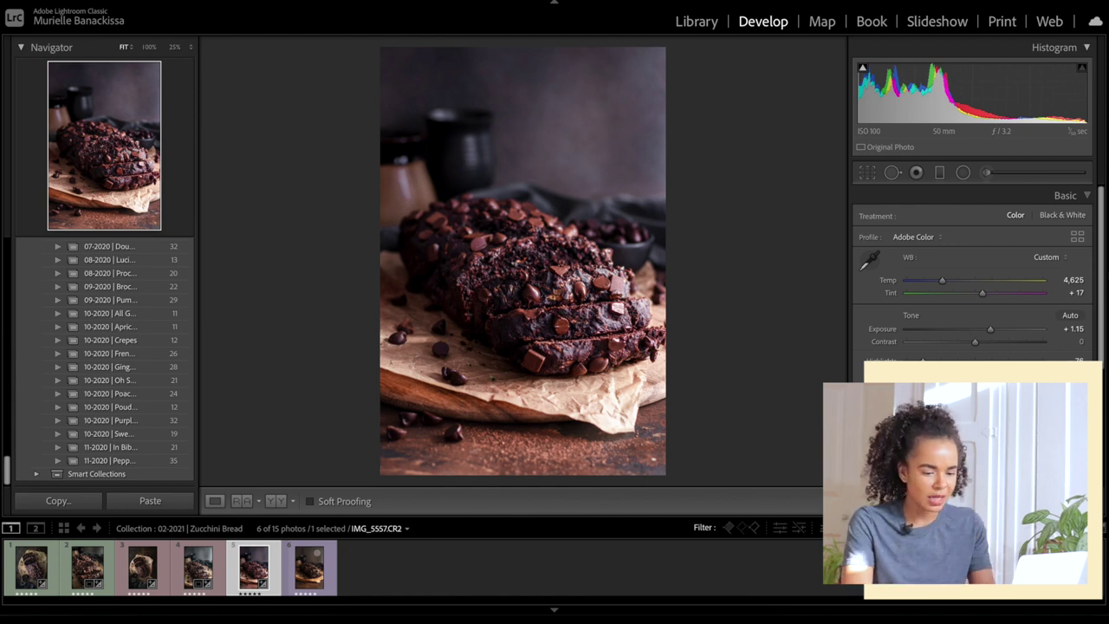
pyautogui.click(1055, 501)
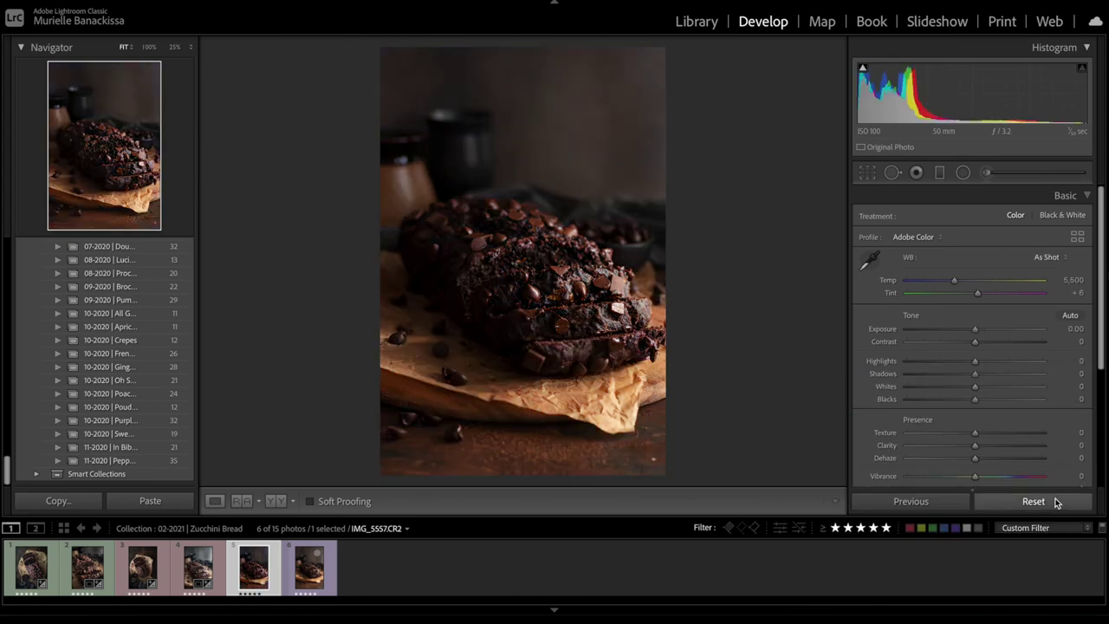
# - Set IMG_5557.CR2 to Exposure +0.60, Highlights -64, Shadows +91, Whites +26, Blacks -8 and Temp 5,055
pyautogui.moveTo(975, 332); pyautogui.dragTo(985, 333)
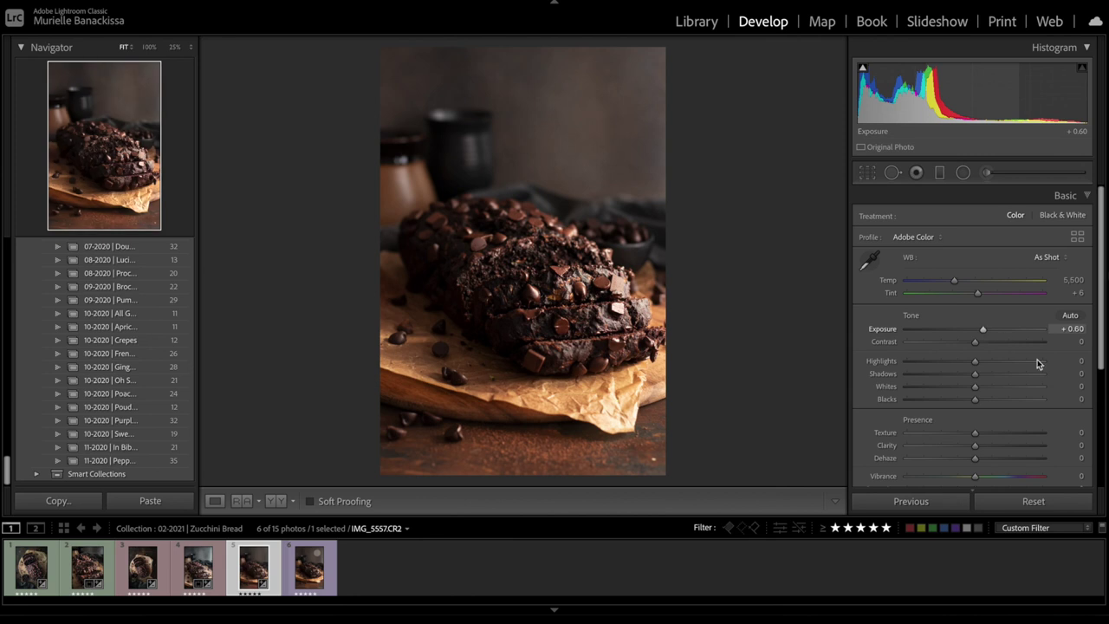
pyautogui.click(931, 362)
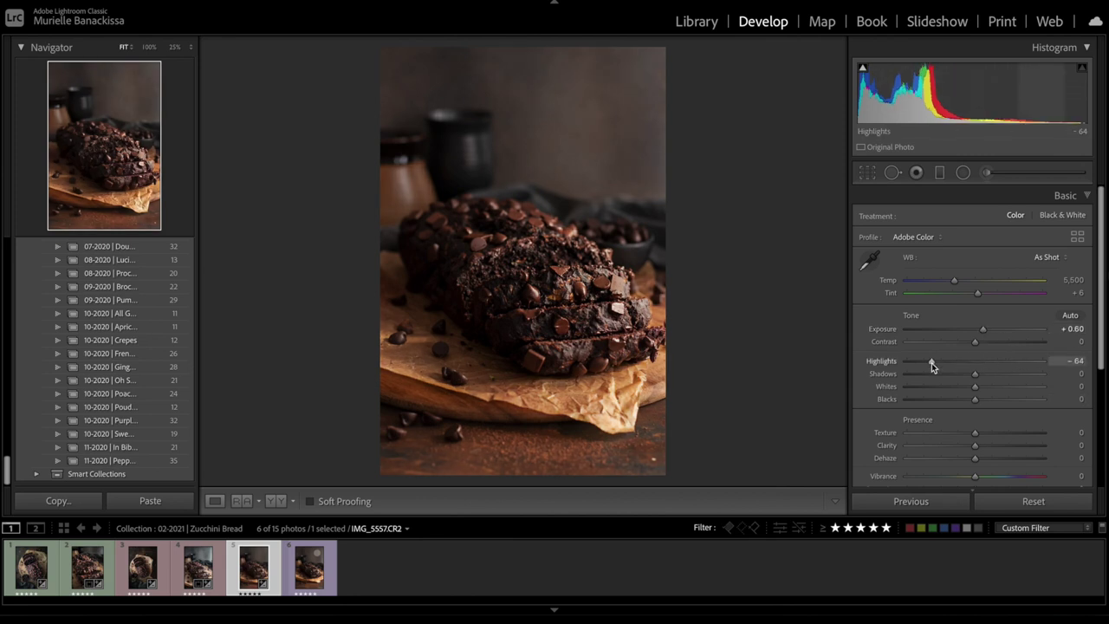
pyautogui.click(1036, 375)
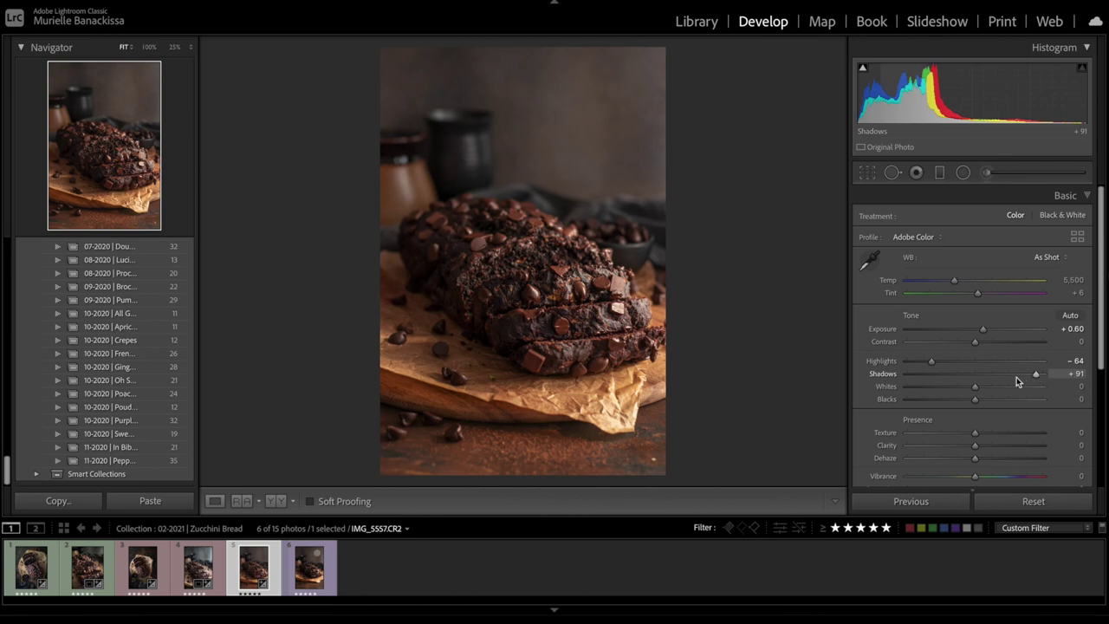
pyautogui.moveTo(985, 392)
pyautogui.mouseDown()
pyautogui.moveTo(996, 389)
pyautogui.moveTo(966, 402)
pyautogui.mouseUp()
pyautogui.moveTo(955, 279); pyautogui.dragTo(949, 281)
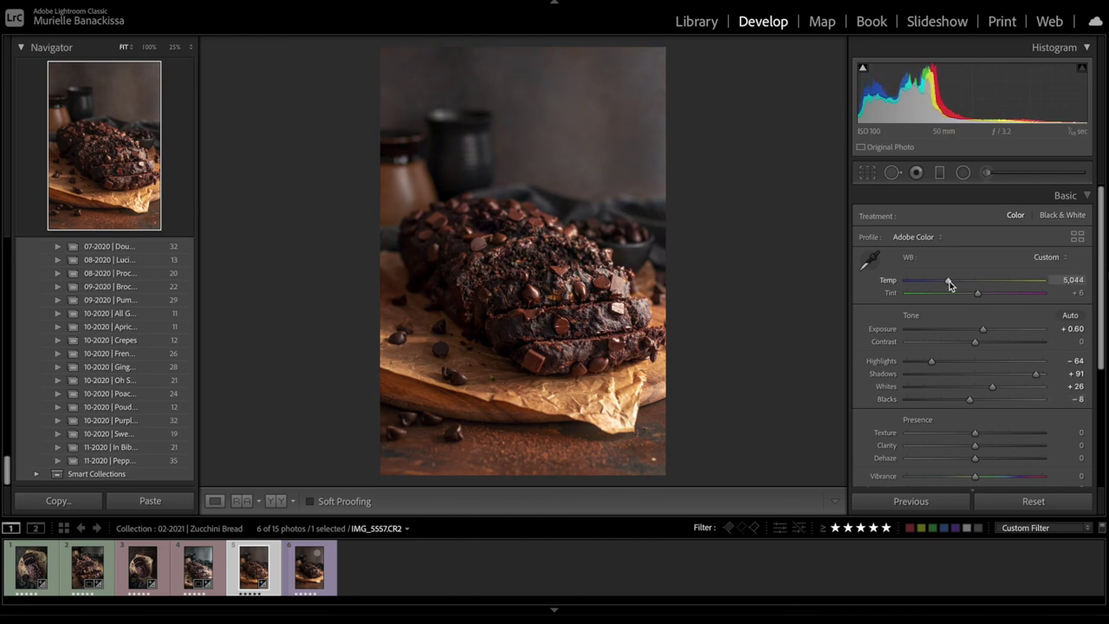
# - Shape the point curve of IMG_5557.CR2 into an S, with input 73 at output 59 and input 186 at output 210
pyautogui.scroll(-5, 996, 433)
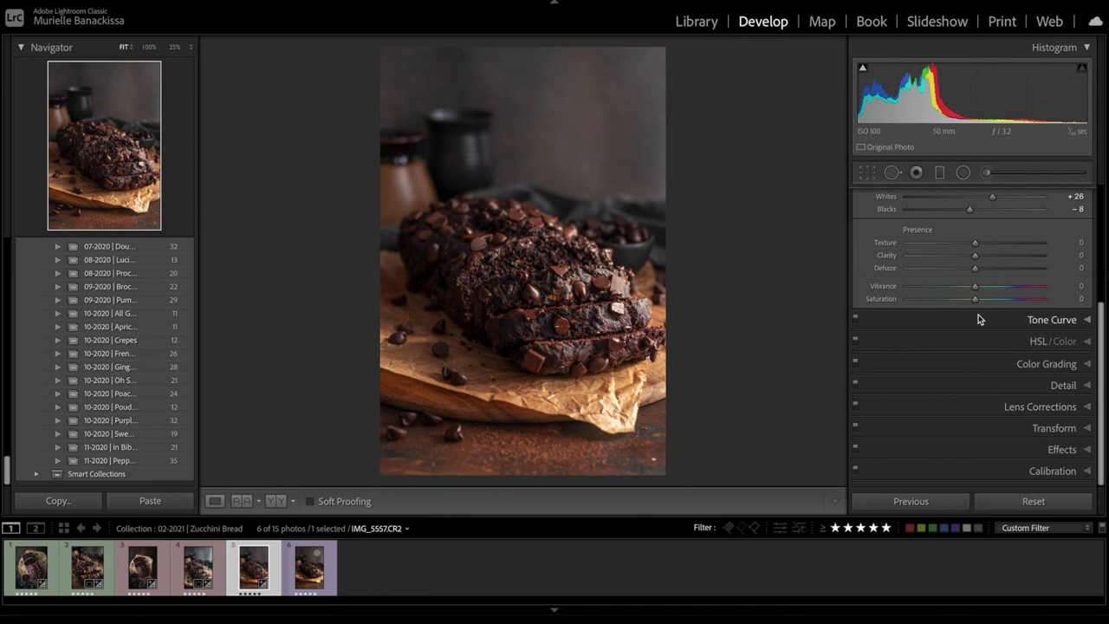
pyautogui.click(978, 317)
pyautogui.moveTo(937, 354); pyautogui.dragTo(941, 357)
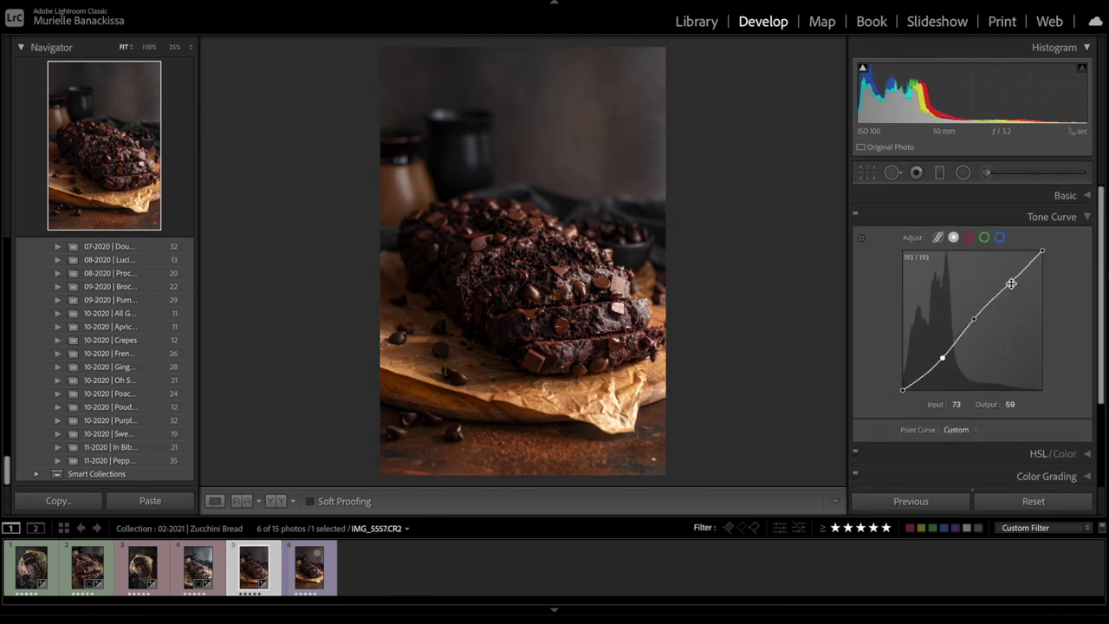
pyautogui.moveTo(1010, 283); pyautogui.dragTo(1006, 277)
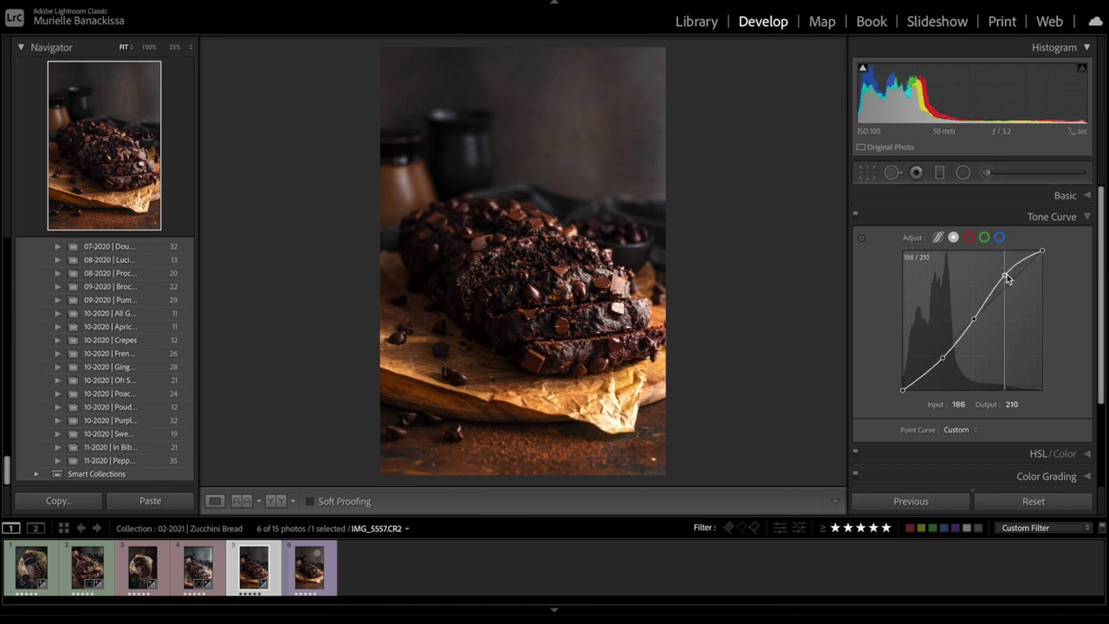
# - Set HSL saturation to Orange -30 and Yellow -23, and HSL luminance to Orange +49 and Yellow +29
pyautogui.click(941, 449)
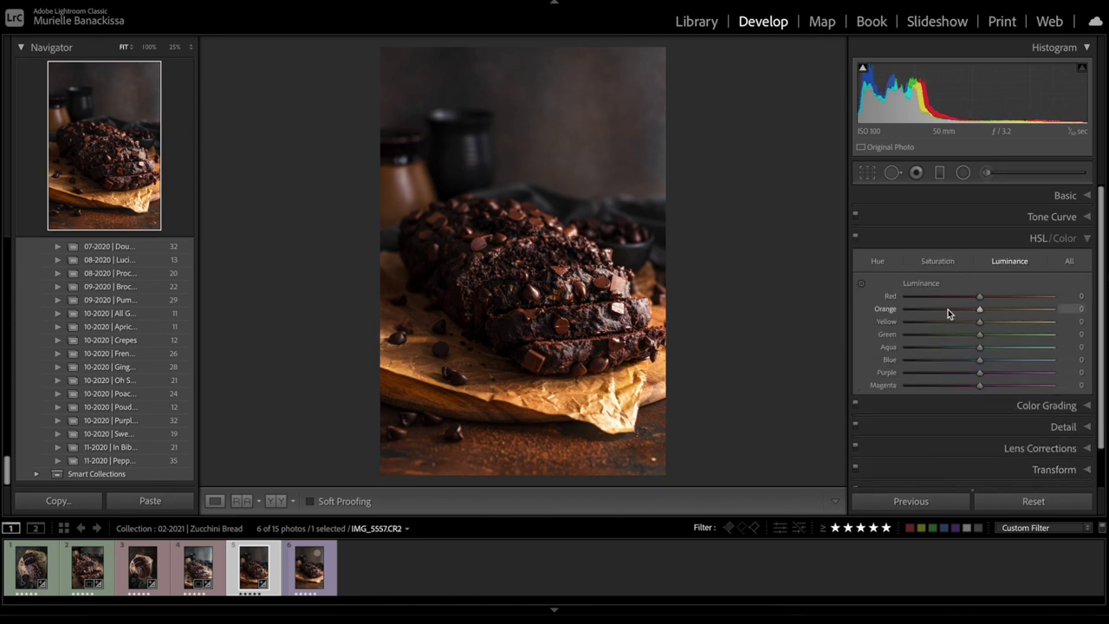
pyautogui.click(936, 260)
pyautogui.moveTo(962, 308)
pyautogui.mouseDown()
pyautogui.moveTo(929, 309)
pyautogui.moveTo(947, 318)
pyautogui.mouseUp()
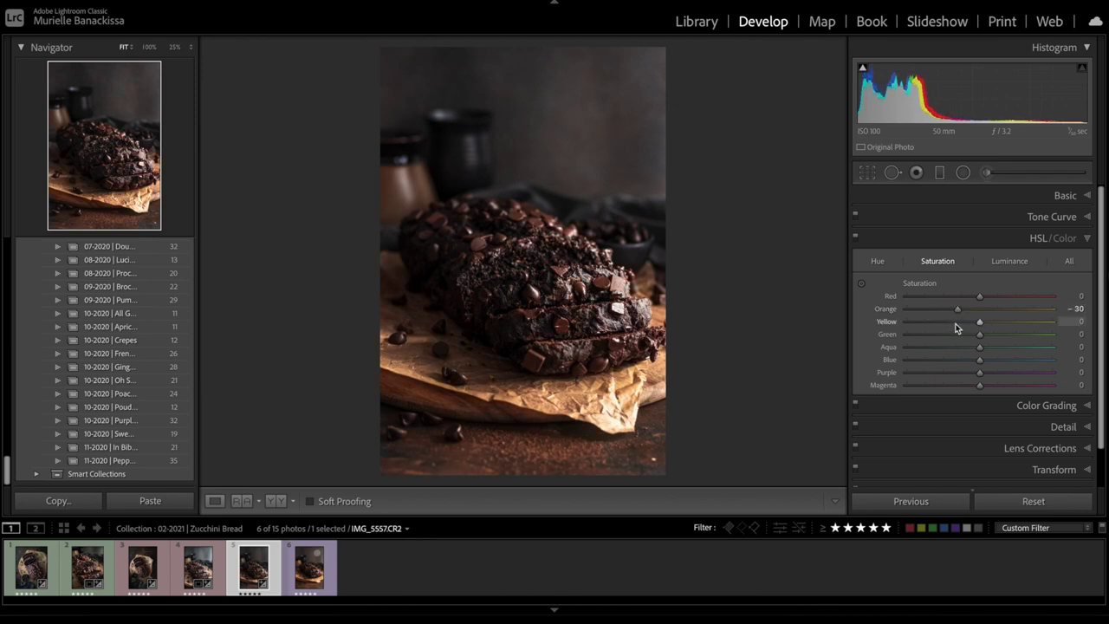
pyautogui.click(1009, 261)
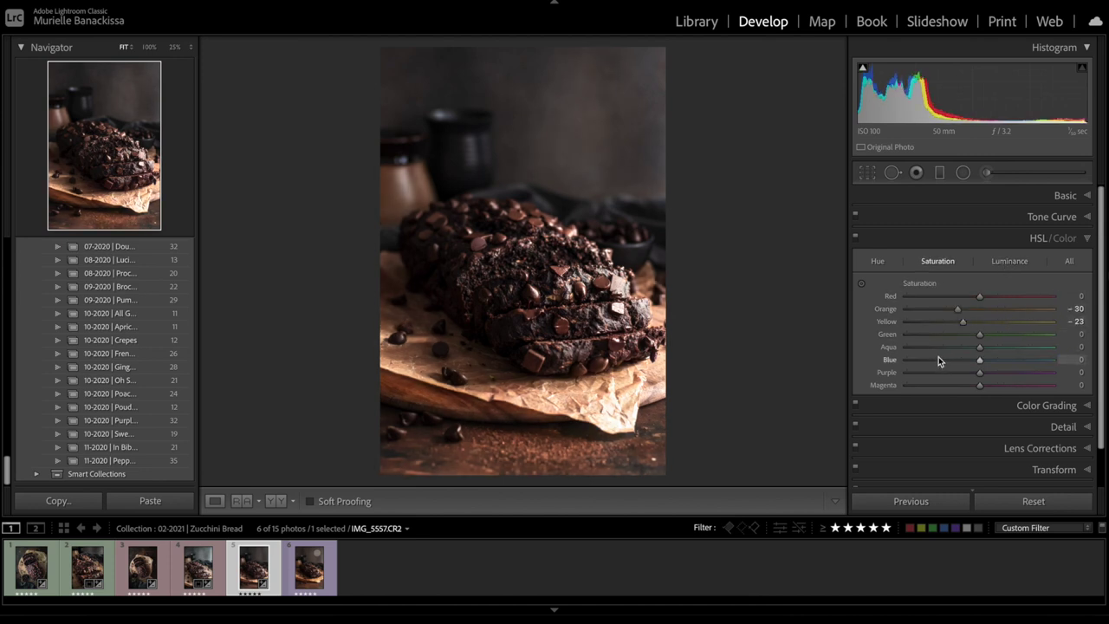
pyautogui.click(938, 359)
pyautogui.click(954, 360)
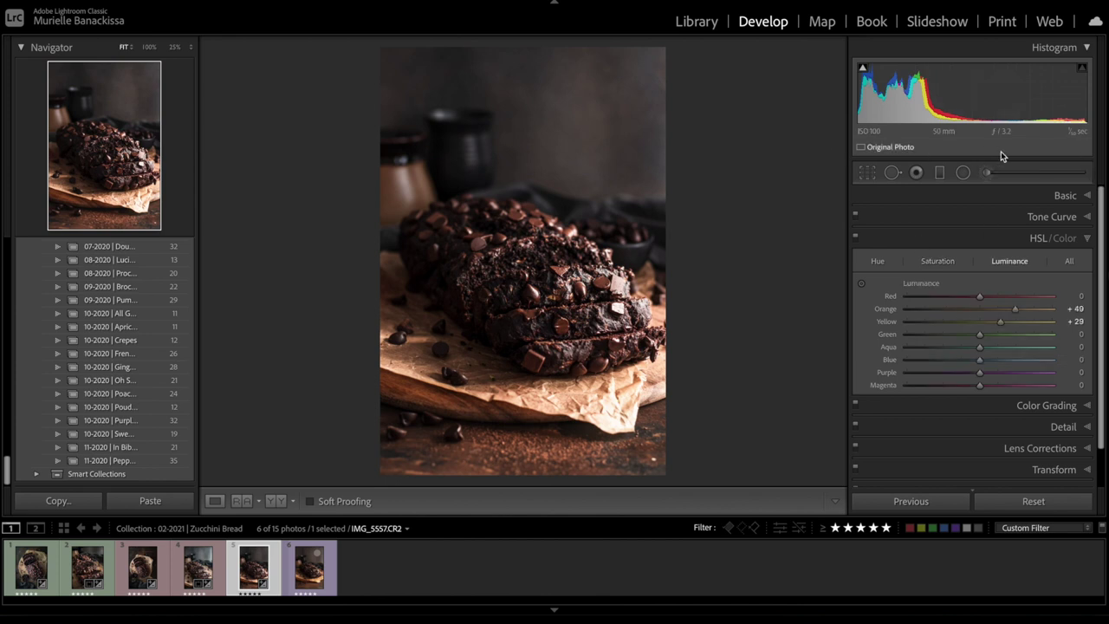
pyautogui.click(963, 172)
pyautogui.moveTo(503, 193); pyautogui.dragTo(552, 276)
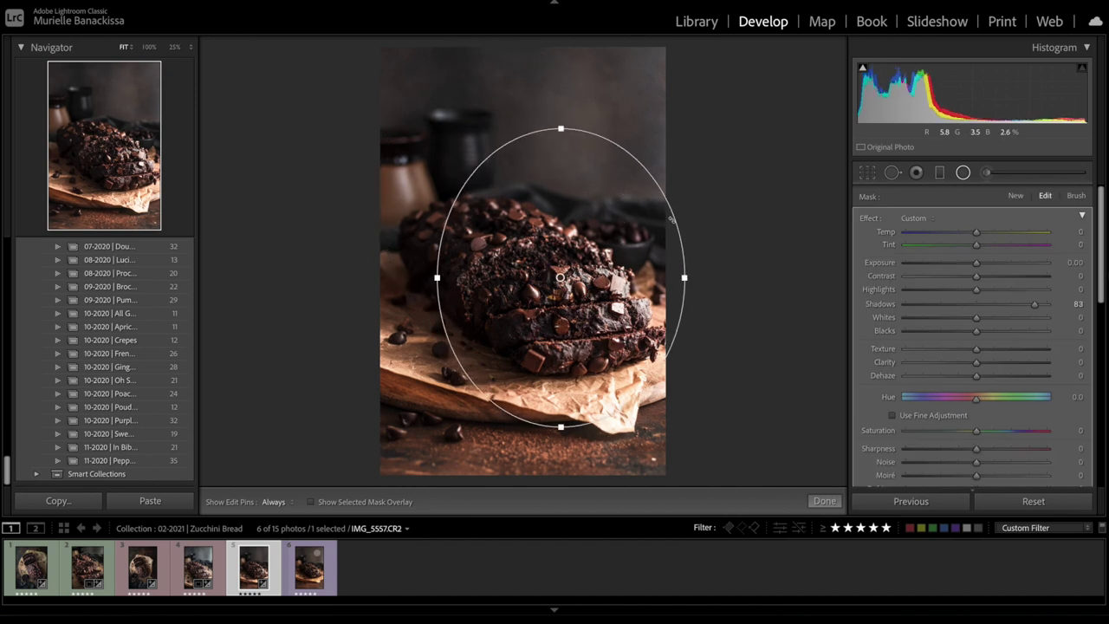
pyautogui.click(929, 305)
pyautogui.click(913, 307)
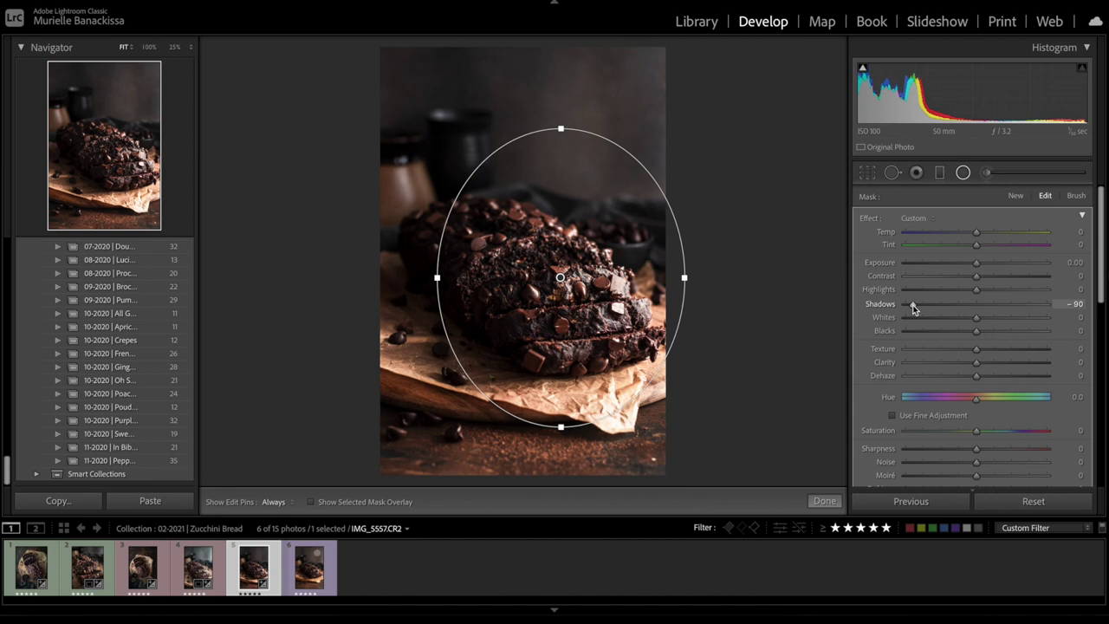
pyautogui.moveTo(976, 265); pyautogui.dragTo(971, 263)
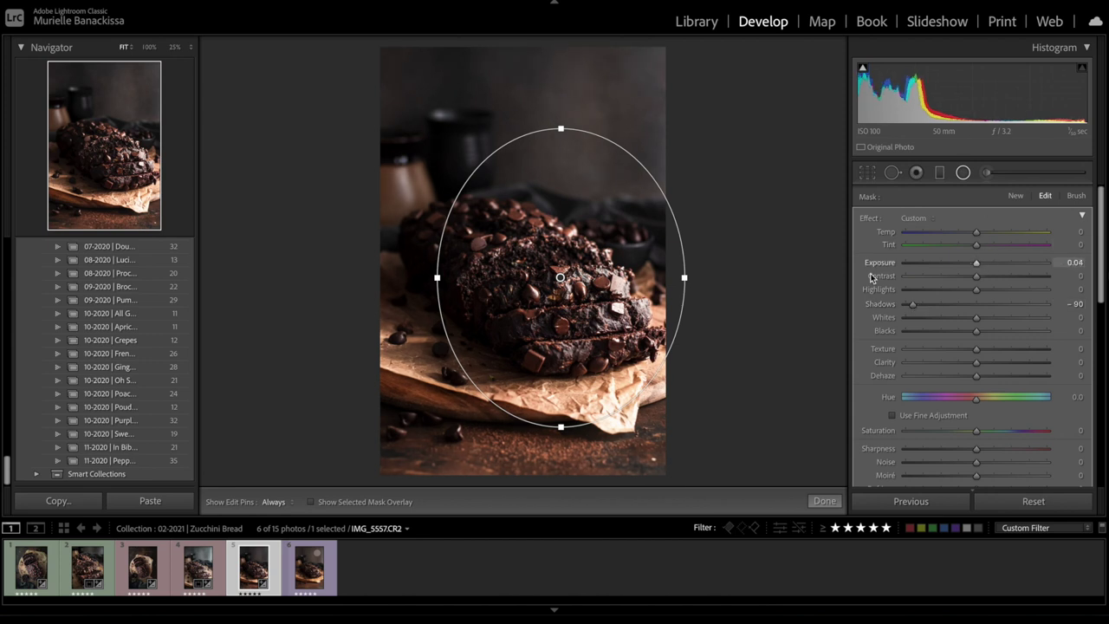
pyautogui.press('o')
pyautogui.moveTo(571, 297); pyautogui.dragTo(550, 319)
pyautogui.moveTo(664, 297); pyautogui.dragTo(755, 300)
pyautogui.click(755, 300)
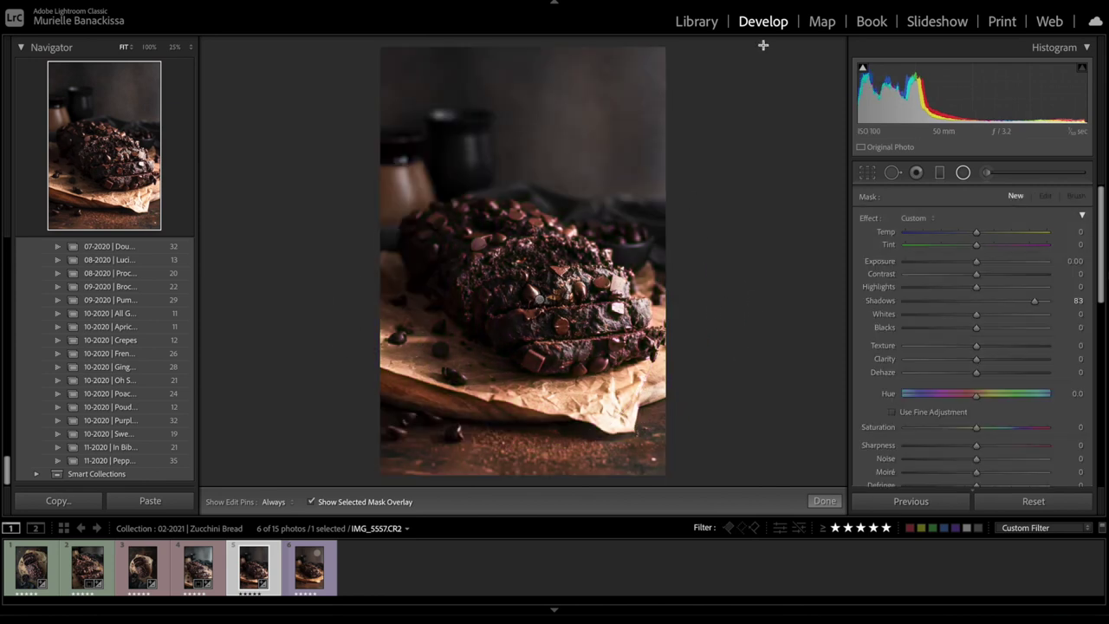
# - Brush an adjustment mask over the front of the loaf with Exposure 0.53, Highlights -75 and Shadows 83
pyautogui.click(988, 173)
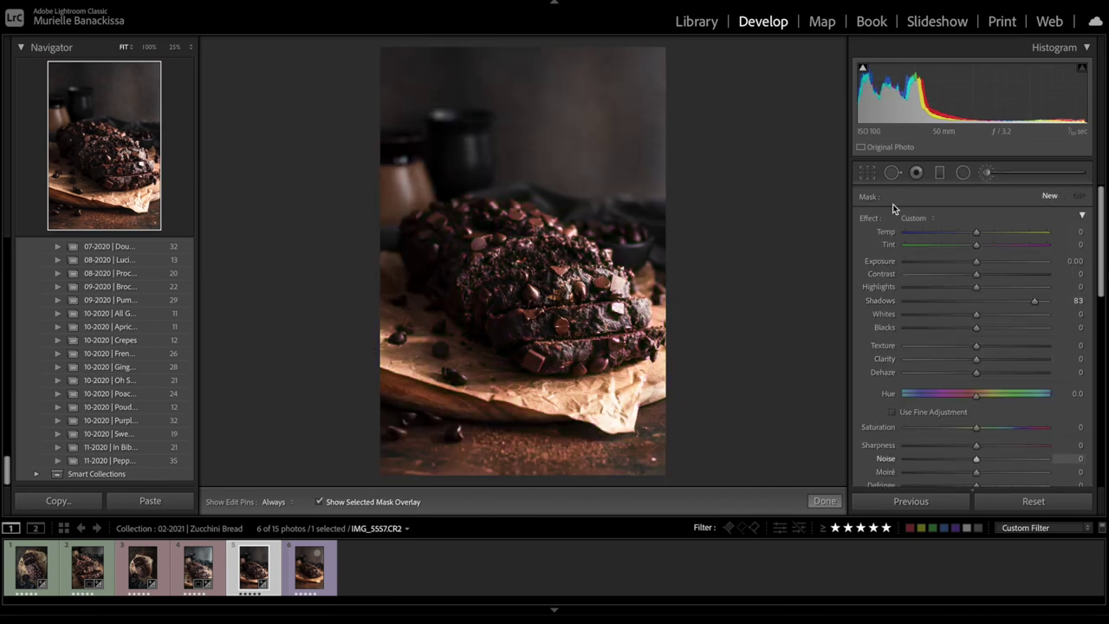
pyautogui.press('h')
pyautogui.moveTo(592, 322)
pyautogui.mouseDown()
pyautogui.moveTo(519, 347)
pyautogui.moveTo(502, 260)
pyautogui.moveTo(511, 346)
pyautogui.moveTo(611, 337)
pyautogui.mouseUp()
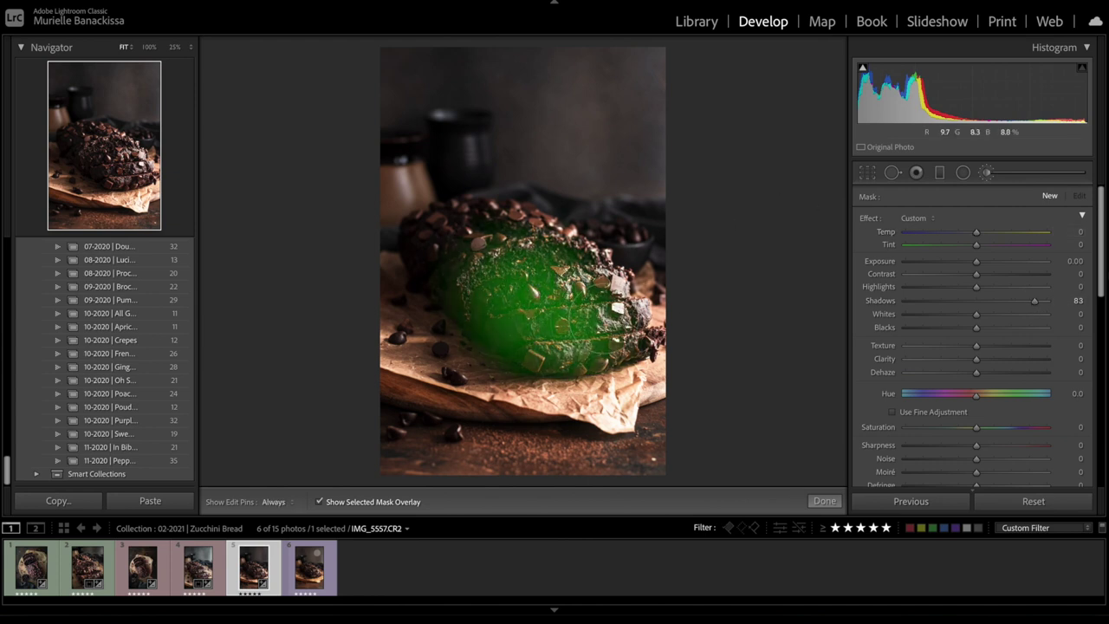
pyautogui.press('o')
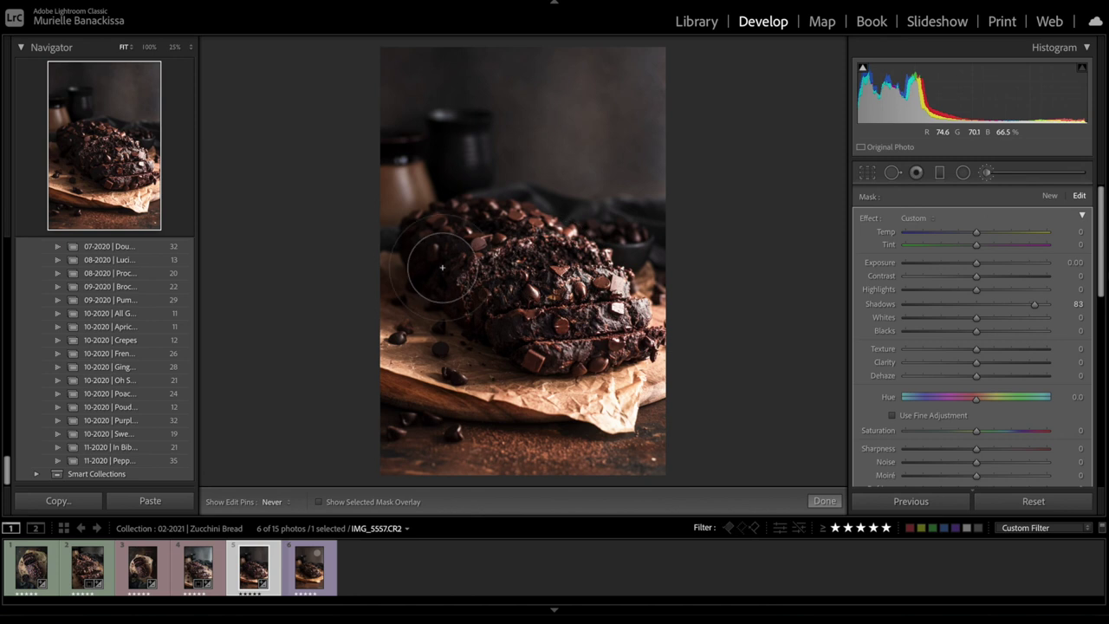
pyautogui.press('h')
pyautogui.moveTo(977, 262); pyautogui.dragTo(990, 267)
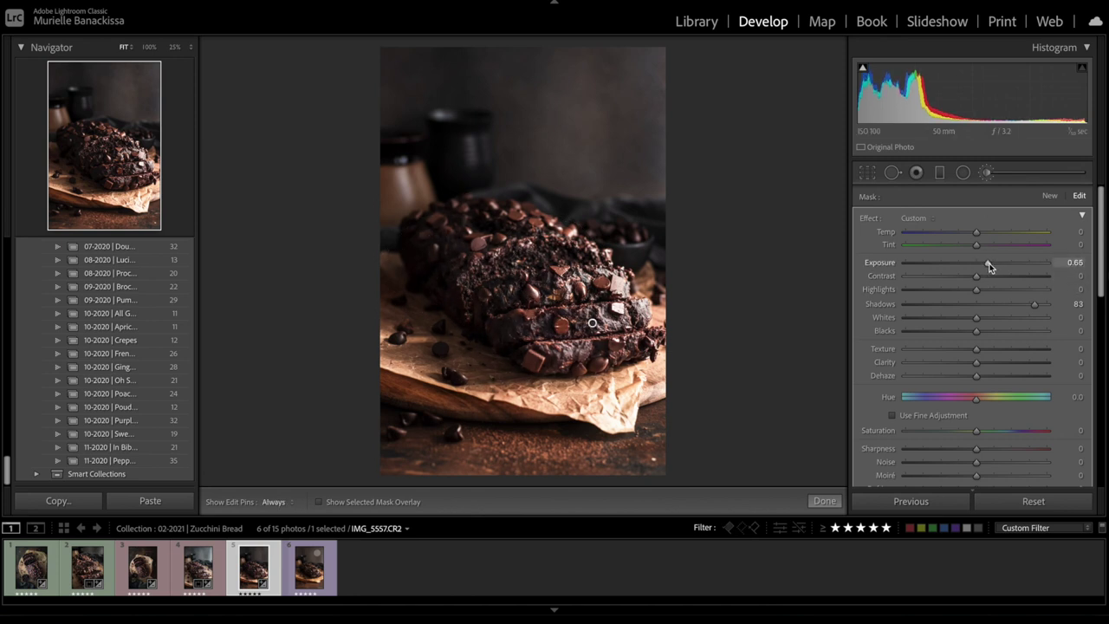
pyautogui.click(933, 292)
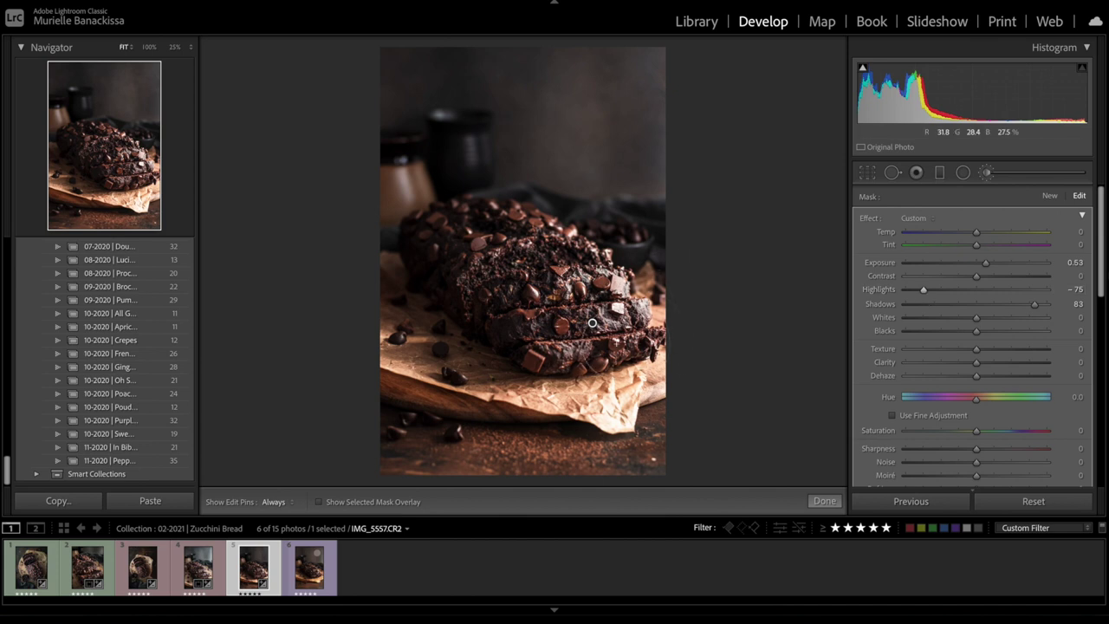
# - Add graduated filters from the photo's bottom, left and top with Exposure -0.74, Highlights -92 and Shadows -92, and reset the top filter's Exposure
pyautogui.click(915, 172)
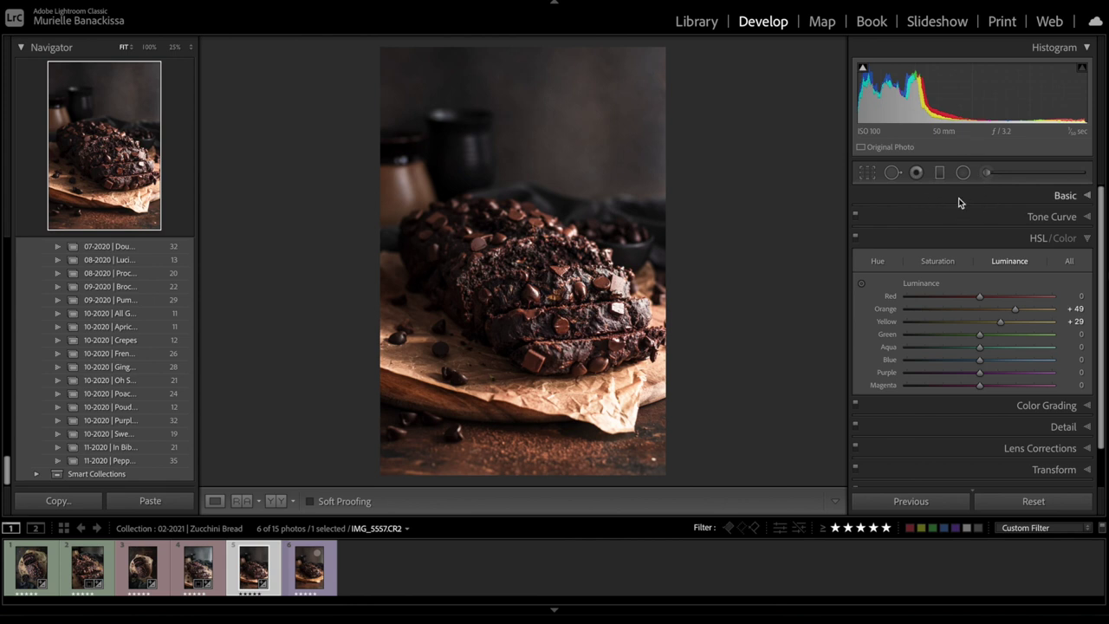
pyautogui.click(939, 177)
pyautogui.moveTo(622, 443); pyautogui.dragTo(576, 349)
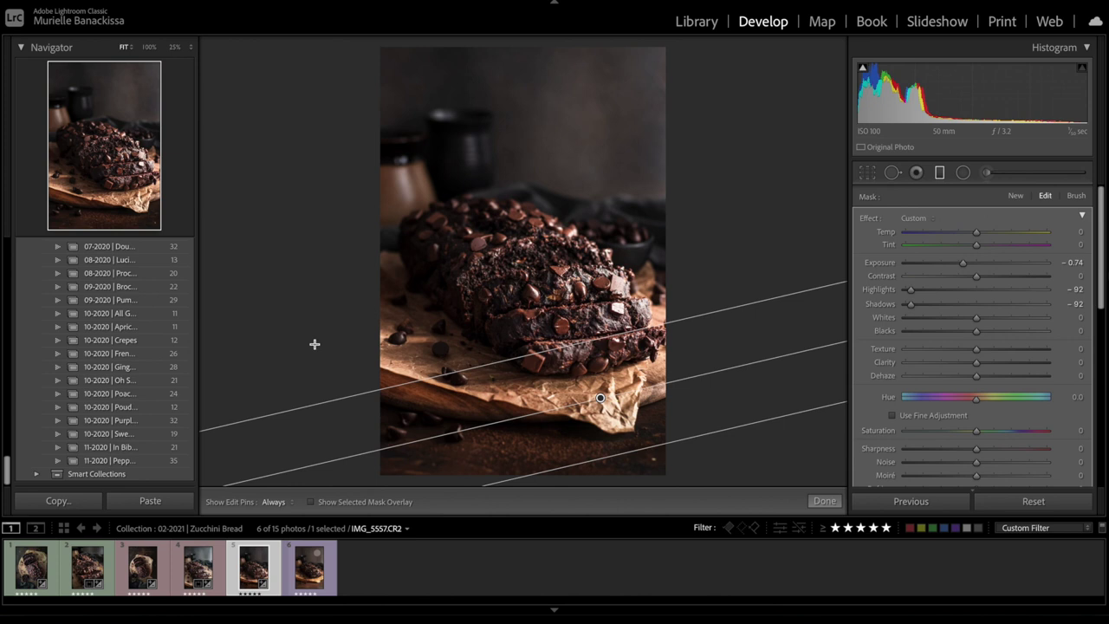
pyautogui.moveTo(364, 357); pyautogui.dragTo(469, 328)
pyautogui.moveTo(639, 106); pyautogui.dragTo(594, 269)
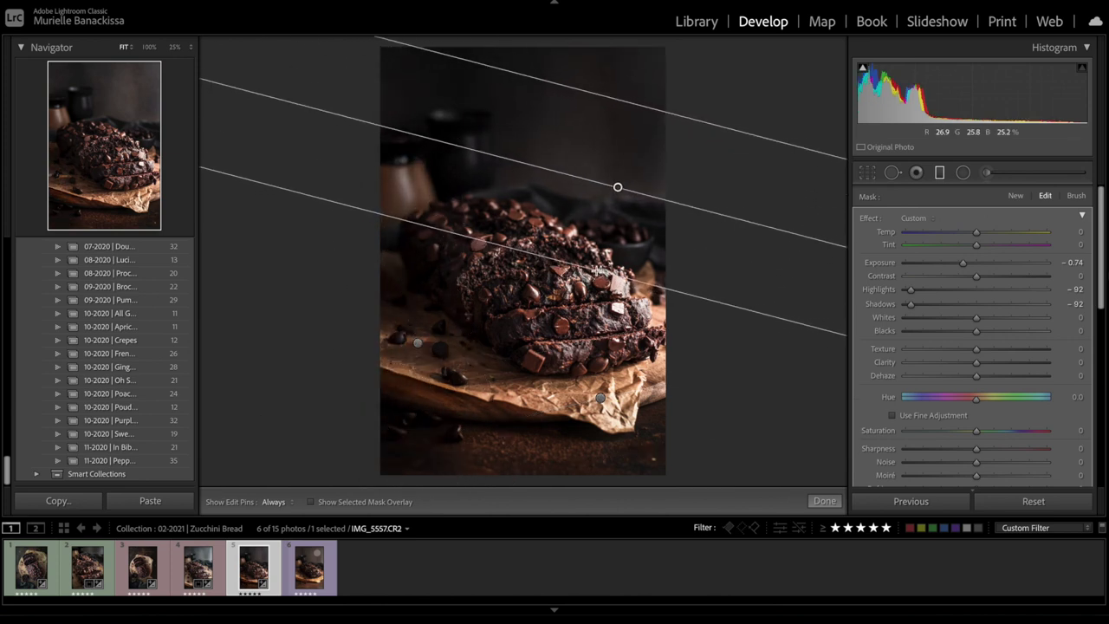
pyautogui.doubleClick(890, 269)
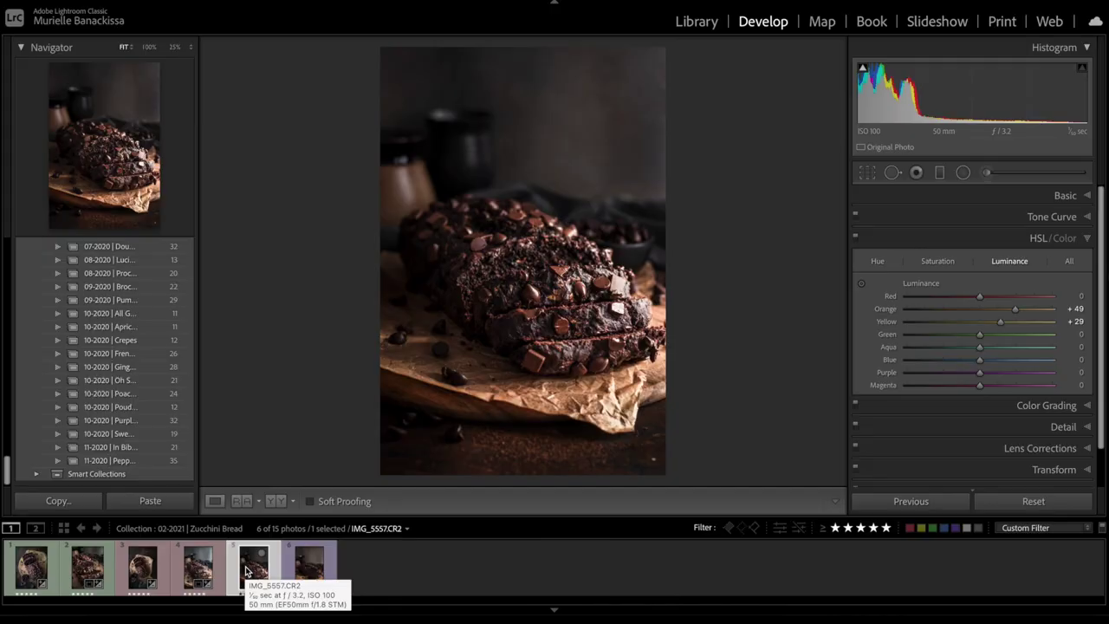
# - Paste the settings of IMG_5557.CR2 onto IMG_5587.CR2, set its Exposure to +0.85 and inspect the sliced loaf
pyautogui.press('Right')
pyautogui.hotkey('ctrl', 'shift', 'v')
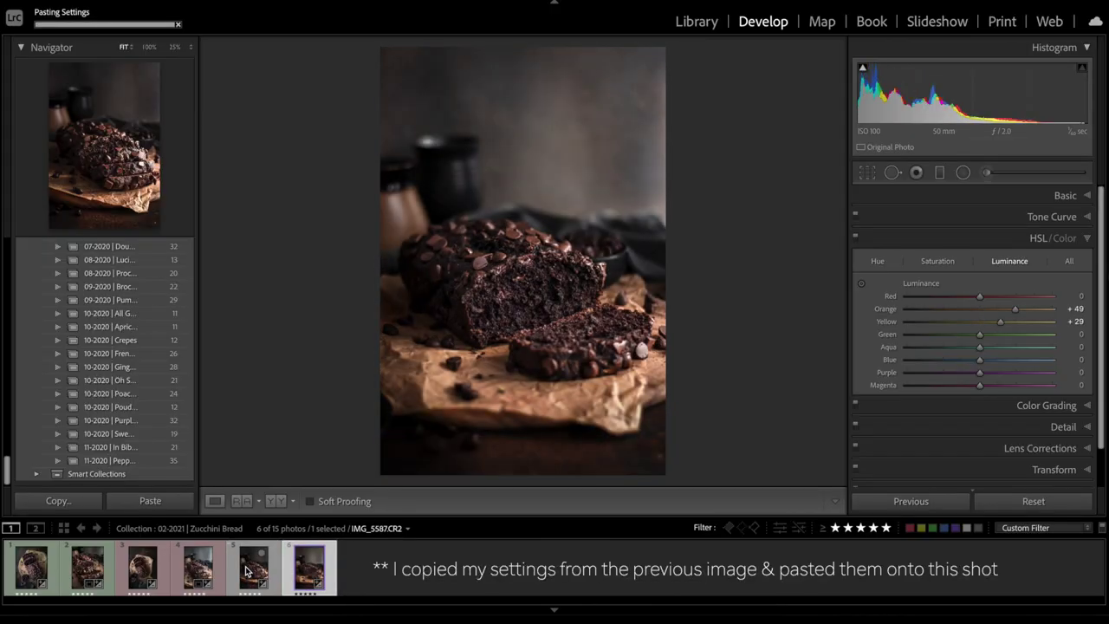
pyautogui.click(1028, 199)
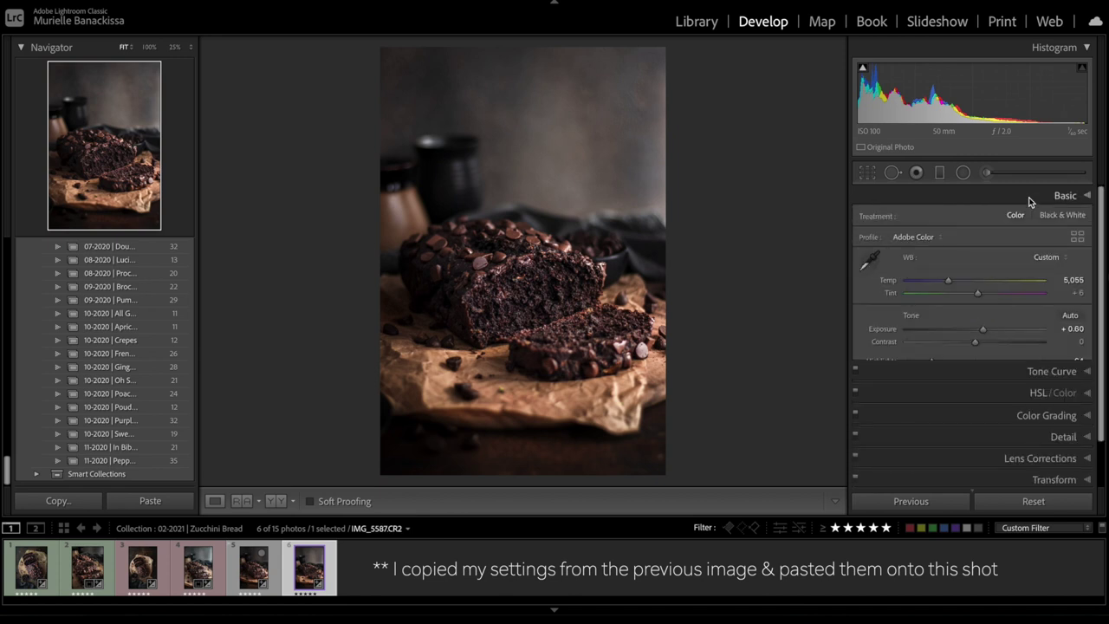
pyautogui.moveTo(995, 329); pyautogui.dragTo(990, 332)
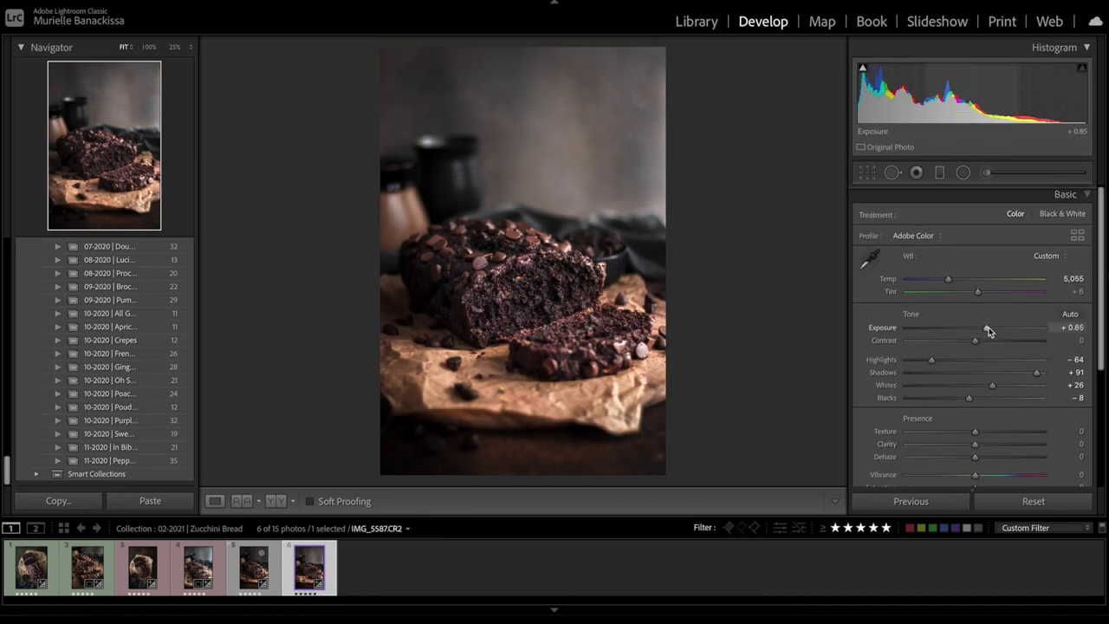
pyautogui.click(533, 291)
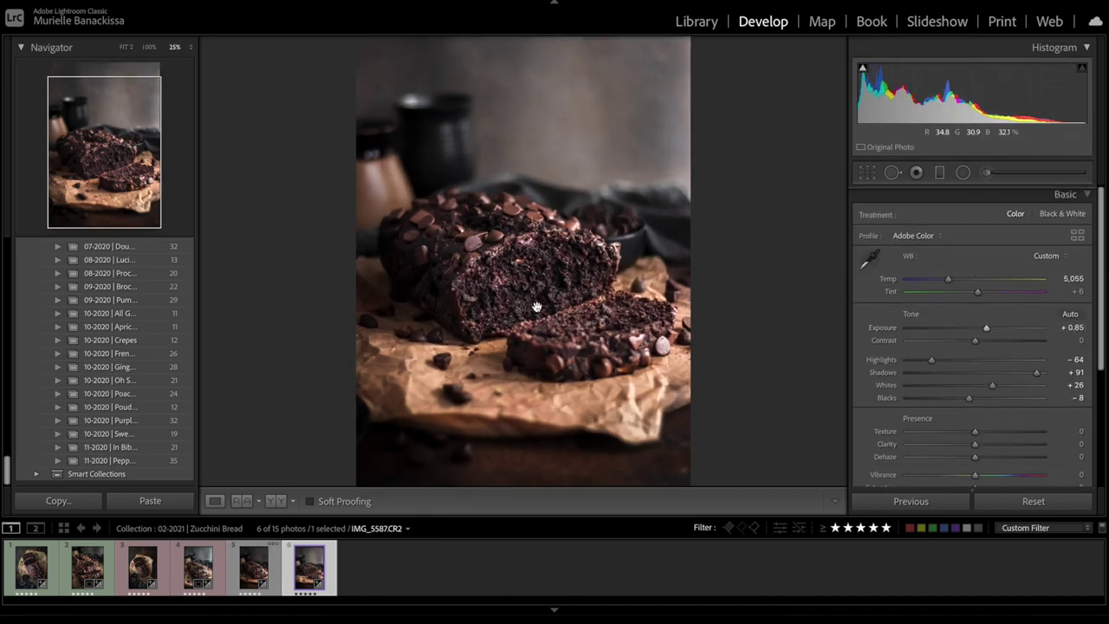
pyautogui.hotkey('ctrl', '=')
pyautogui.click(536, 301)
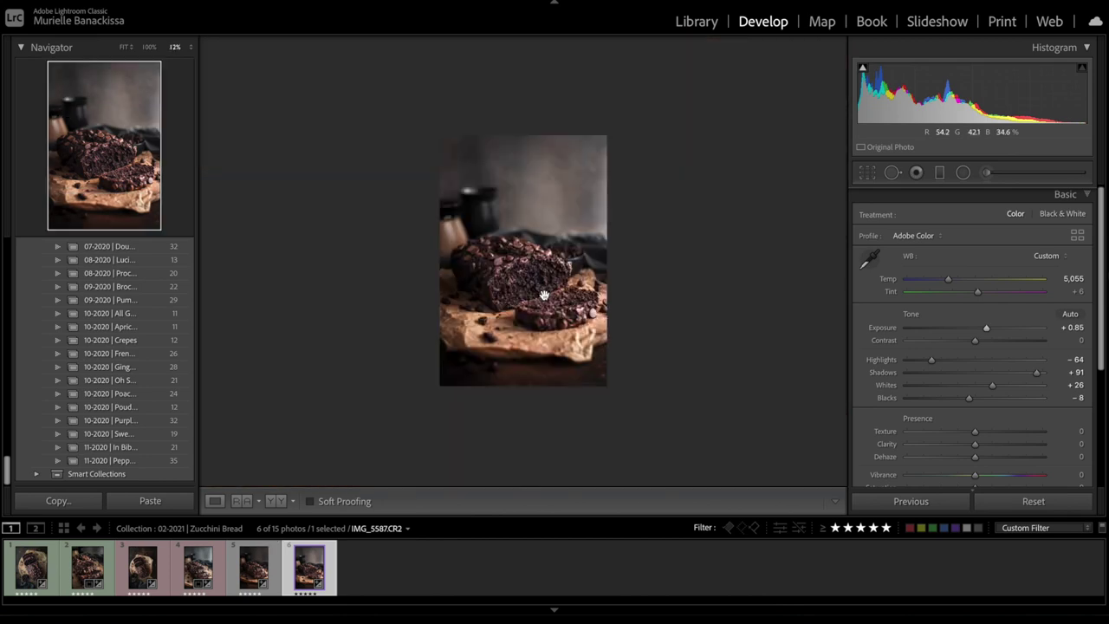
# - Lower the exposure of the existing graduated filter across the photo's top to darken the backdrop, and finish filter editing
pyautogui.hotkey('ctrl', '-')
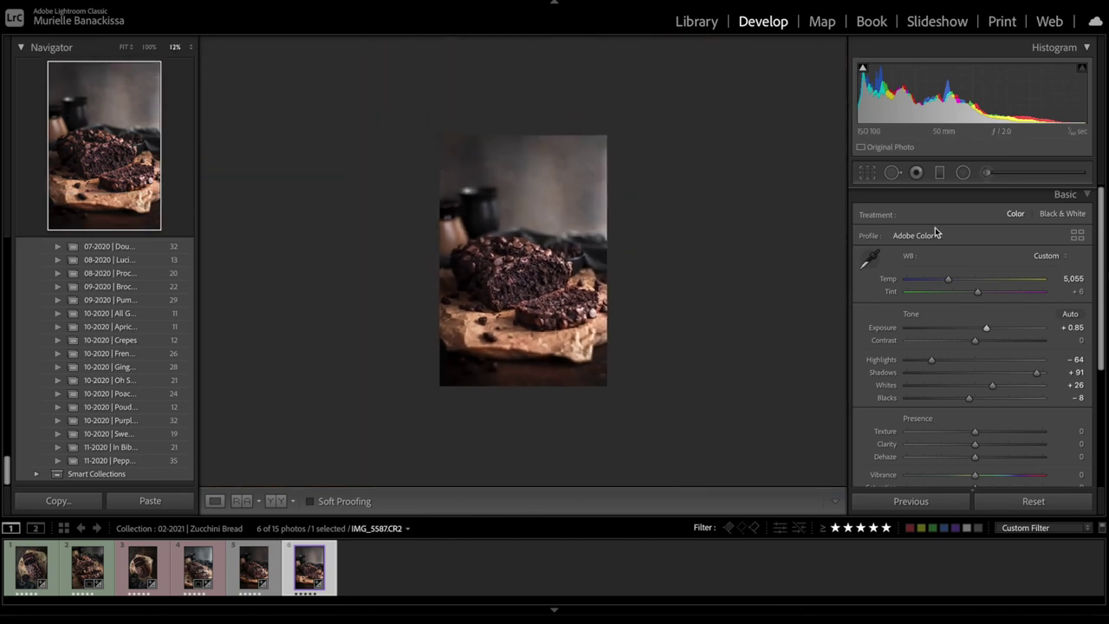
pyautogui.press('m')
pyautogui.click(577, 217)
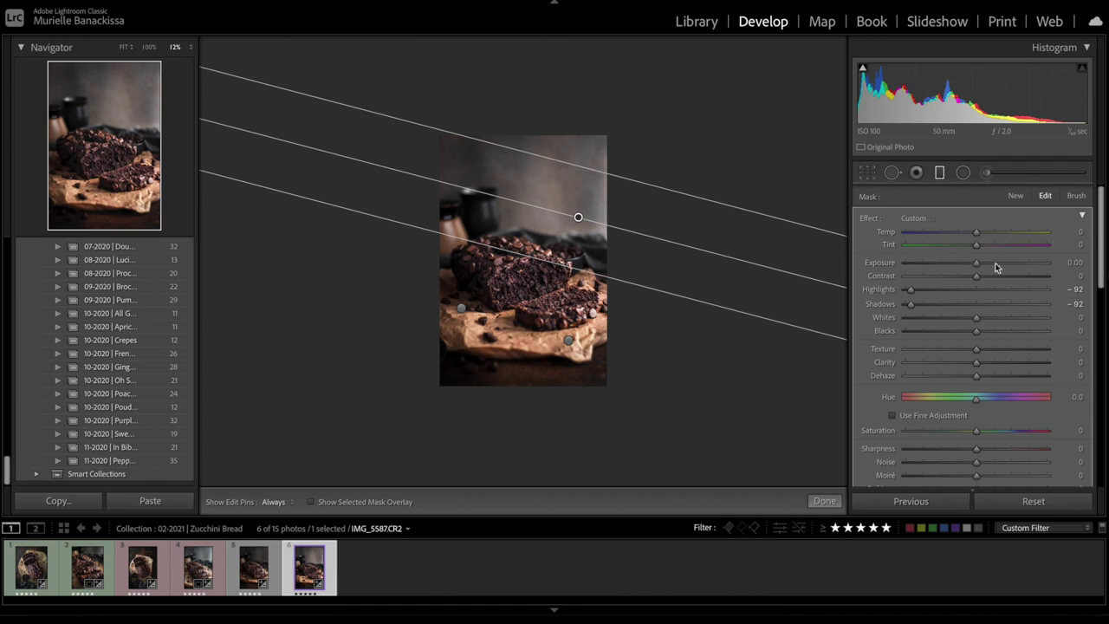
pyautogui.hotkey('ctrl', '=')
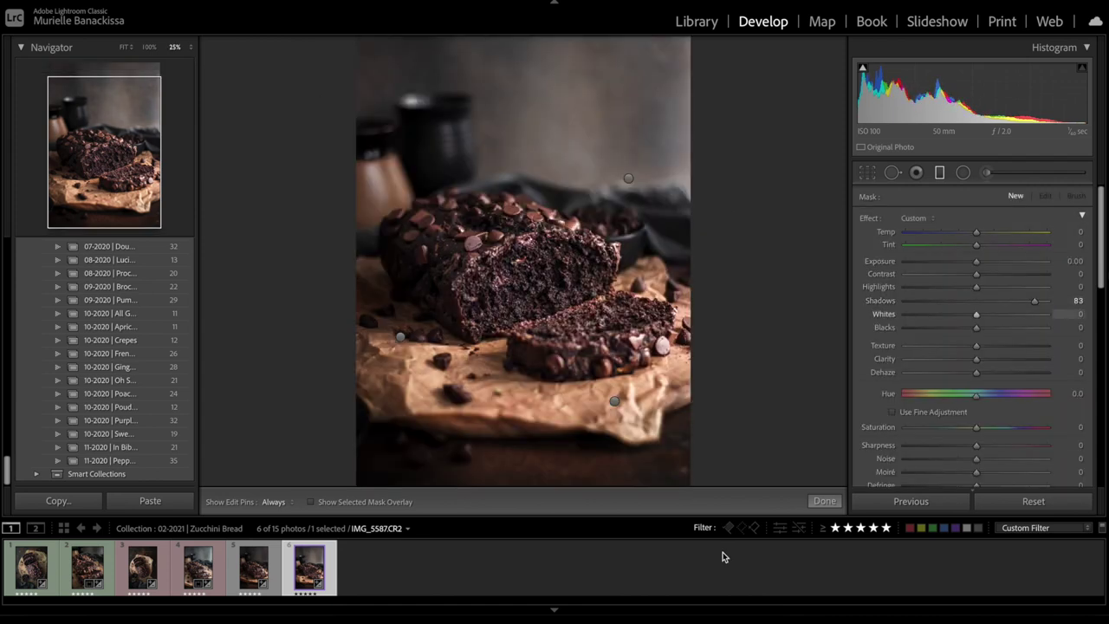
pyautogui.click(825, 502)
# - Set the sliced loaf photo's Highlights to -100 and Blacks to -19 and view the whole image
pyautogui.moveTo(930, 361); pyautogui.dragTo(875, 368)
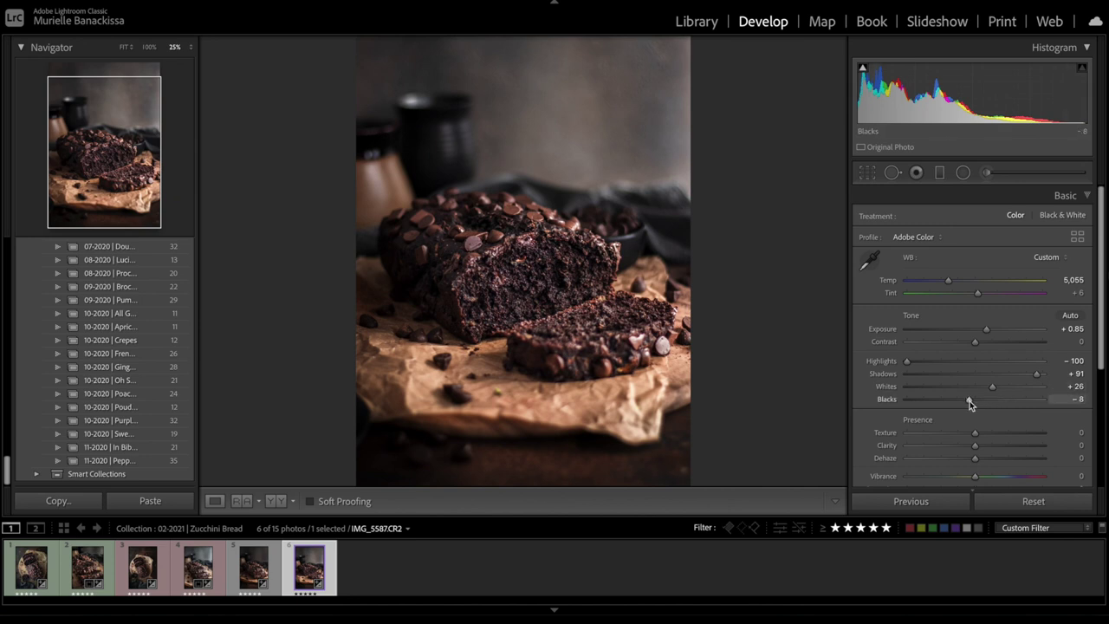
pyautogui.moveTo(970, 400); pyautogui.dragTo(952, 400)
pyautogui.hotkey('ctrl', '-')
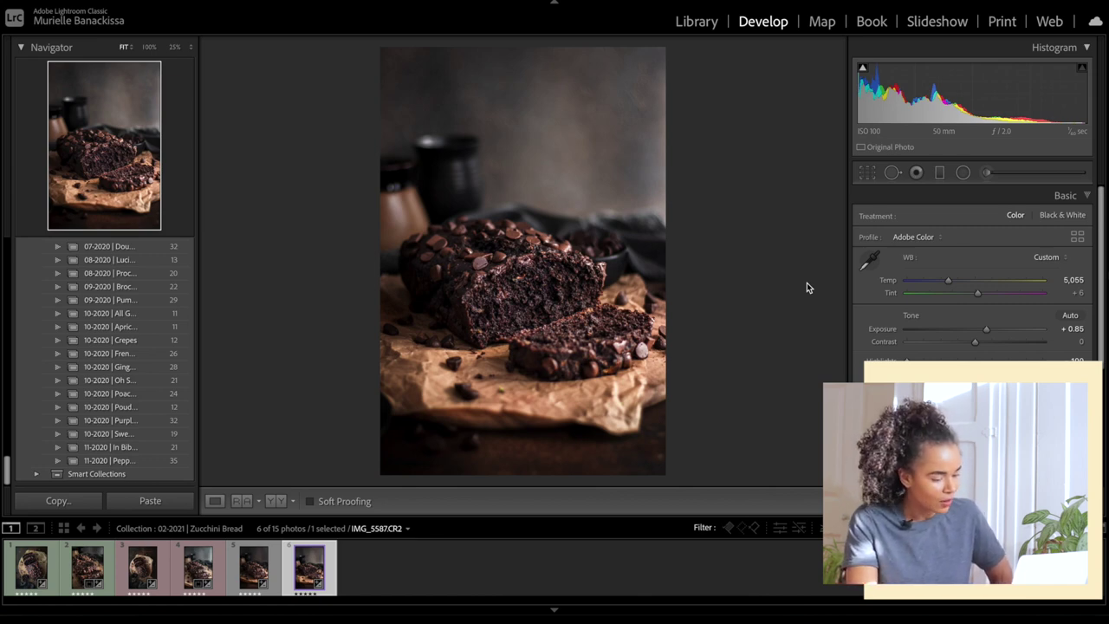
# - Review the six edited loaf photos one after another, starting from IMG_9108.HEIC, to compare their final looks
pyautogui.click(27, 563)
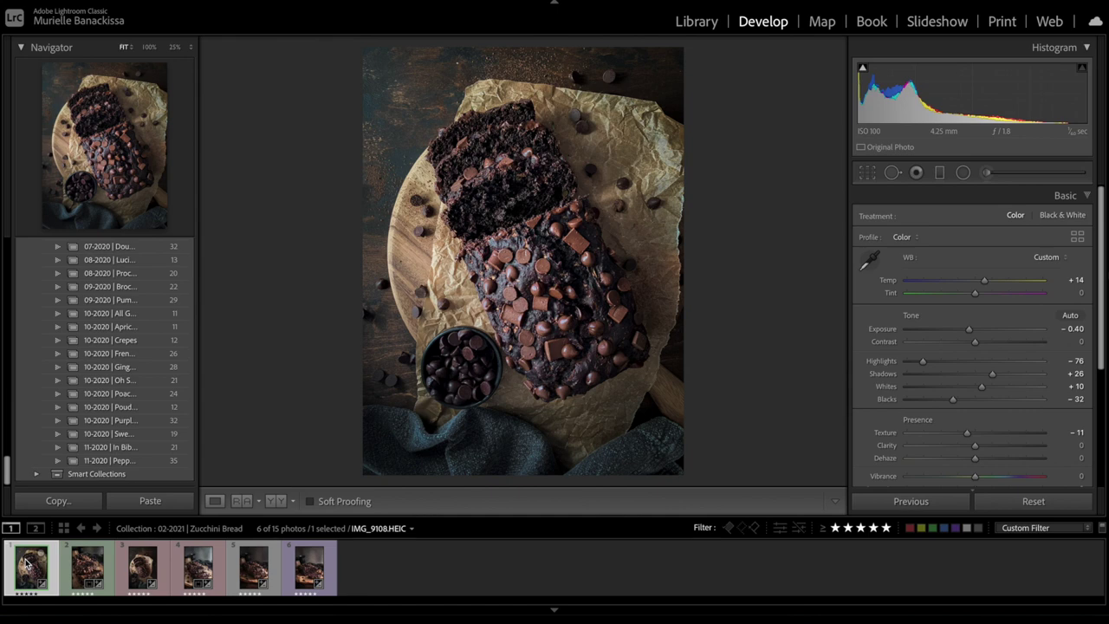
pyautogui.press('Right')
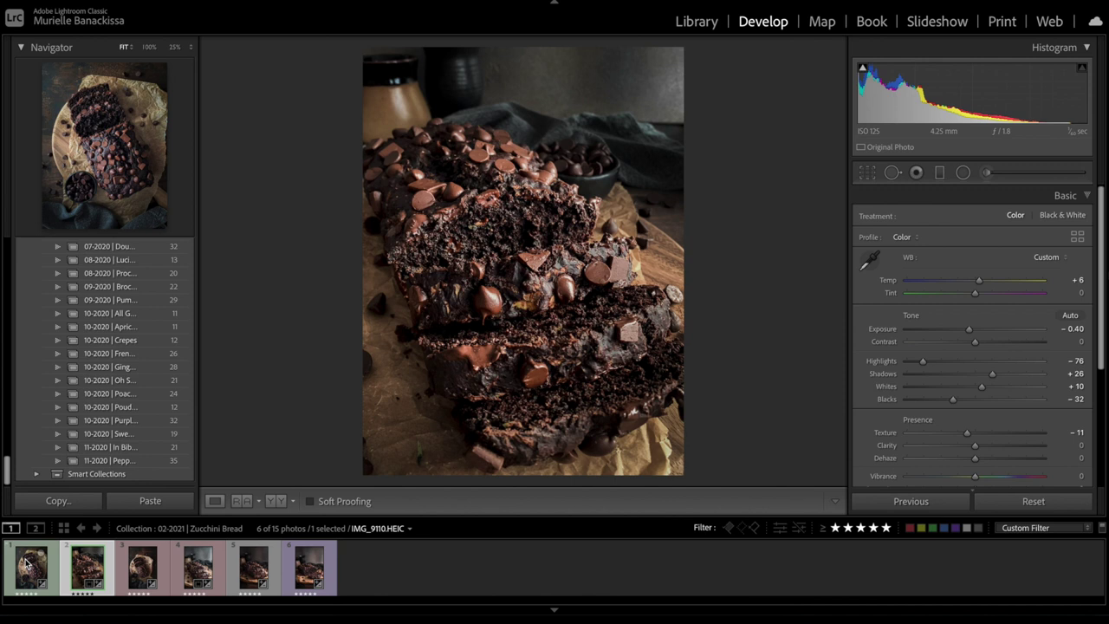
pyautogui.press('Right')
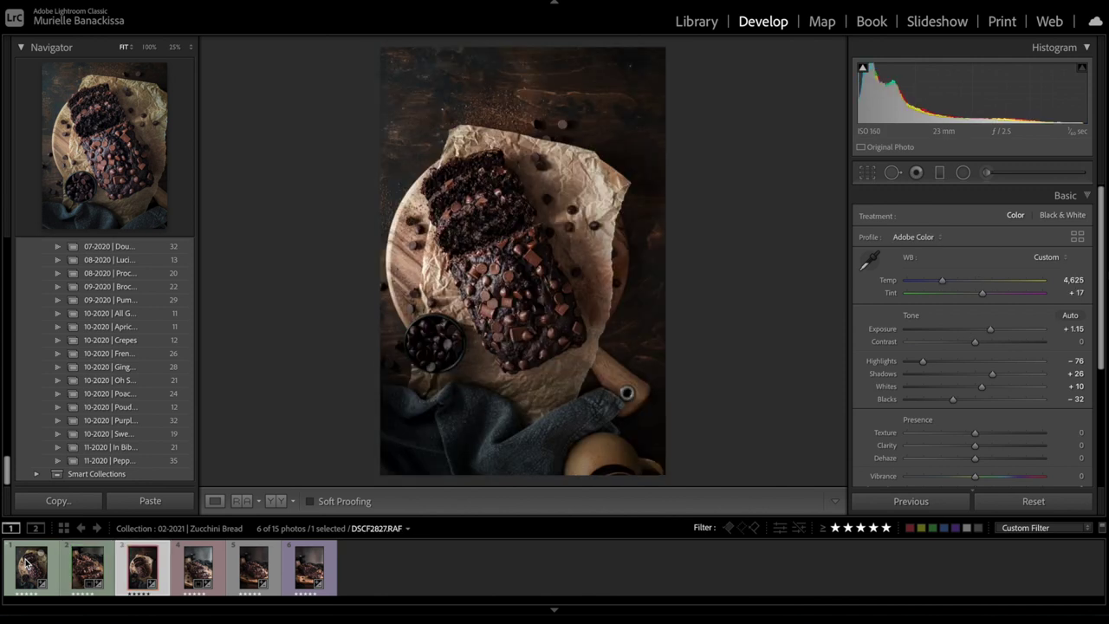
pyautogui.press('Right')
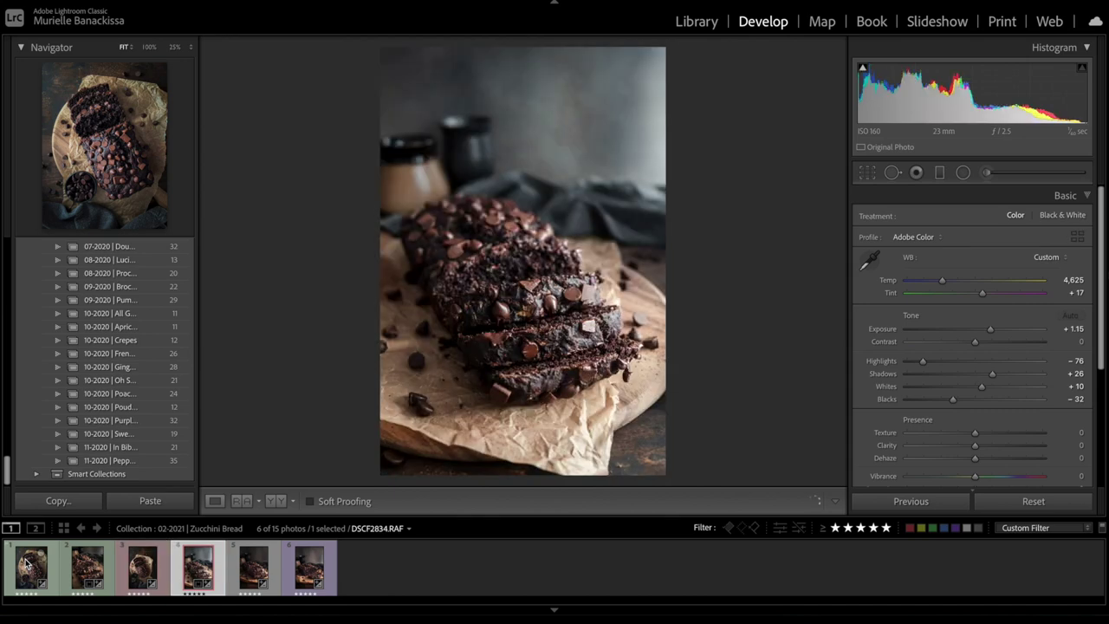
pyautogui.press('Right')
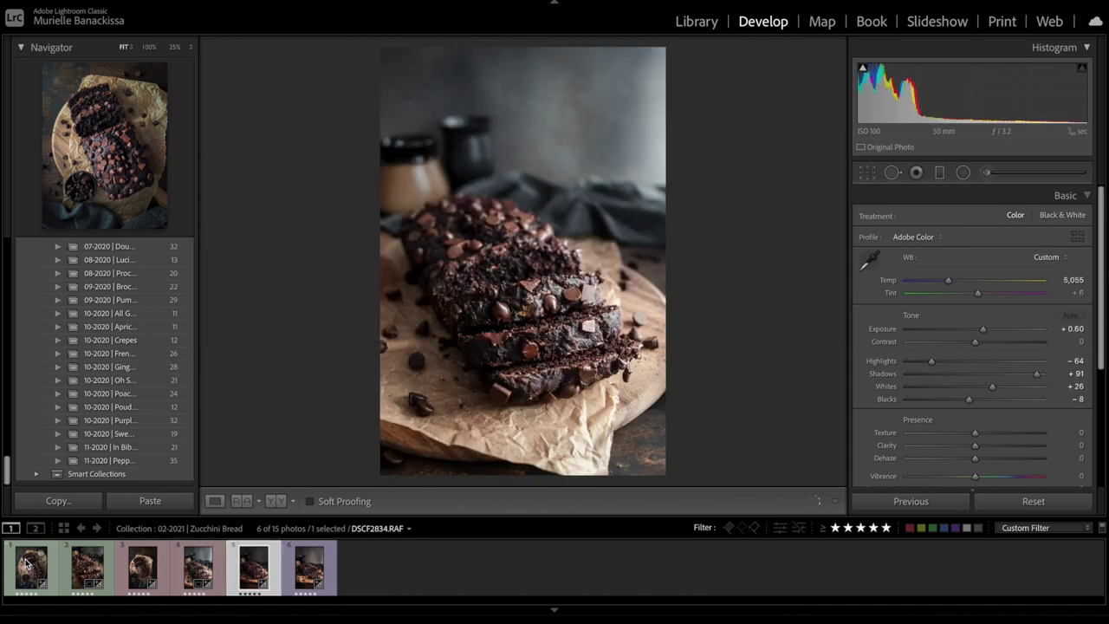
pyautogui.press('Right')
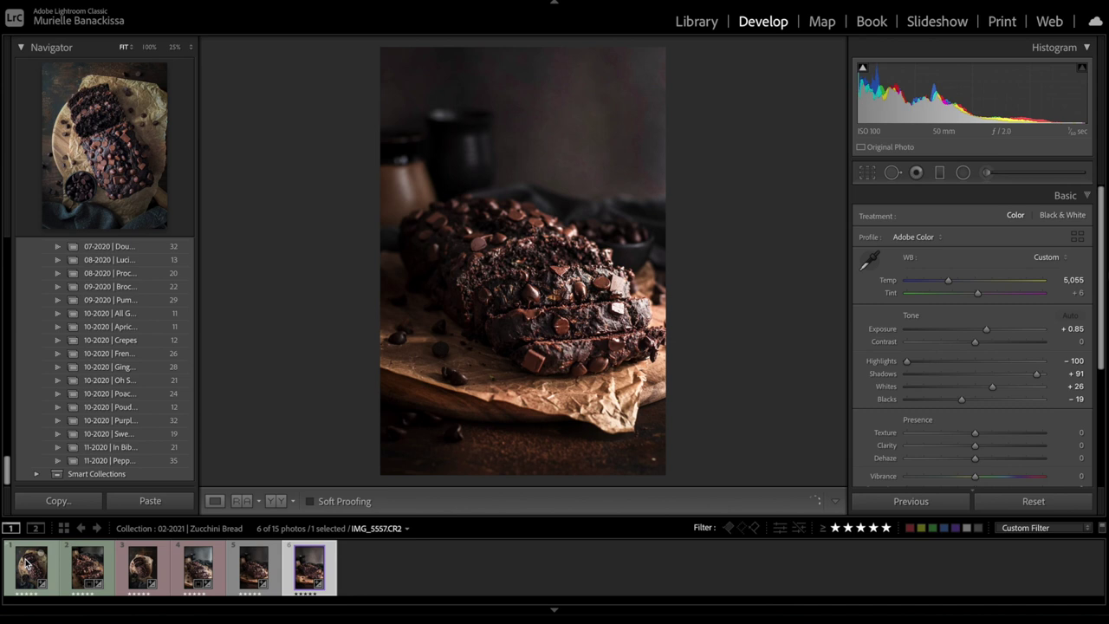